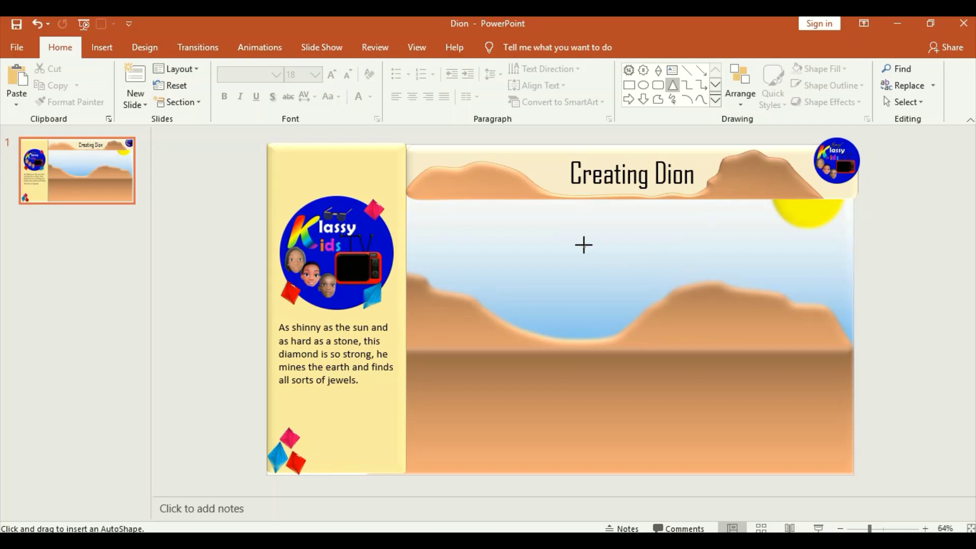
# Draw a triangle, flip it vertically, and edit its points into a right-angled blue panel
pyautogui.moveTo(619, 306); pyautogui.dragTo(620, 307)
pyautogui.click(895, 530)
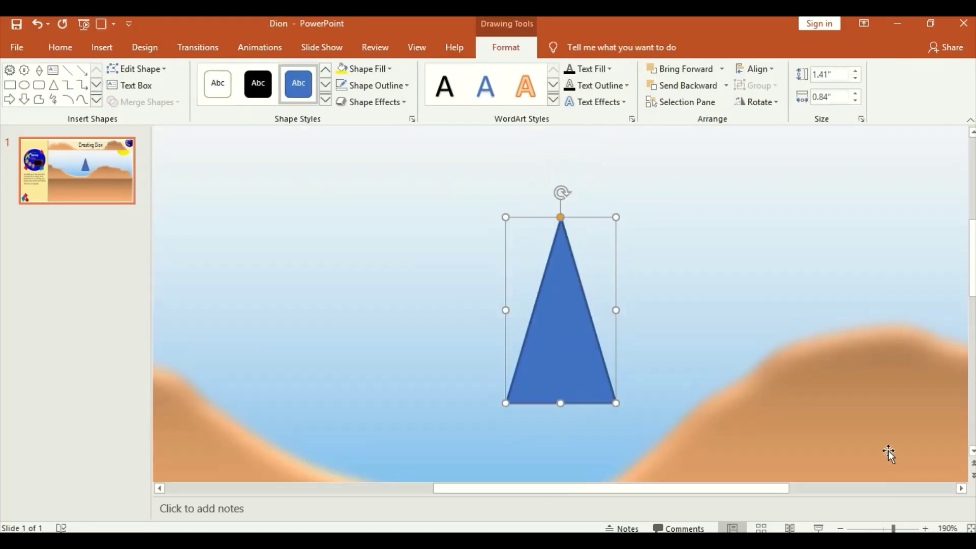
pyautogui.click(757, 102)
pyautogui.click(777, 155)
pyautogui.scroll(-2, 588, 254)
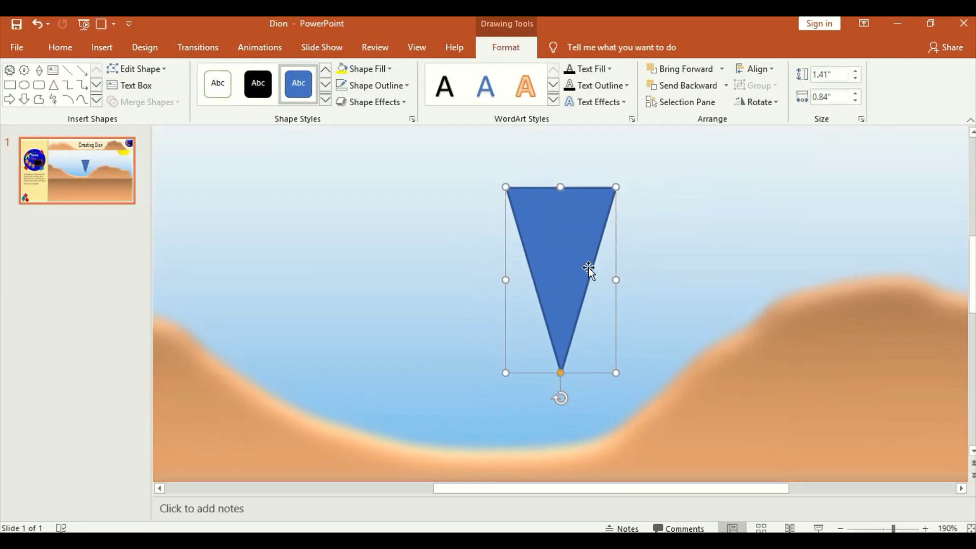
pyautogui.moveTo(617, 279)
pyautogui.mouseDown()
pyautogui.moveTo(549, 275)
pyautogui.moveTo(572, 253)
pyautogui.mouseUp()
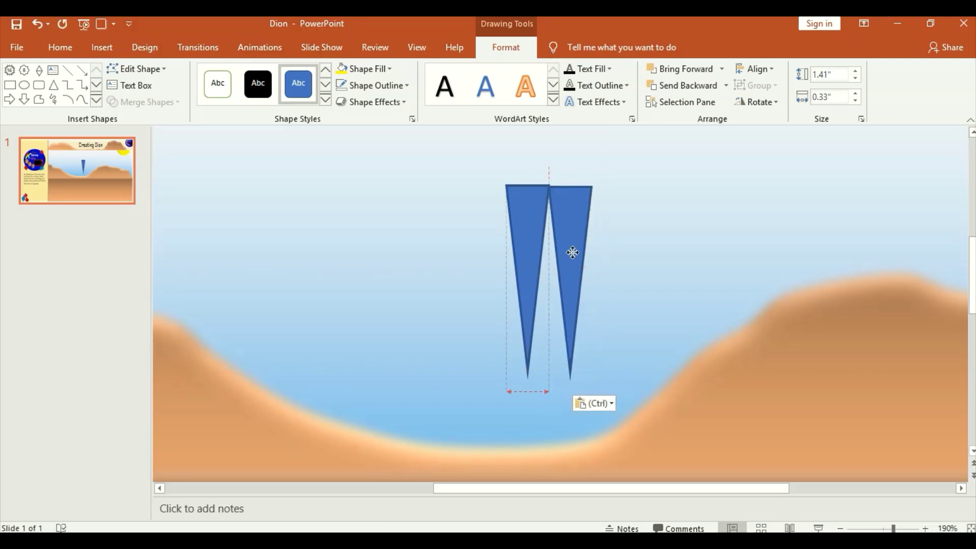
pyautogui.moveTo(571, 376); pyautogui.dragTo(548, 370)
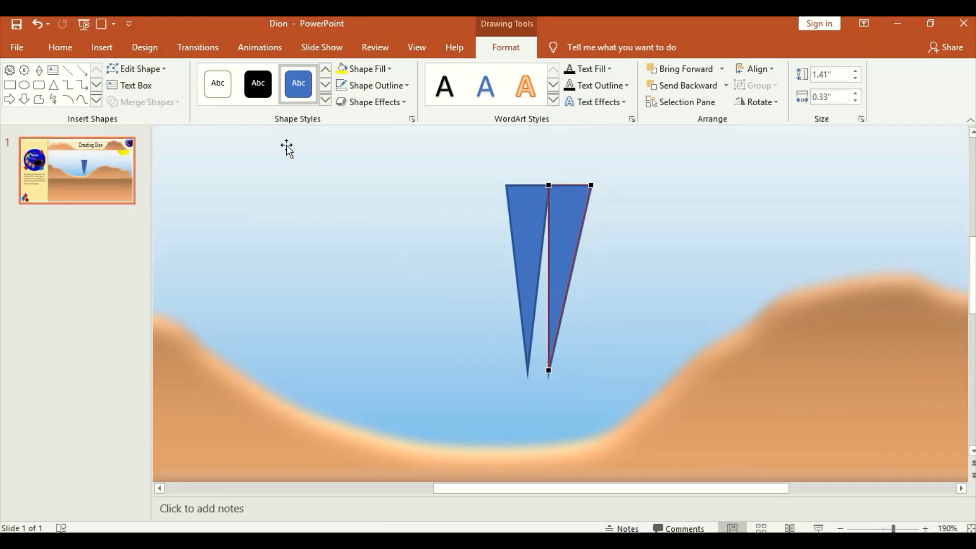
pyautogui.click(550, 290)
# Add a horizontally mirrored copy of the panel on its left side
pyautogui.hotkey('ctrl', 'c')
pyautogui.hotkey('ctrl', 'v')
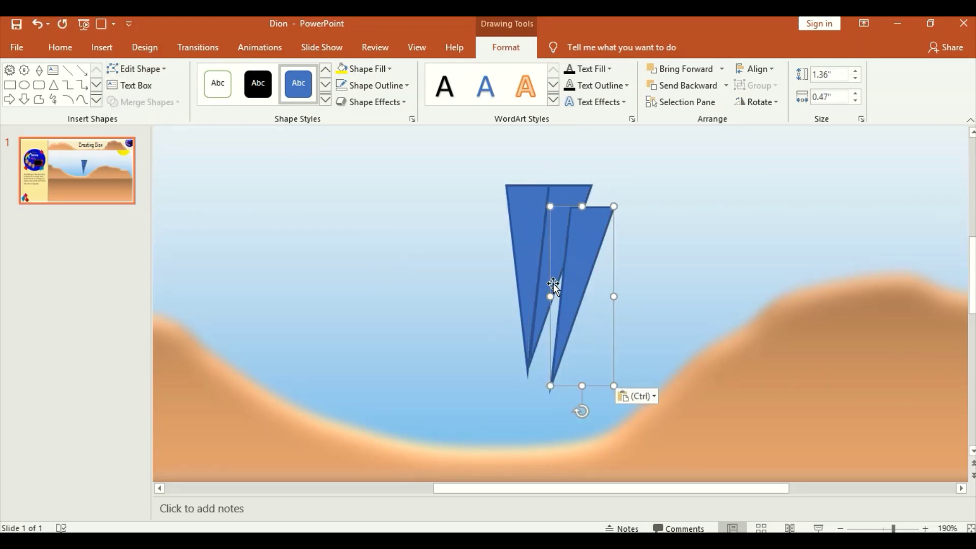
pyautogui.click(757, 101)
pyautogui.click(777, 172)
pyautogui.moveTo(592, 238)
pyautogui.mouseDown()
pyautogui.moveTo(508, 219)
pyautogui.moveTo(538, 201)
pyautogui.mouseUp()
# Edit the panels' points, bending the left panel's top edge into a curve
pyautogui.click(569, 214)
pyautogui.click(136, 69)
pyautogui.click(152, 97)
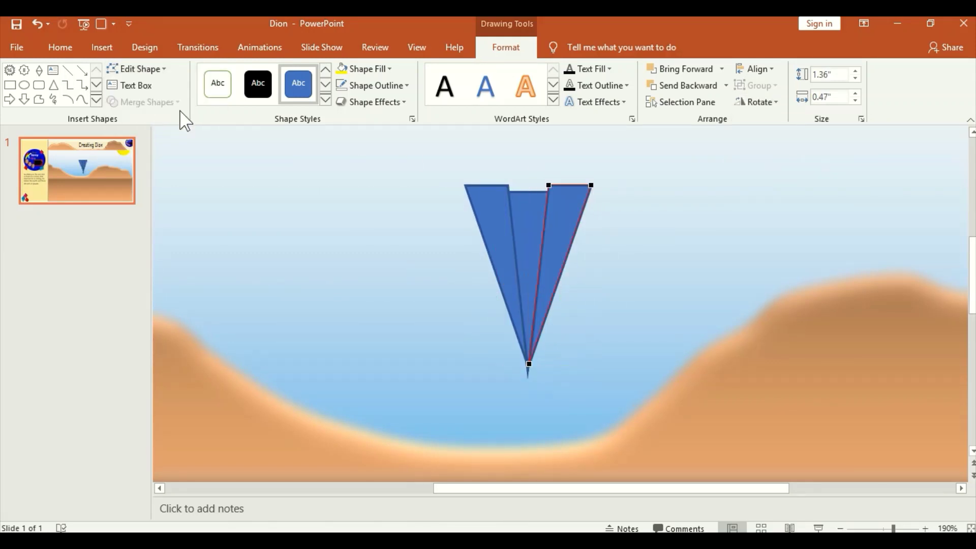
pyautogui.press('Escape')
pyautogui.scroll(5, 811, 385)
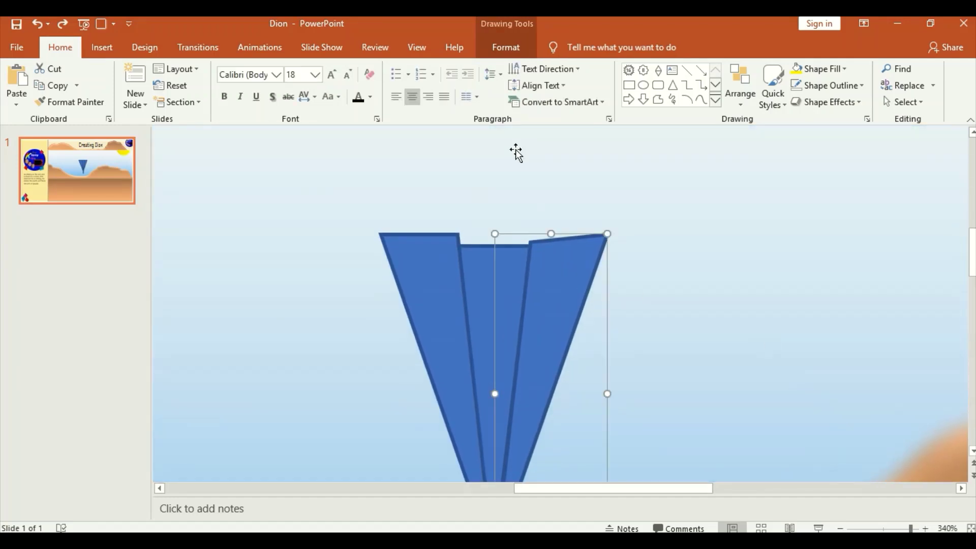
pyautogui.click(506, 47)
pyautogui.click(136, 68)
pyautogui.click(149, 102)
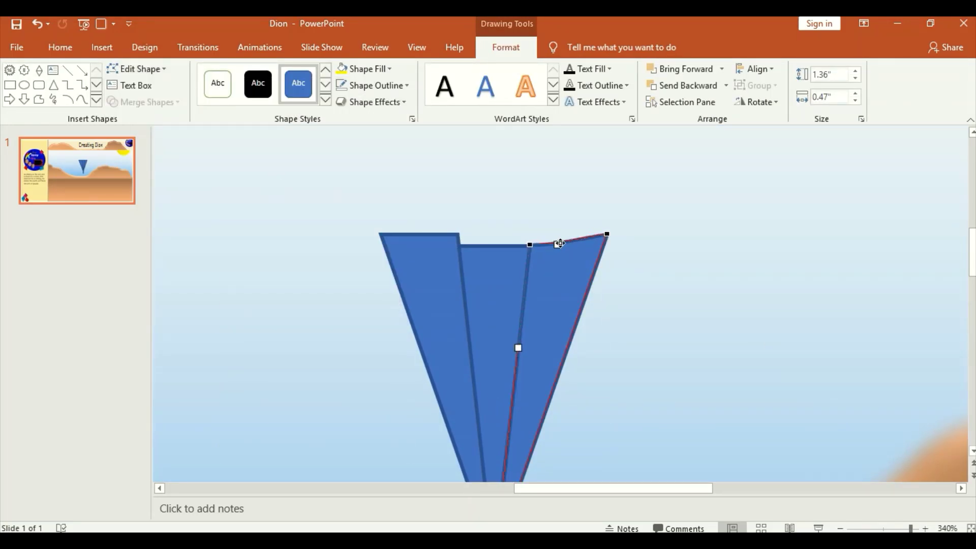
pyautogui.click(178, 96)
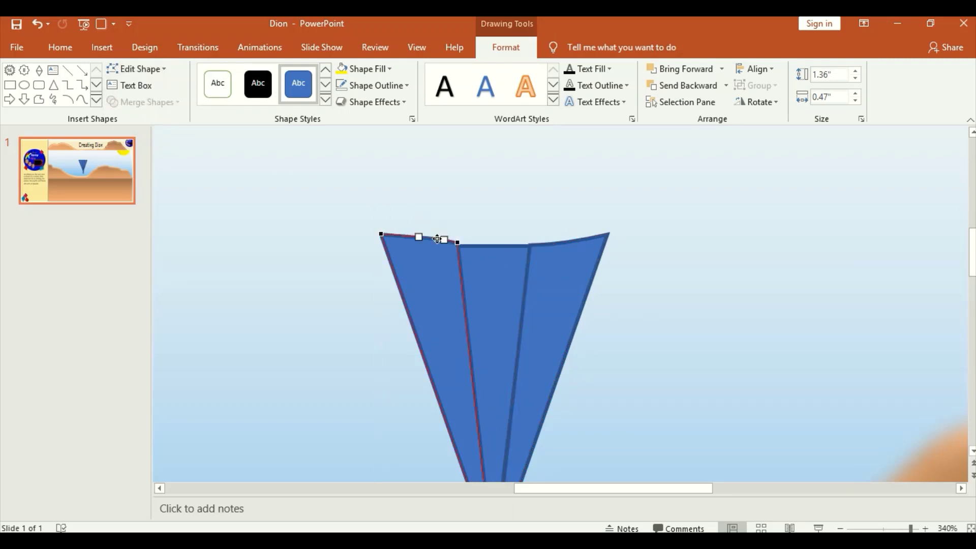
pyautogui.click(438, 240)
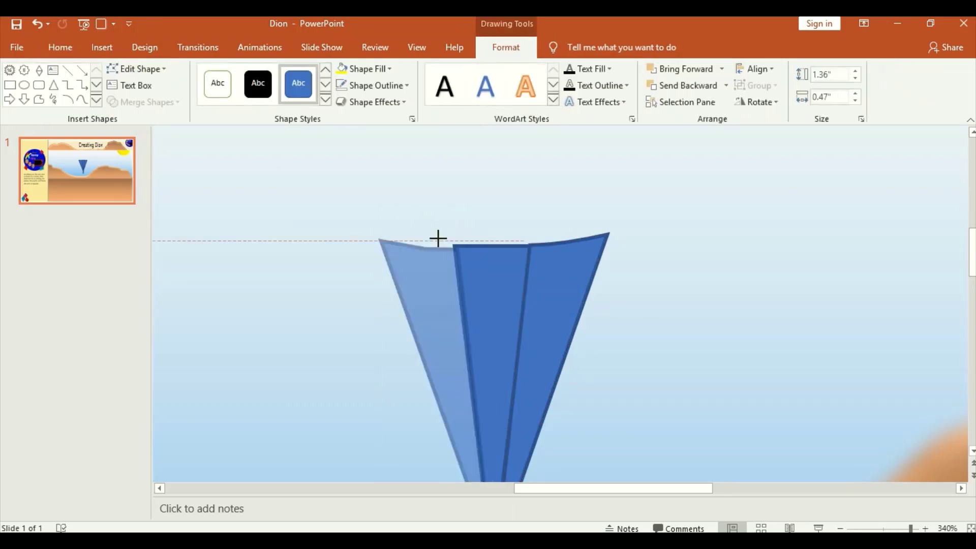
pyautogui.press('Escape')
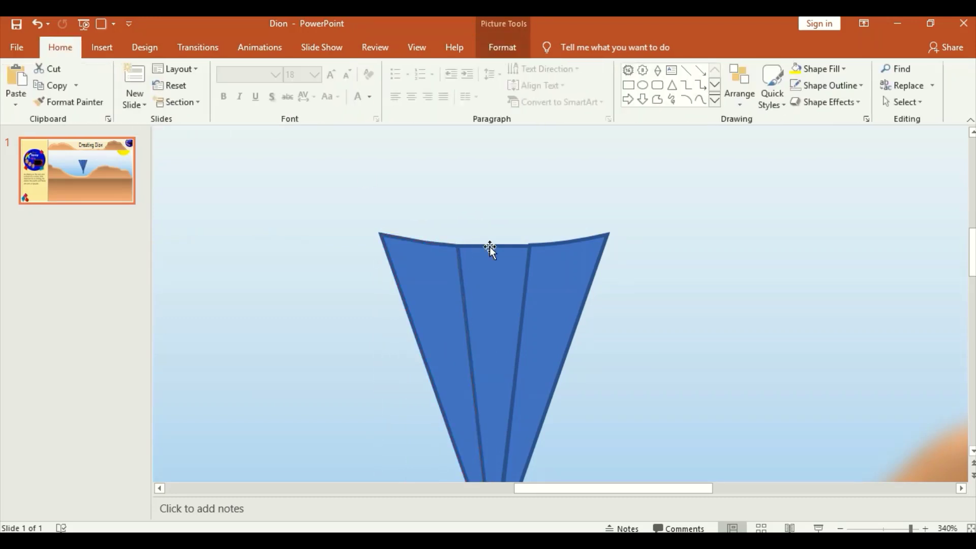
# Copy a panel to the right and pull its bottom tip to the shared point
pyautogui.scroll(-5, 825, 401)
pyautogui.click(565, 239)
pyautogui.moveTo(565, 239); pyautogui.dragTo(600, 234)
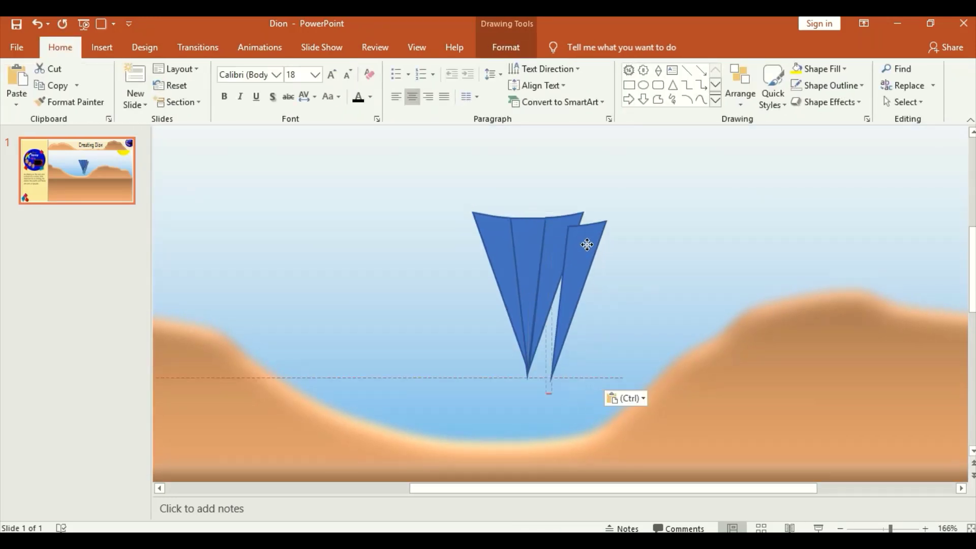
pyautogui.keyDown('ctrl'); pyautogui.scroll(5, 587, 286); pyautogui.keyUp('ctrl')
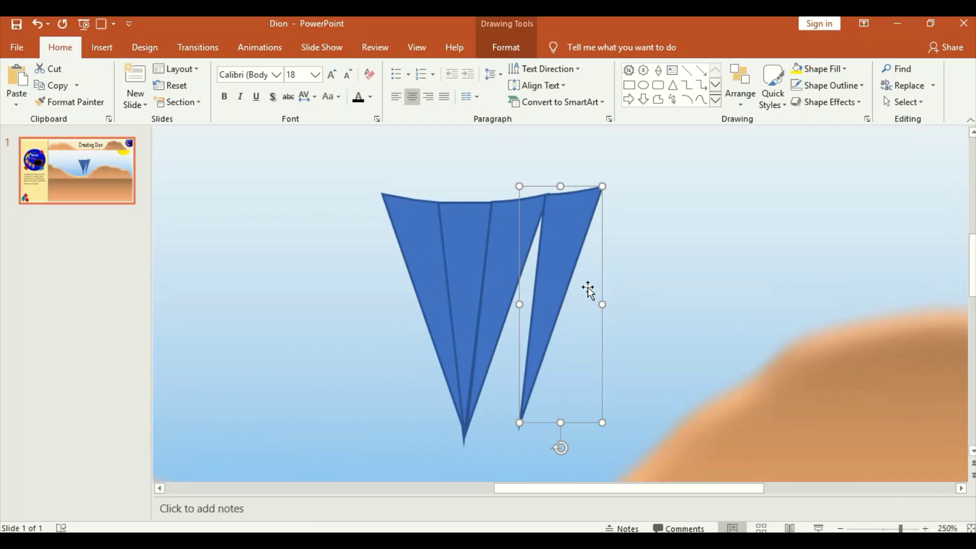
pyautogui.press('Right')
pyautogui.click(506, 47)
pyautogui.click(136, 68)
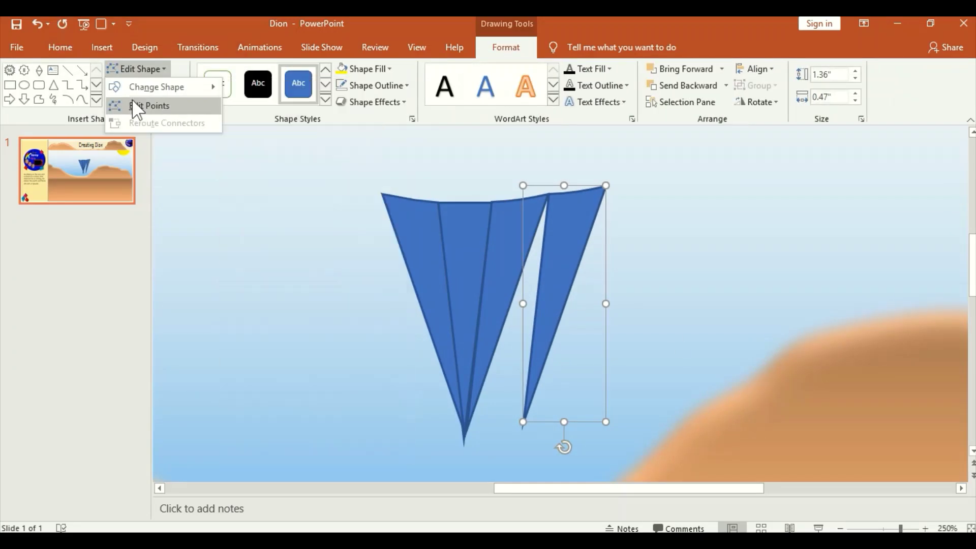
pyautogui.click(135, 102)
pyautogui.moveTo(523, 421); pyautogui.dragTo(467, 431)
pyautogui.click(136, 68)
pyautogui.click(135, 103)
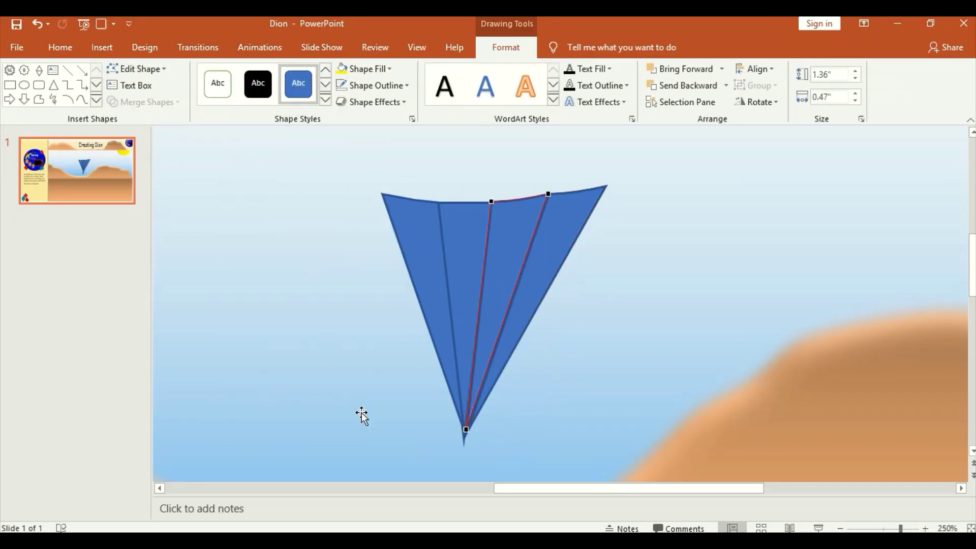
# Reshape the right panel and place a mirrored duplicate on the left, then select all panels
pyautogui.click(497, 390)
pyautogui.click(136, 69)
pyautogui.click(135, 102)
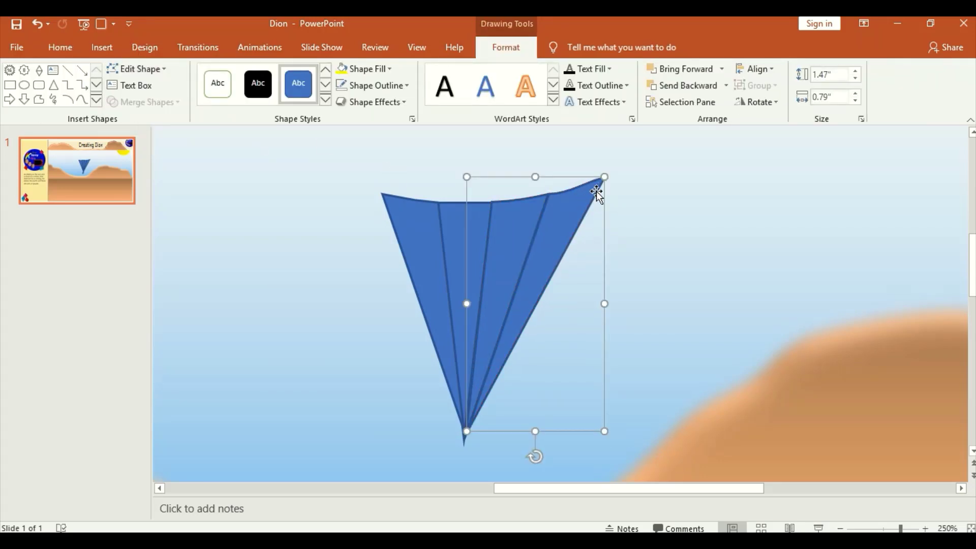
pyautogui.hotkey('ctrl', 'd')
pyautogui.click(755, 101)
pyautogui.click(778, 162)
pyautogui.moveTo(545, 251); pyautogui.dragTo(367, 224)
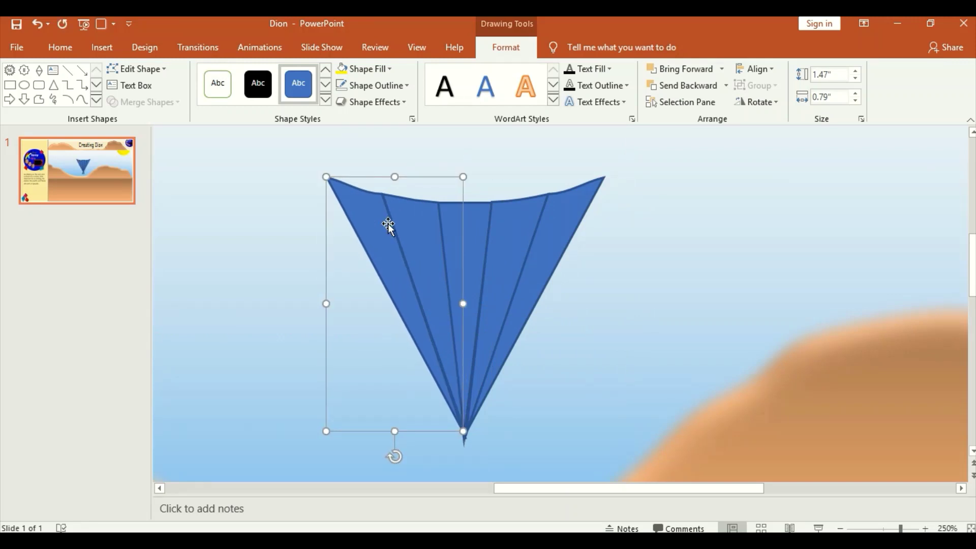
pyautogui.click(706, 192)
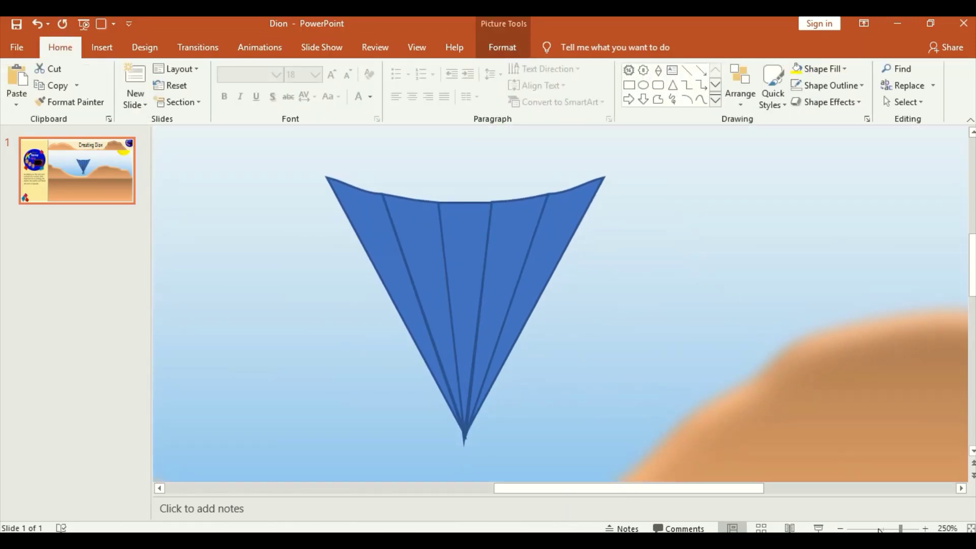
pyautogui.click(879, 530)
pyautogui.moveTo(925, 224); pyautogui.dragTo(454, 354)
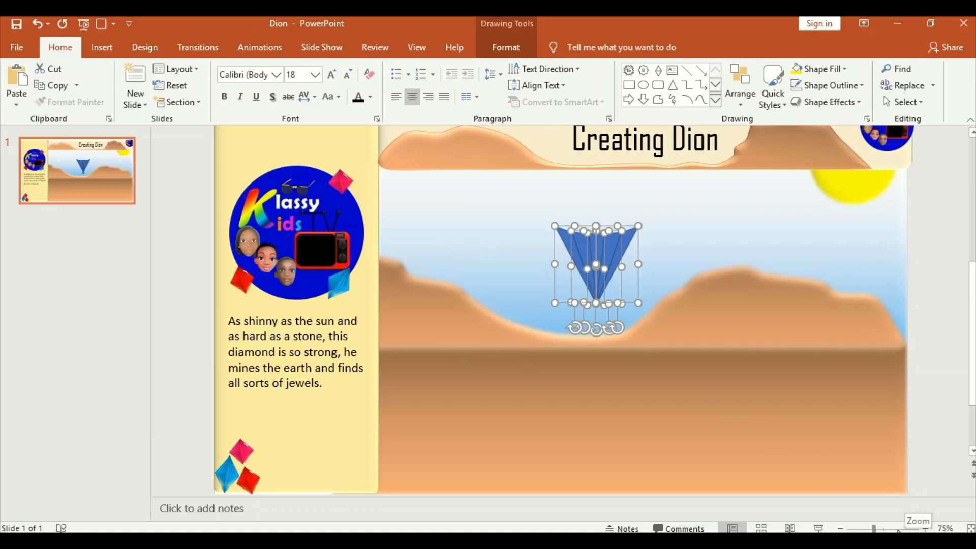
# Group the cone panels and widen the diamond group slightly
pyautogui.click(897, 530)
pyautogui.click(506, 46)
pyautogui.click(754, 84)
pyautogui.click(765, 100)
pyautogui.moveTo(685, 306); pyautogui.dragTo(712, 309)
pyautogui.click(568, 250)
pyautogui.click(637, 285)
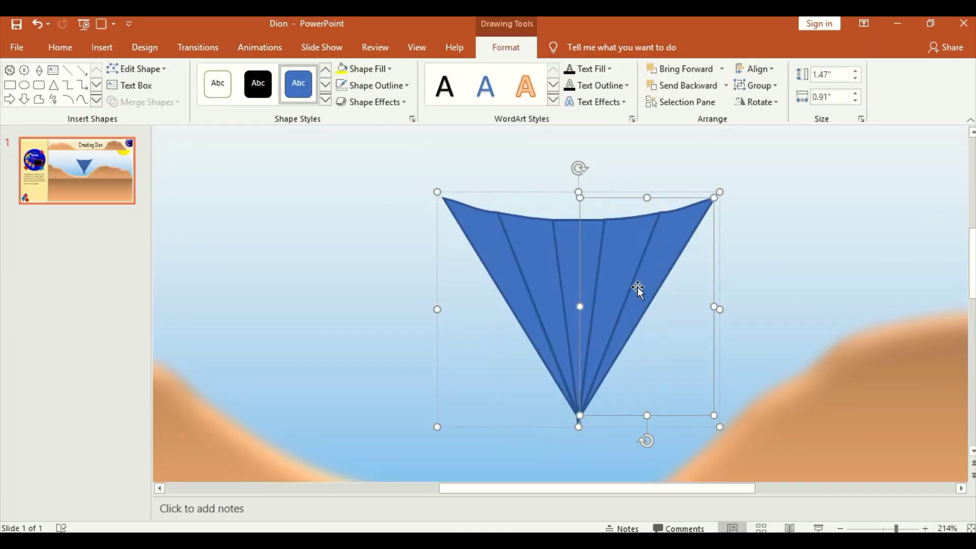
pyautogui.click(564, 285)
pyautogui.click(919, 528)
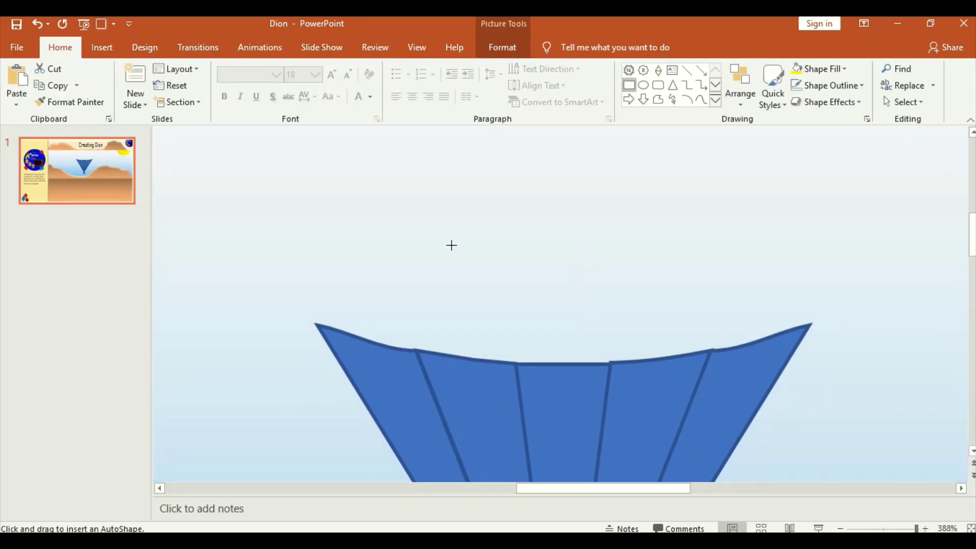
# Turn a rectangle into a slanted top-left crown facet and mirror it
pyautogui.moveTo(316, 279); pyautogui.dragTo(417, 325)
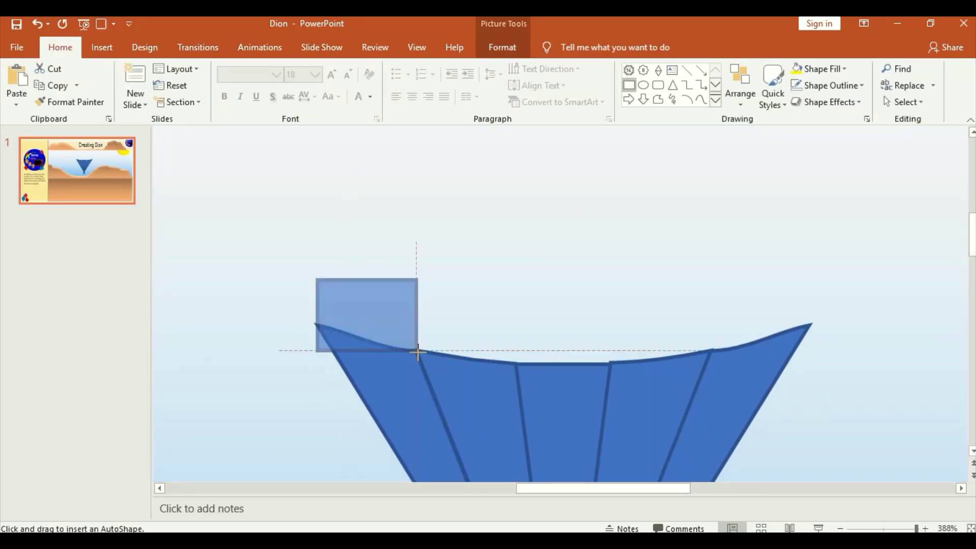
pyautogui.click(136, 68)
pyautogui.click(148, 105)
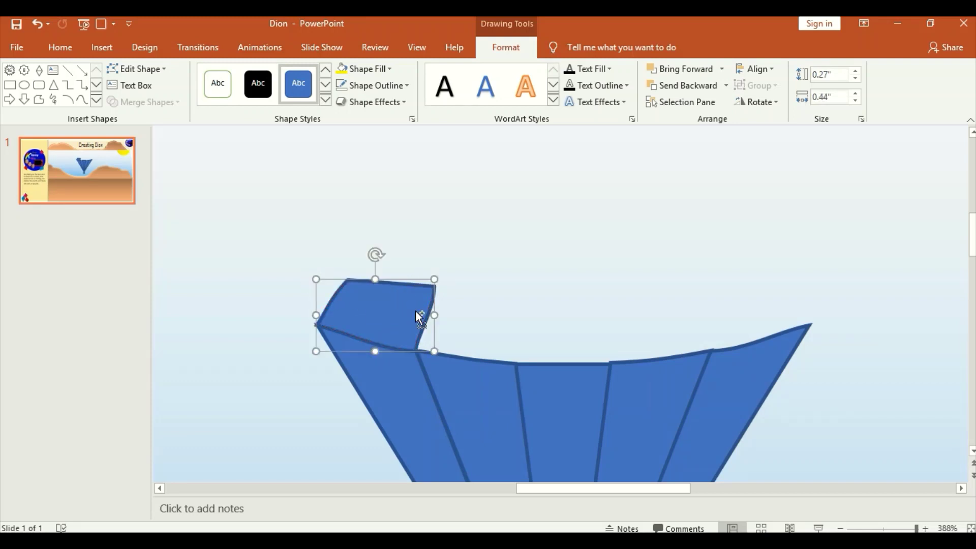
pyautogui.moveTo(415, 311)
pyautogui.mouseDown()
pyautogui.moveTo(460, 355)
pyautogui.moveTo(743, 315)
pyautogui.mouseUp()
pyautogui.click(756, 102)
pyautogui.click(782, 172)
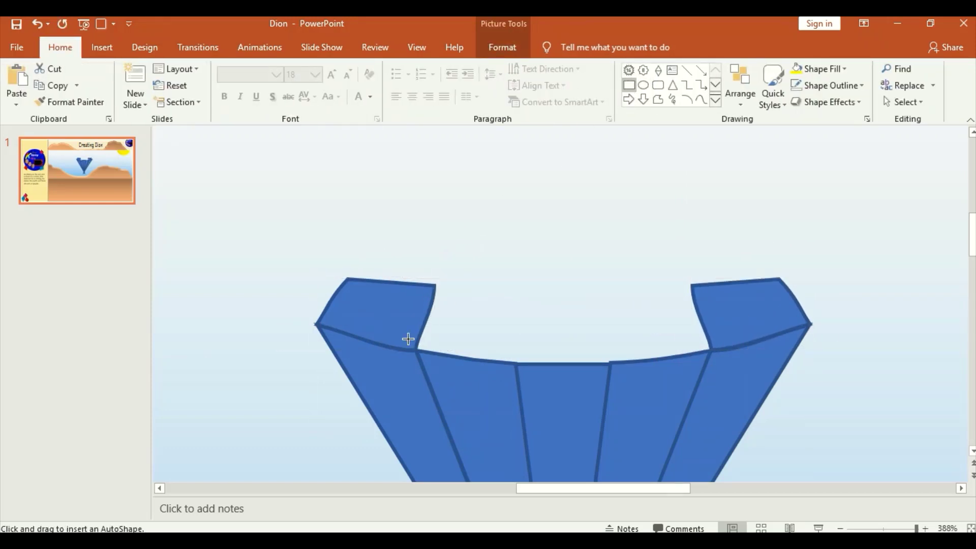
# Shape a second crown facet, then mirror a grouped copy of both onto the right side
pyautogui.moveTo(450, 302); pyautogui.dragTo(517, 364)
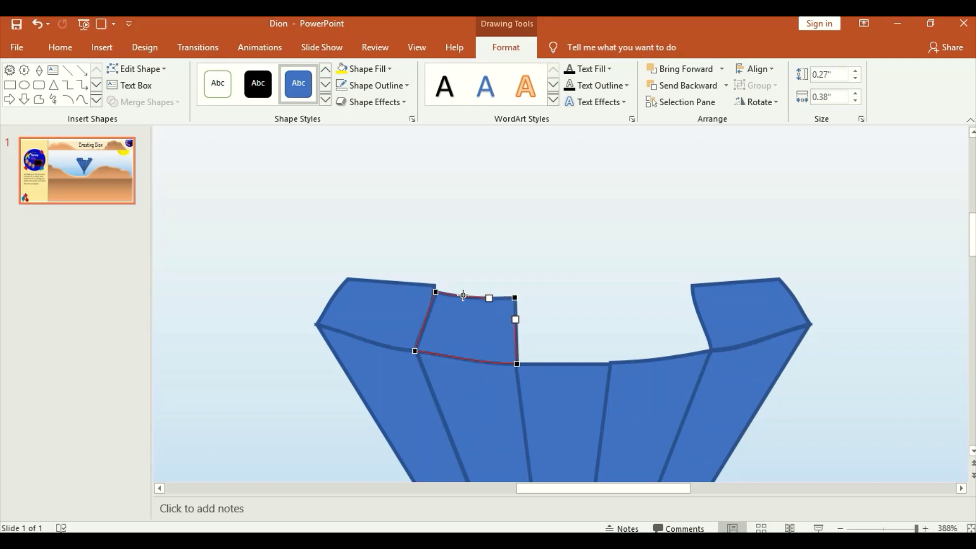
pyautogui.click(137, 69)
pyautogui.click(147, 99)
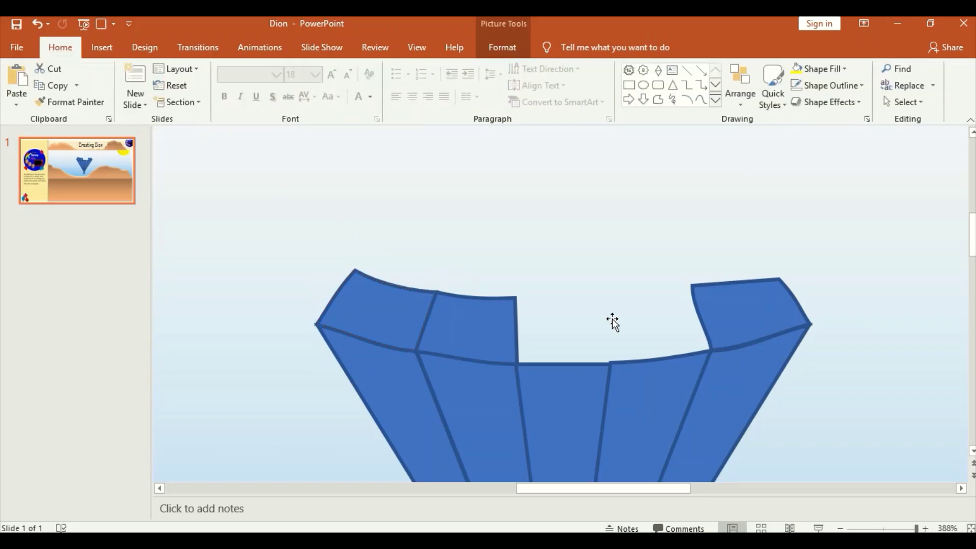
pyautogui.hotkey('ctrl', 'v')
pyautogui.click(503, 47)
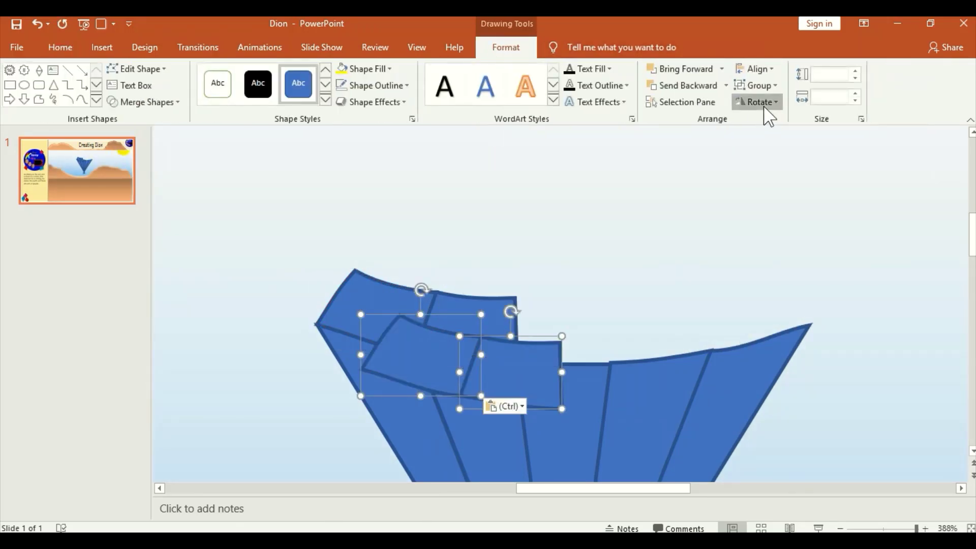
pyautogui.click(755, 85)
pyautogui.click(757, 100)
pyautogui.moveTo(458, 356); pyautogui.dragTo(718, 318)
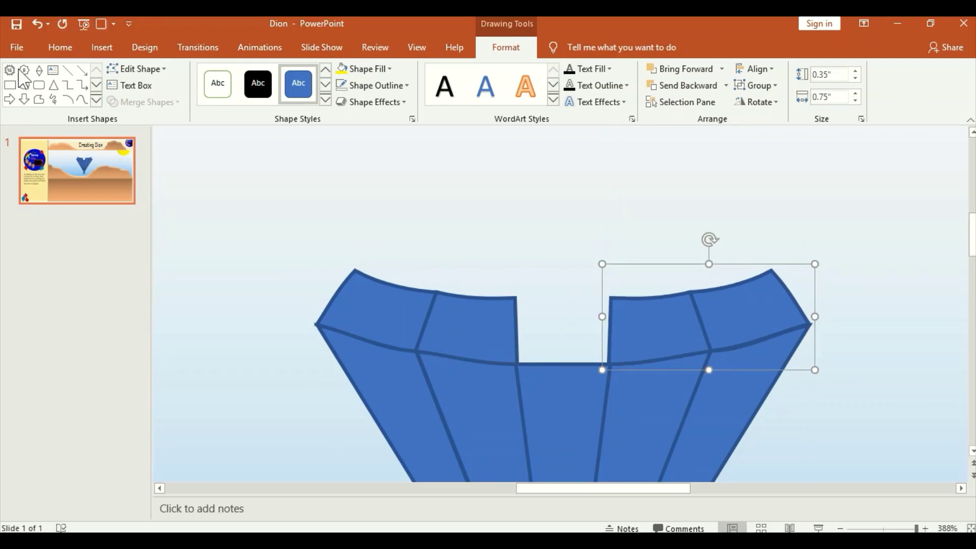
# Fill the centre gap with a rectangle behind the facets and adjust the top-left piece
pyautogui.moveTo(516, 304); pyautogui.dragTo(609, 363)
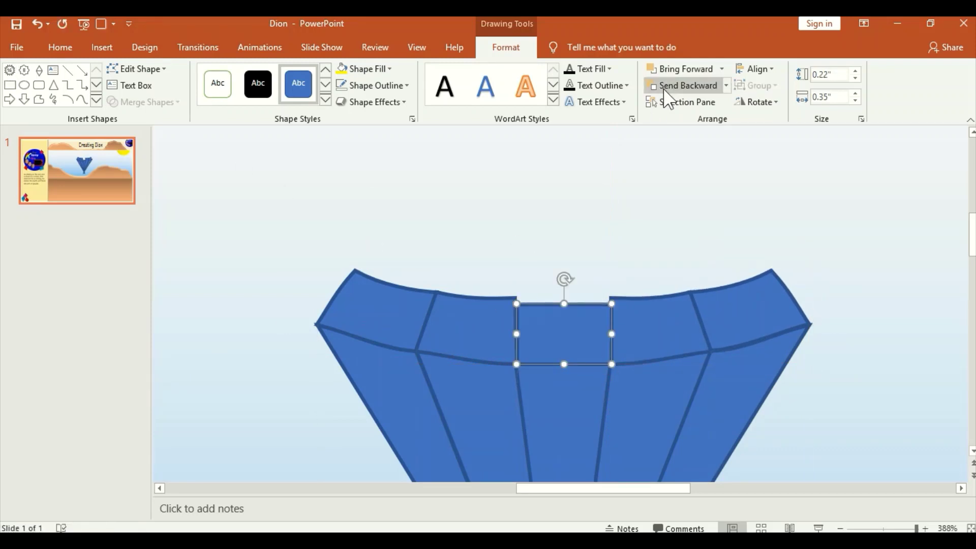
pyautogui.click(661, 86)
pyautogui.click(480, 302)
pyautogui.click(133, 69)
pyautogui.click(137, 97)
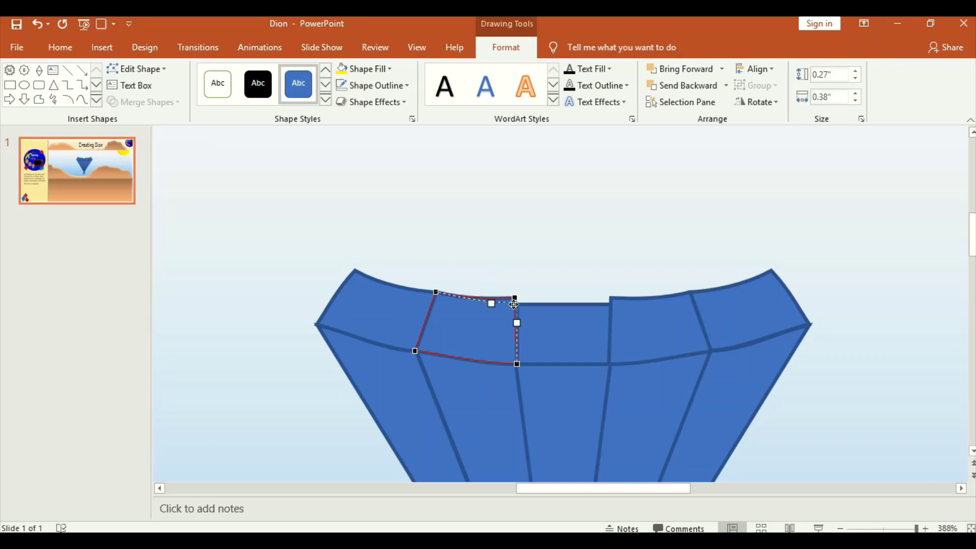
pyautogui.click(605, 287)
# Ungroup the right crown pieces and edit each top piece's points to curve its upper edge
pyautogui.click(133, 69)
pyautogui.click(756, 85)
pyautogui.click(773, 136)
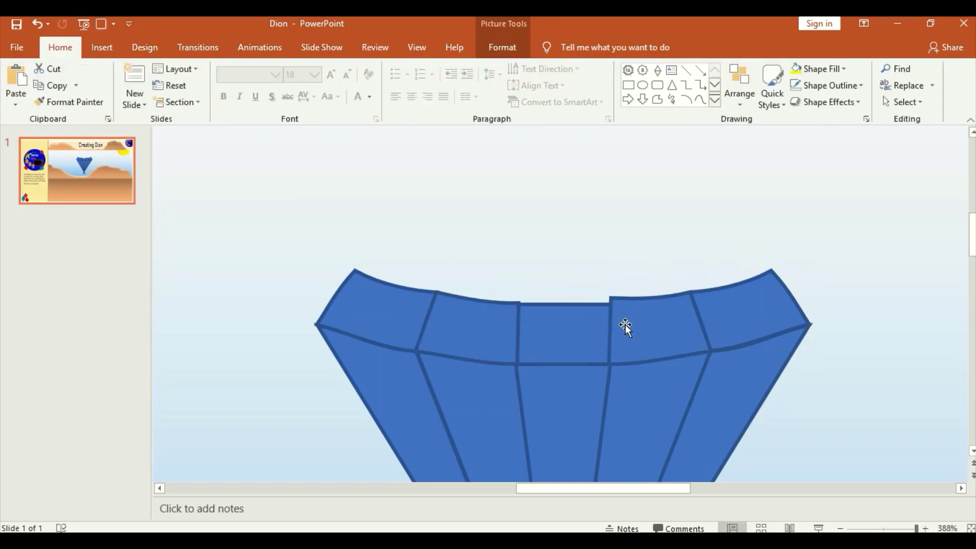
pyautogui.click(625, 325)
pyautogui.click(621, 283)
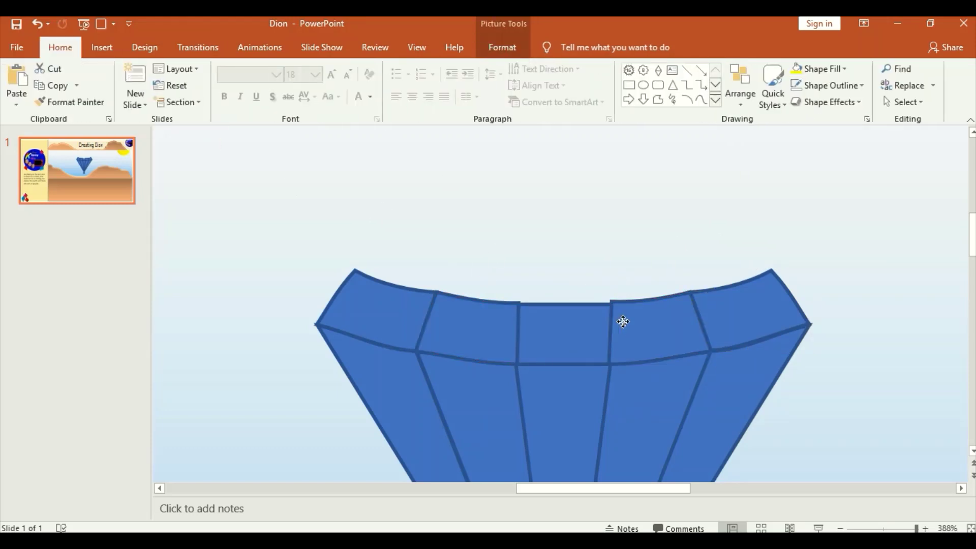
pyautogui.click(620, 320)
pyautogui.click(133, 69)
pyautogui.click(147, 104)
pyautogui.click(460, 291)
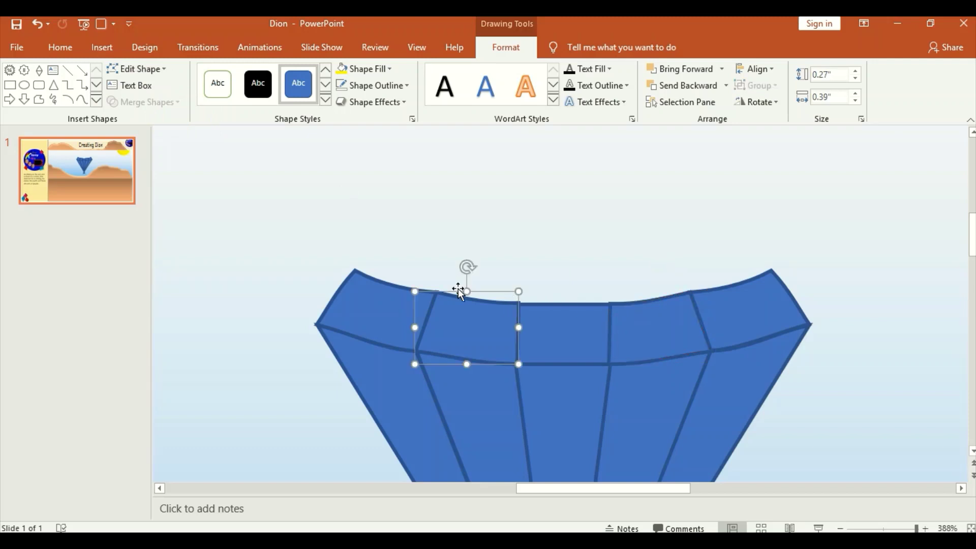
pyautogui.click(133, 69)
pyautogui.click(150, 105)
pyautogui.click(519, 282)
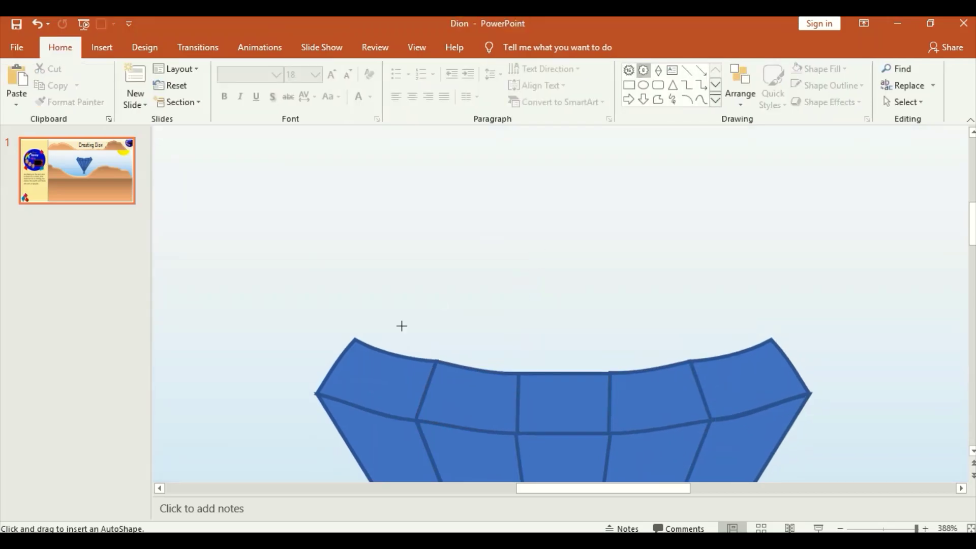
# Draw a wide star over the crown and shorten it to 0.45 inches
pyautogui.moveTo(401, 324); pyautogui.dragTo(741, 405)
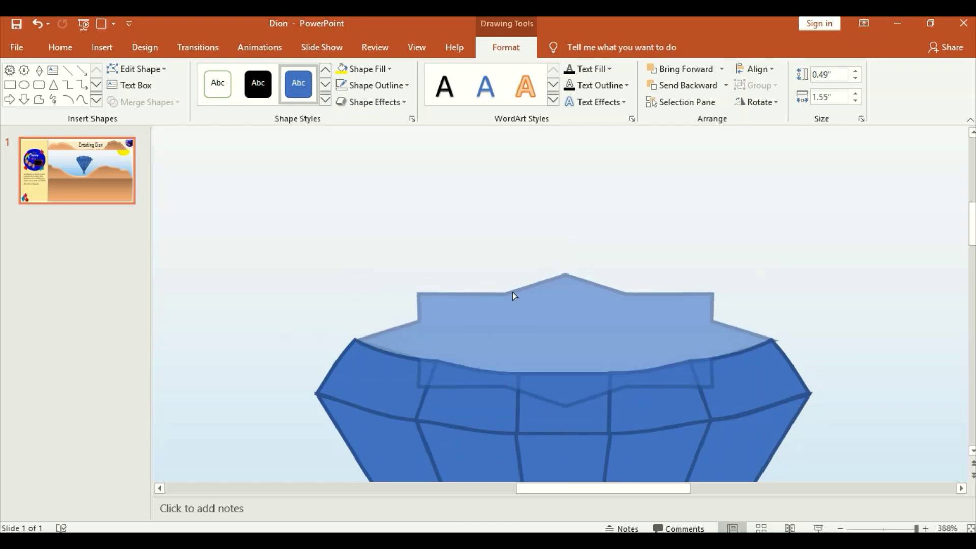
pyautogui.moveTo(513, 296); pyautogui.dragTo(514, 297)
pyautogui.moveTo(564, 403); pyautogui.dragTo(568, 394)
# Draw a wide 10-point star, flatten it over the crown and round its points into an oval
pyautogui.click(96, 102)
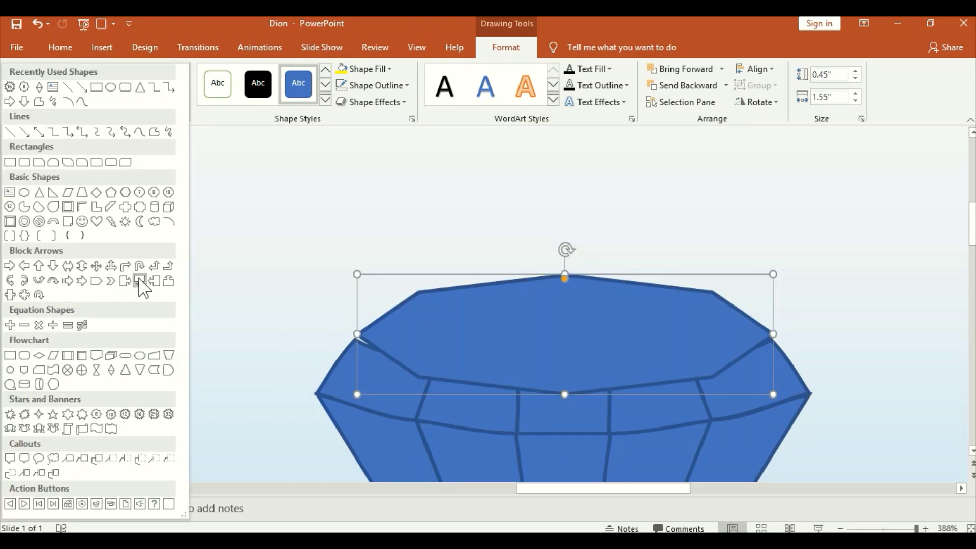
pyautogui.click(110, 407)
pyautogui.moveTo(449, 221)
pyautogui.mouseDown()
pyautogui.moveTo(534, 310)
pyautogui.moveTo(432, 340)
pyautogui.moveTo(785, 339)
pyautogui.mouseUp()
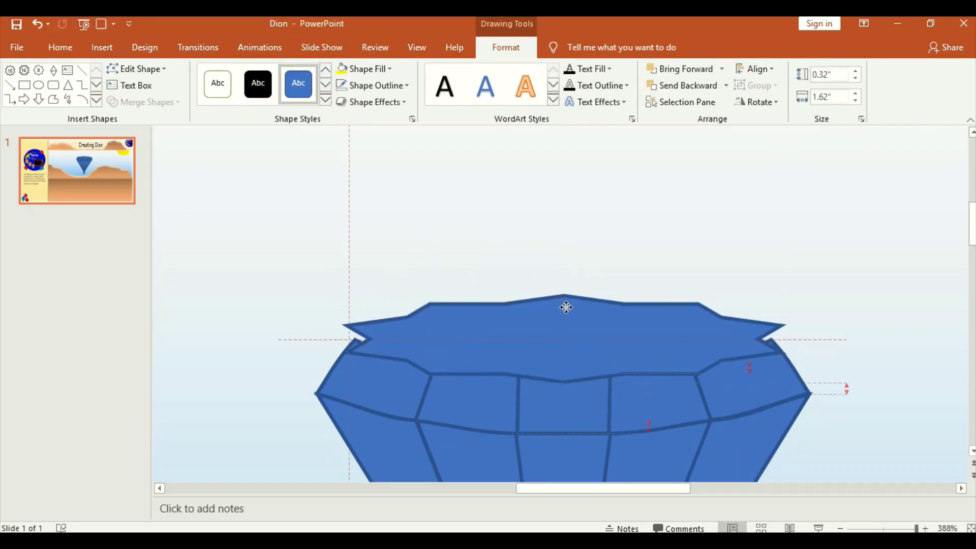
pyautogui.moveTo(654, 296); pyautogui.dragTo(649, 293)
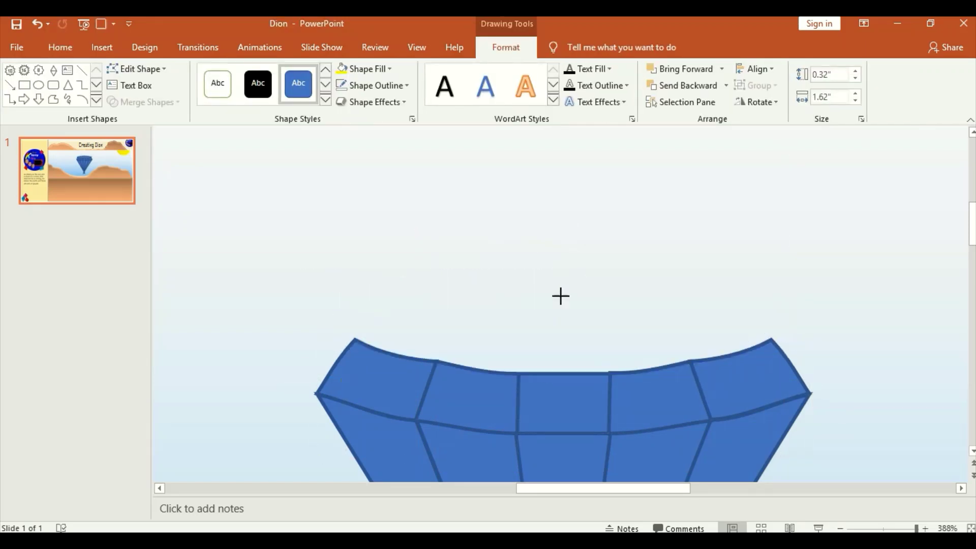
pyautogui.moveTo(563, 293); pyautogui.dragTo(561, 343)
pyautogui.click(551, 336)
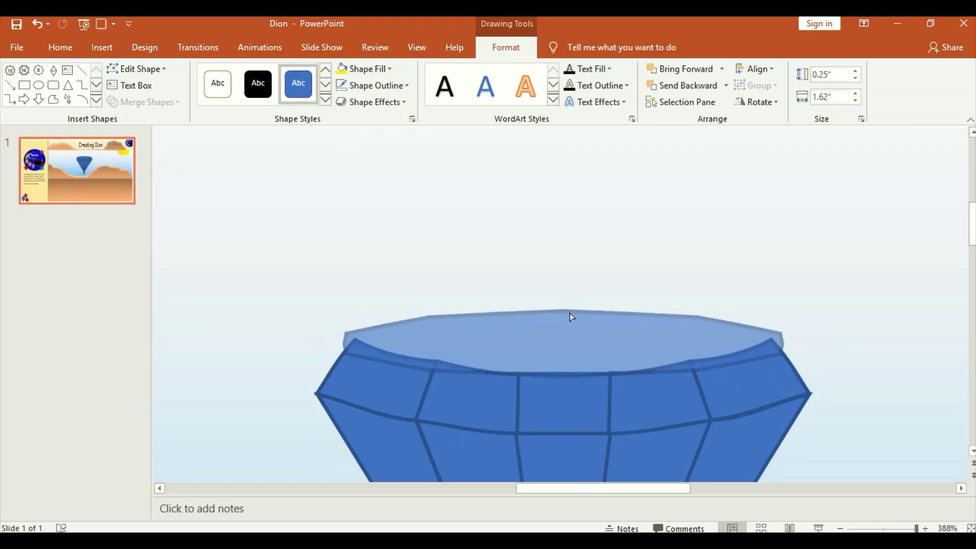
pyautogui.click(136, 68)
pyautogui.click(137, 100)
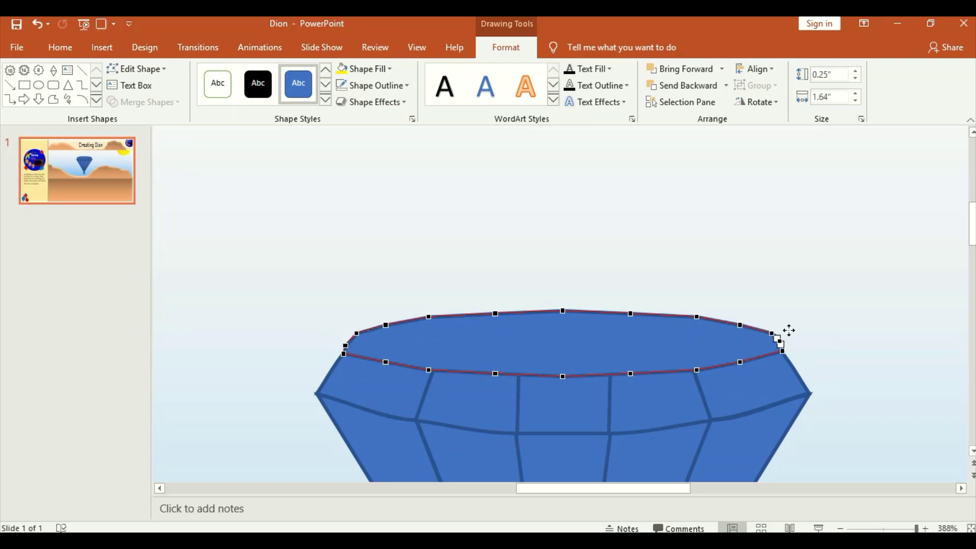
pyautogui.click(789, 330)
# Cover the diamond's tip with a rectangle and a duplicate stacked over it
pyautogui.scroll(-3, 808, 321)
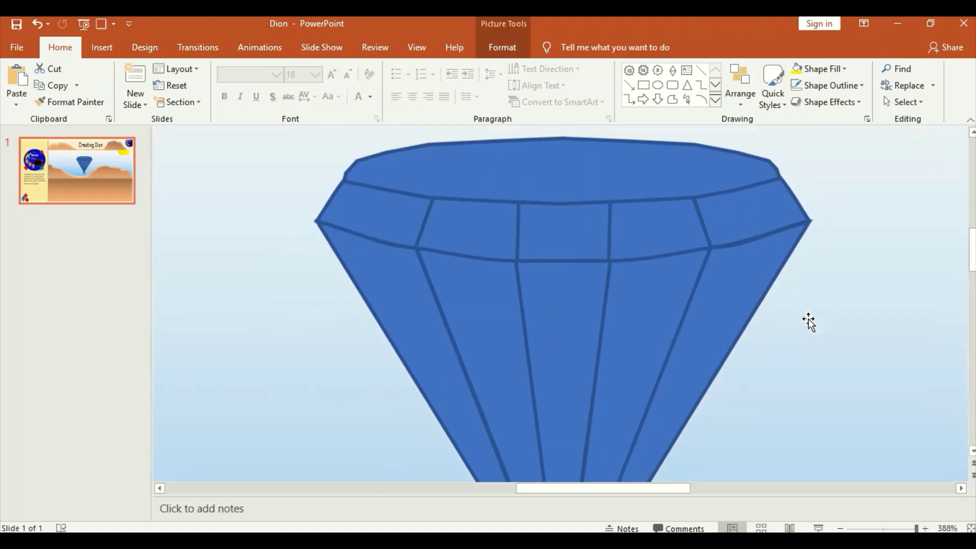
pyautogui.scroll(-2, 808, 321)
pyautogui.scroll(-2, 891, 431)
pyautogui.scroll(-2, 910, 420)
pyautogui.click(643, 85)
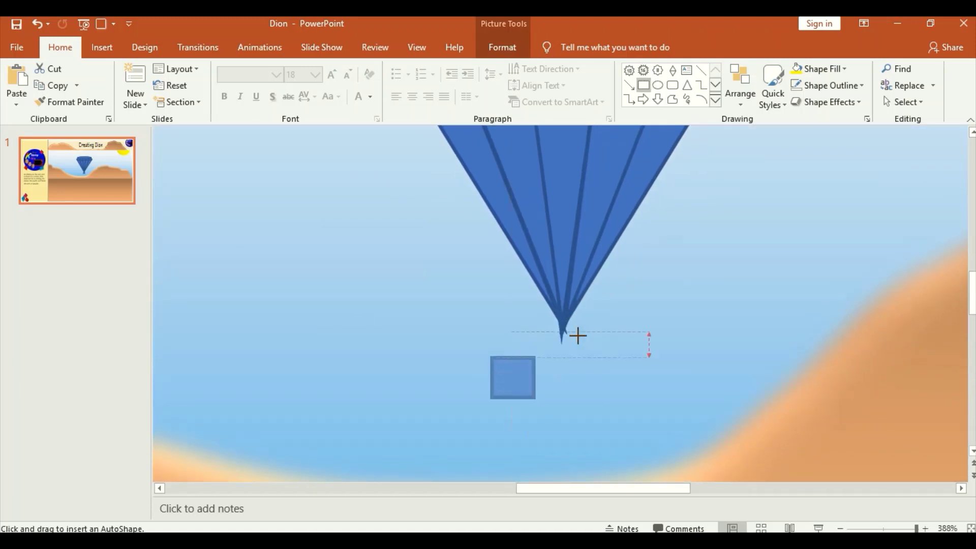
pyautogui.moveTo(482, 294); pyautogui.dragTo(662, 409)
pyautogui.hotkey('ctrl', 'd')
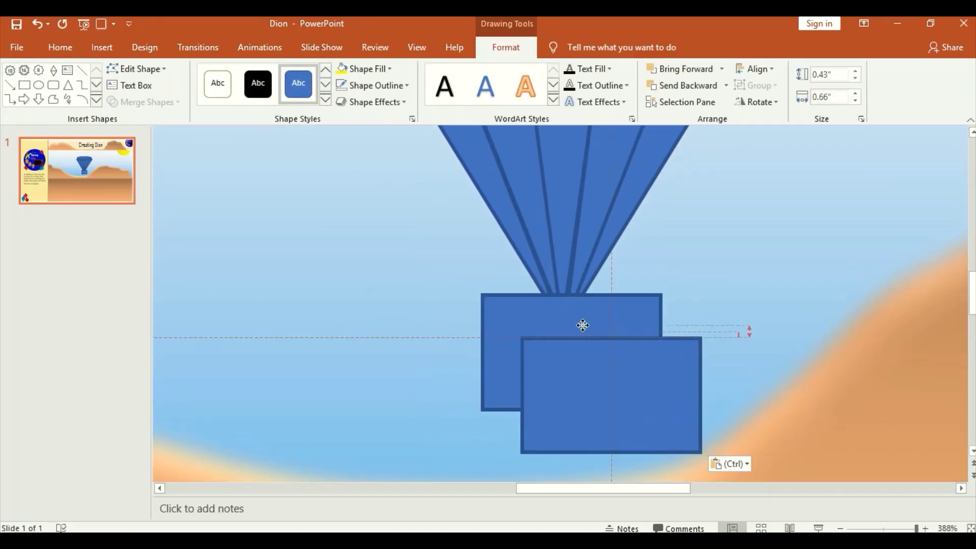
pyautogui.moveTo(582, 325)
pyautogui.mouseDown()
pyautogui.moveTo(573, 338)
pyautogui.moveTo(616, 378)
pyautogui.moveTo(581, 345)
pyautogui.mouseUp()
# Subtract the rectangle from the diamond body with Merge Shapes to cut off the point
pyautogui.click(571, 270)
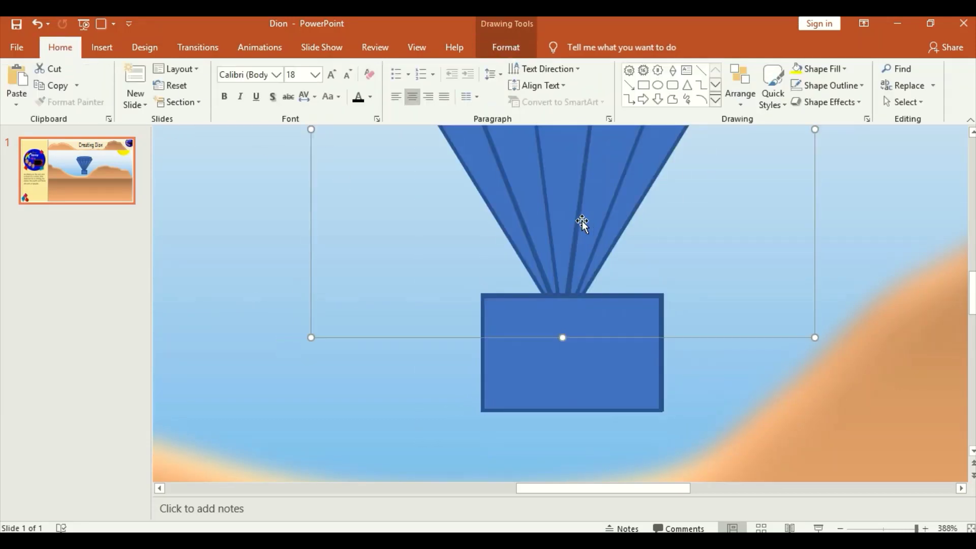
pyautogui.click(505, 47)
pyautogui.click(144, 102)
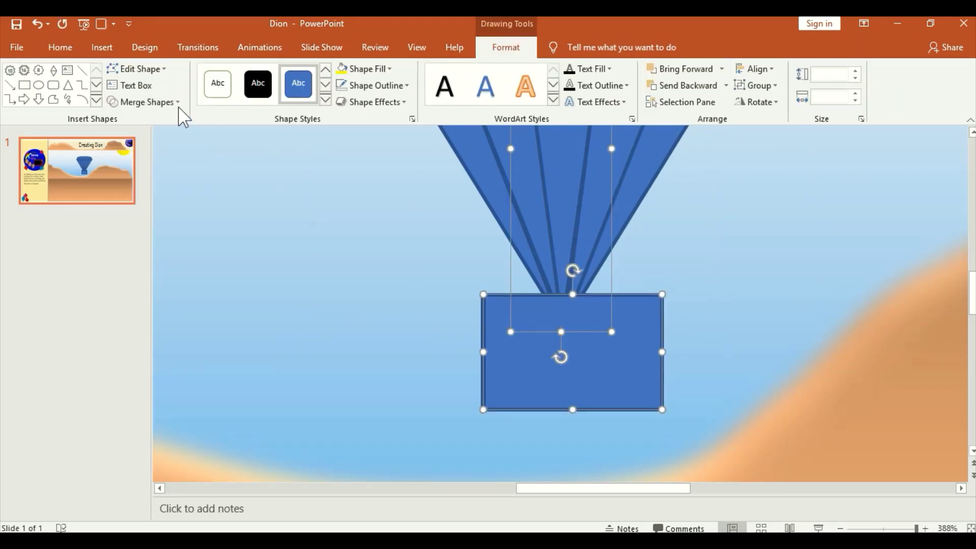
pyautogui.click(145, 102)
pyautogui.click(137, 189)
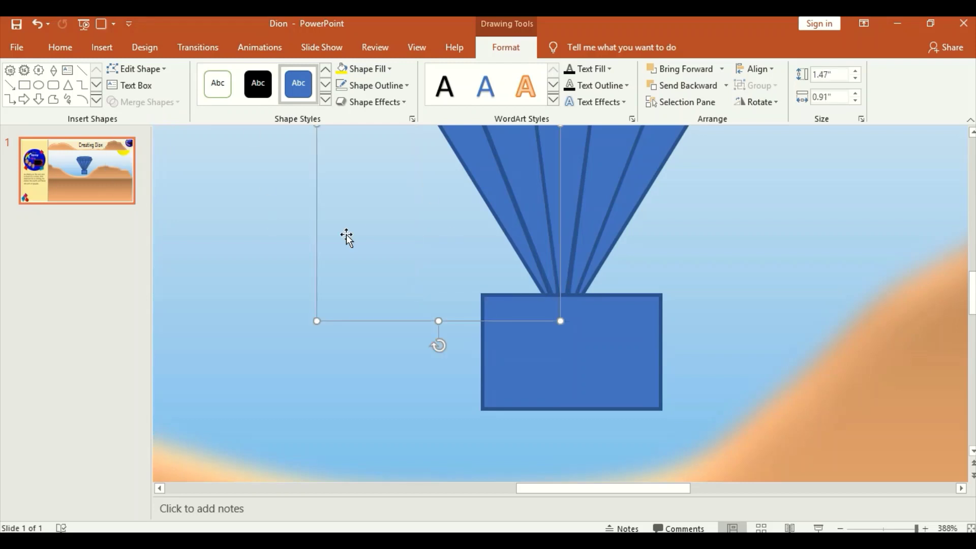
pyautogui.click(145, 102)
pyautogui.click(137, 189)
# Draw a rectangle under the remaining tip pieces
pyautogui.click(24, 85)
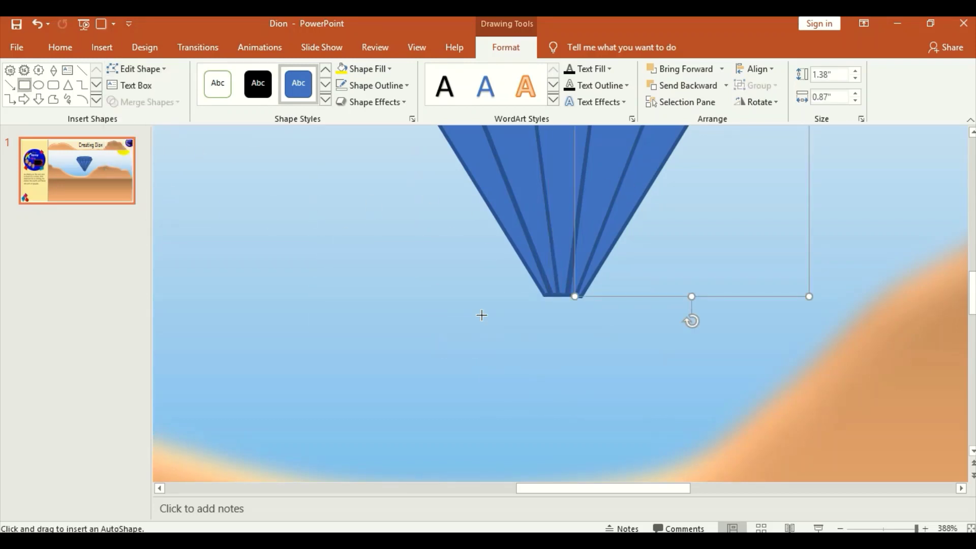
pyautogui.moveTo(489, 319); pyautogui.dragTo(633, 292)
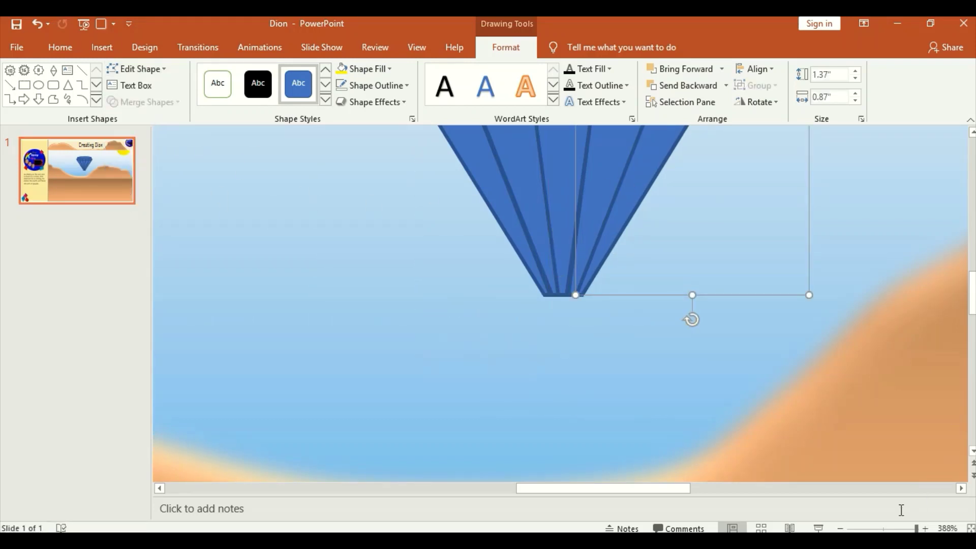
pyautogui.scroll(-3, 849, 413)
pyautogui.click(849, 413)
pyautogui.scroll(-3, 849, 427)
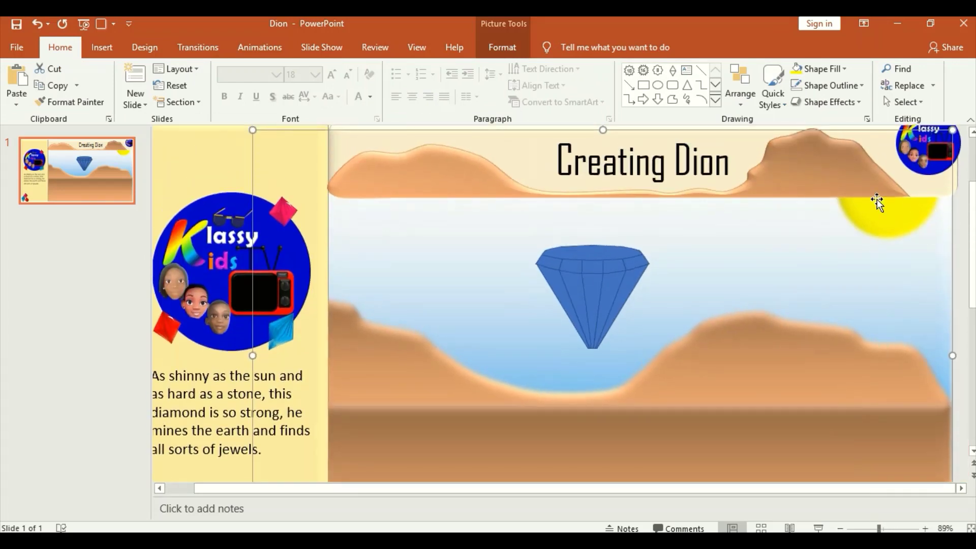
pyautogui.scroll(-2, 866, 273)
pyautogui.scroll(-1, 865, 273)
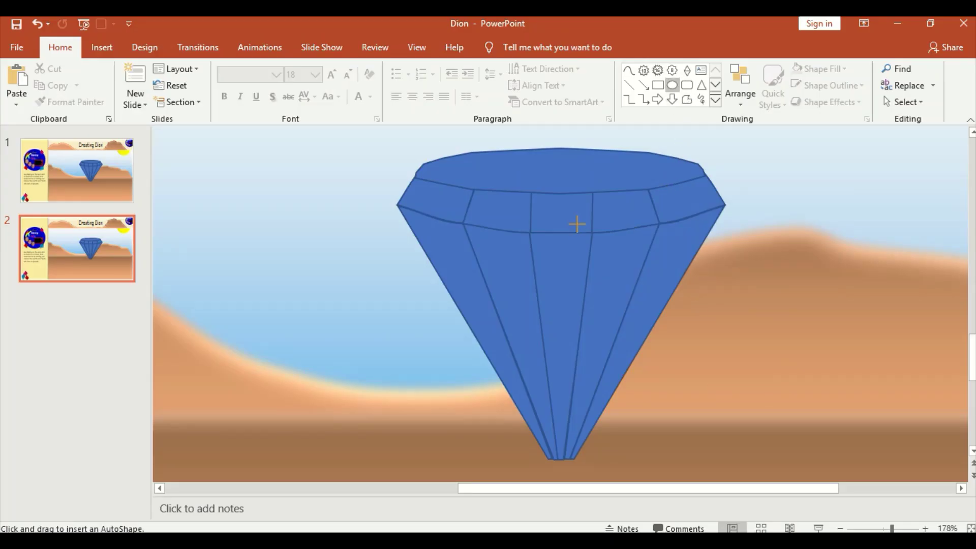
# Build one eye: an oval with a smaller inner circle and a tiny highlight circle
pyautogui.moveTo(639, 289); pyautogui.dragTo(565, 287)
pyautogui.click(909, 529)
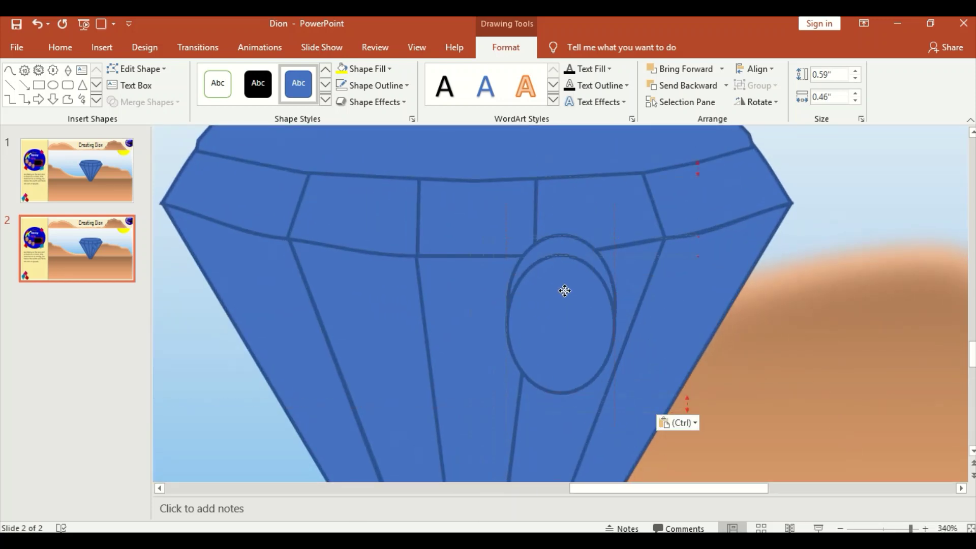
pyautogui.hotkey('ctrl', 'd')
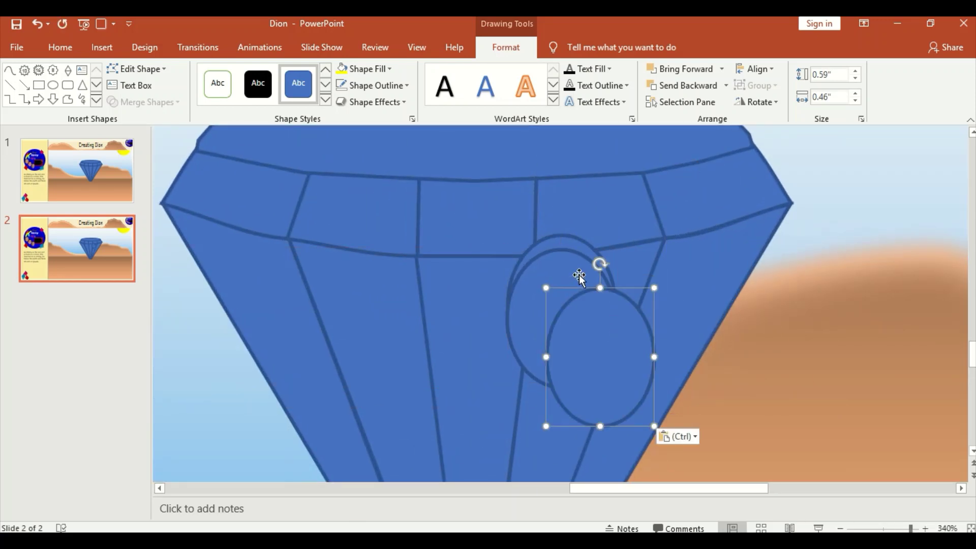
pyautogui.moveTo(653, 272); pyautogui.dragTo(616, 348)
pyautogui.moveTo(583, 391); pyautogui.dragTo(566, 333)
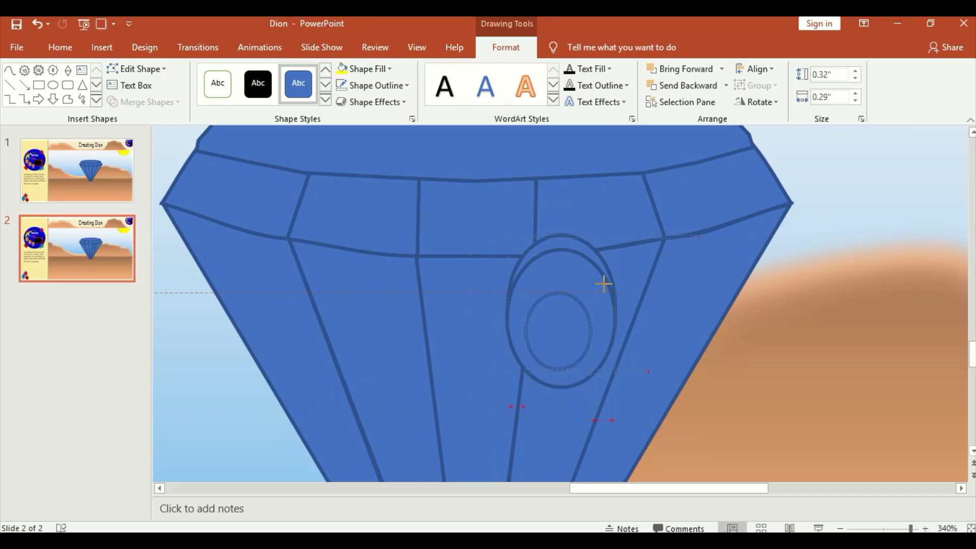
pyautogui.moveTo(593, 290); pyautogui.dragTo(611, 357)
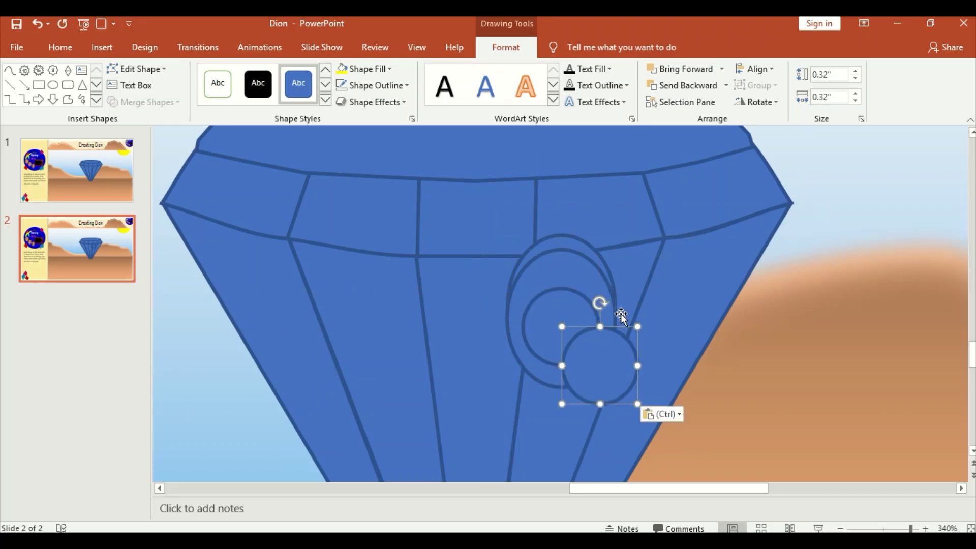
pyautogui.moveTo(577, 387); pyautogui.dragTo(552, 314)
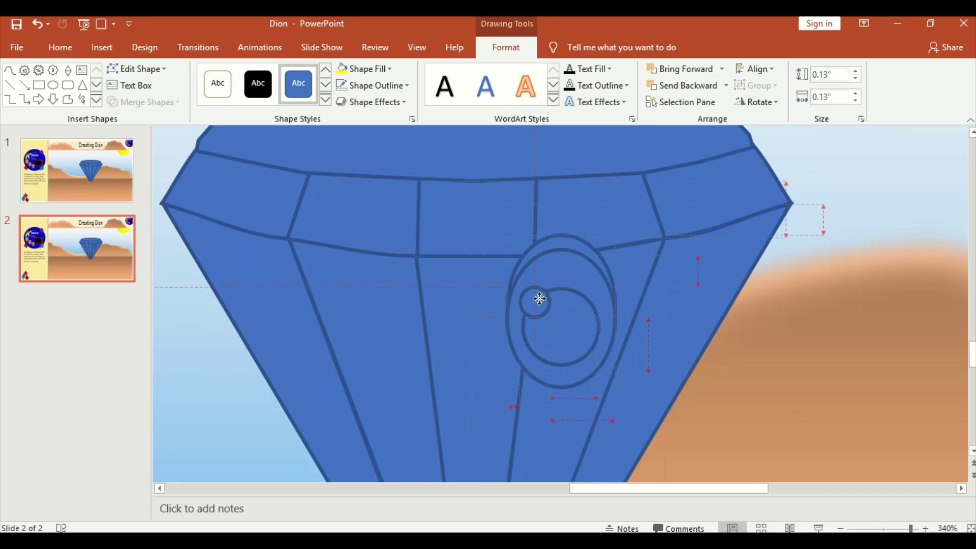
# Duplicate the eye and position both eyes side by side on the diamond
pyautogui.keyDown('shift'); pyautogui.click(559, 346); pyautogui.keyUp('shift')
pyautogui.keyDown('shift'); pyautogui.click(569, 267); pyautogui.keyUp('shift')
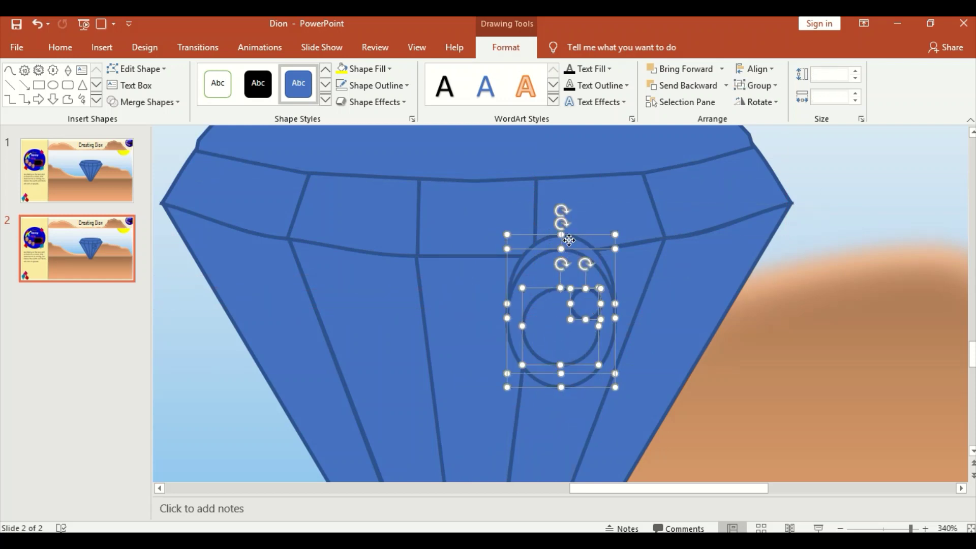
pyautogui.moveTo(570, 267)
pyautogui.mouseDown()
pyautogui.moveTo(485, 307)
pyautogui.moveTo(442, 280)
pyautogui.mouseUp()
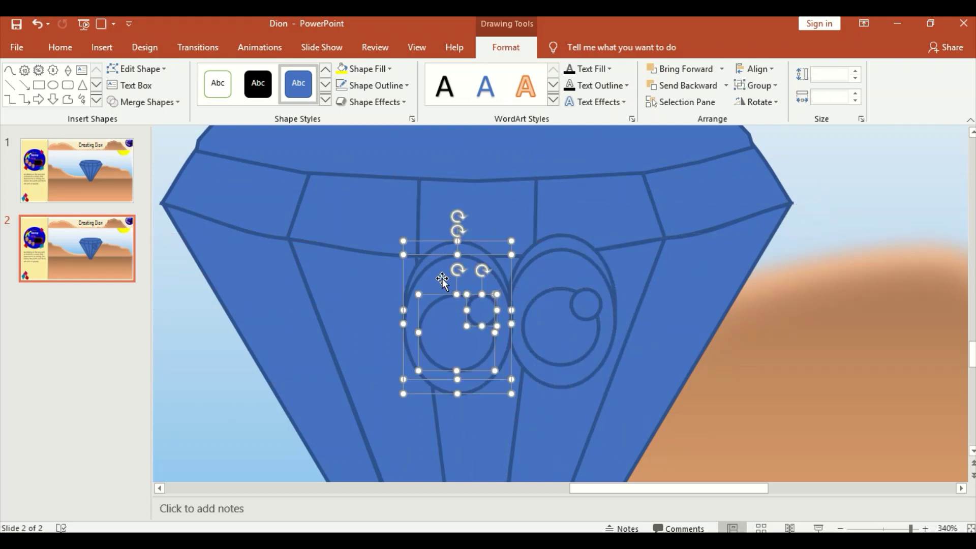
pyautogui.keyDown('shift'); pyautogui.click(571, 247); pyautogui.keyUp('shift')
pyautogui.scroll(-1, 555, 326)
pyautogui.moveTo(555, 285); pyautogui.dragTo(528, 286)
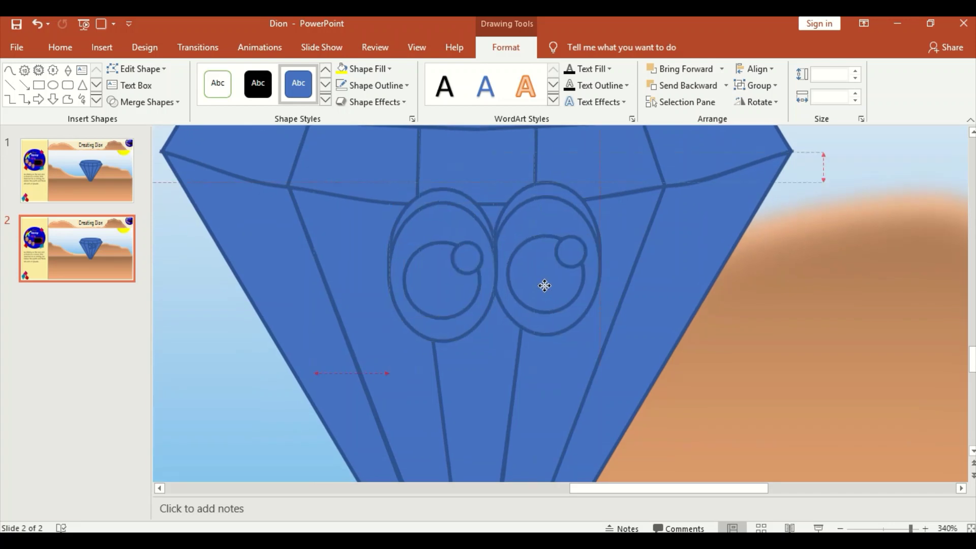
pyautogui.click(611, 226)
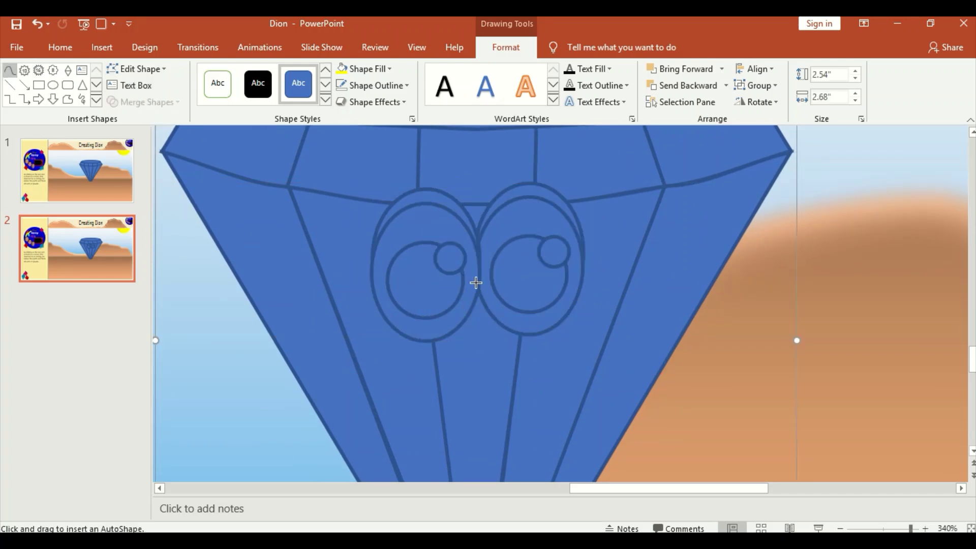
pyautogui.moveTo(476, 282); pyautogui.dragTo(474, 282)
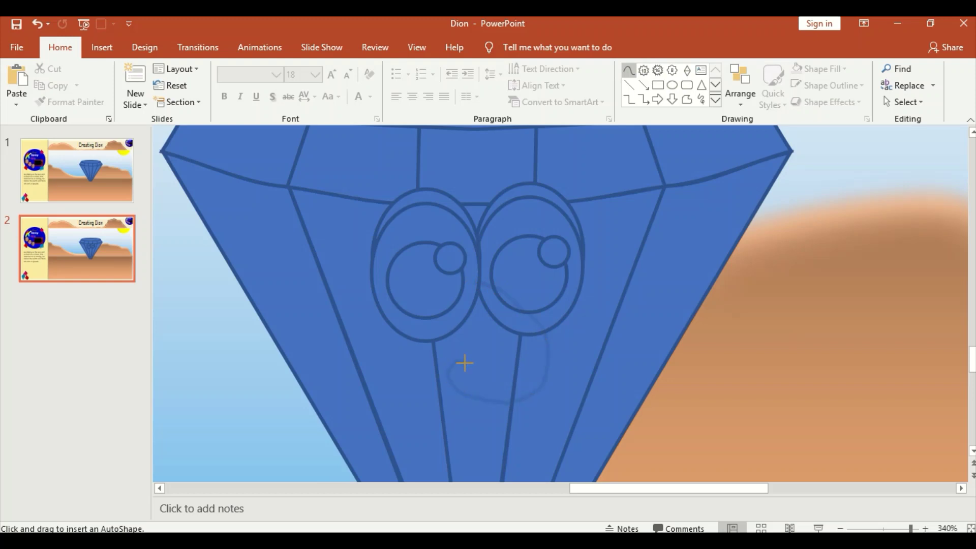
# Draw a curled nose stroke below the eyes and change its fill colour
pyautogui.moveTo(464, 362); pyautogui.dragTo(464, 363)
pyautogui.click(539, 324)
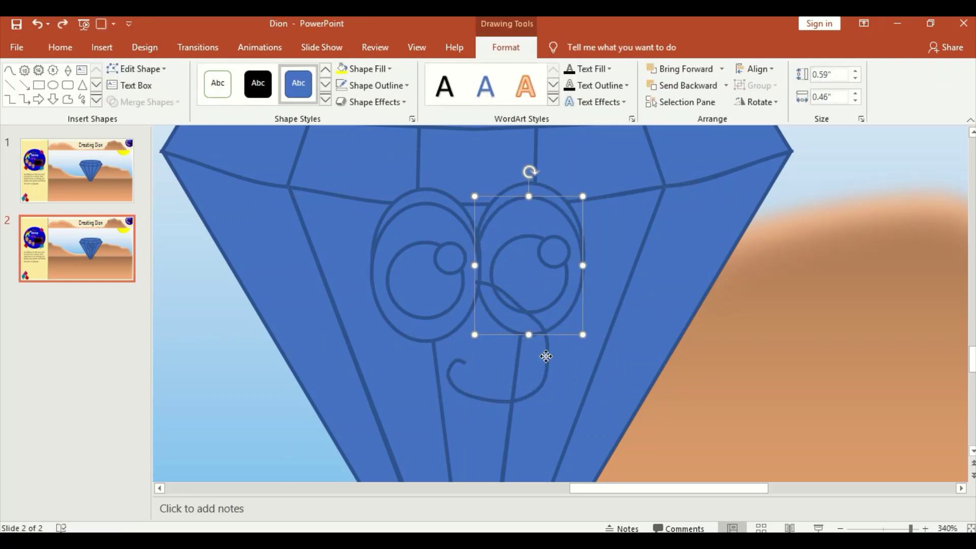
pyautogui.click(546, 356)
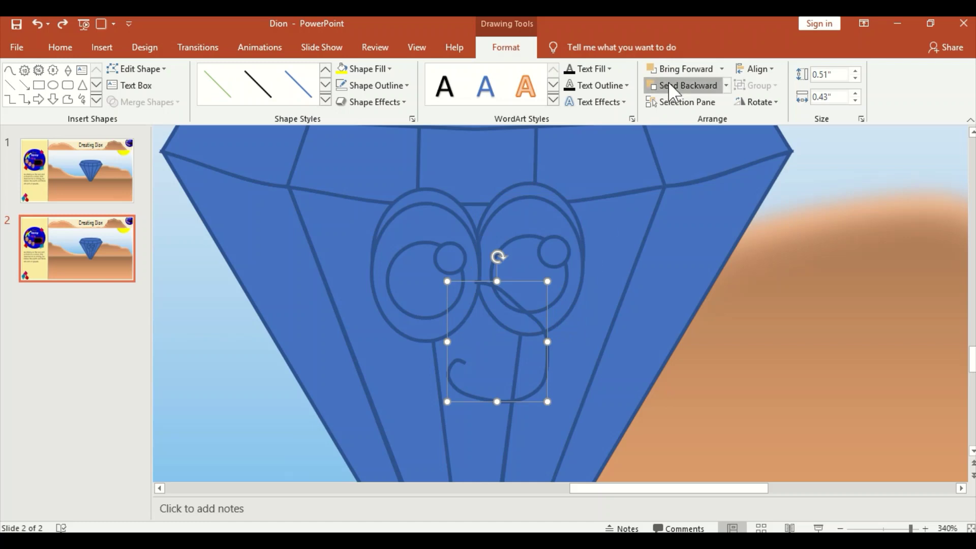
pyautogui.click(383, 69)
pyautogui.click(357, 248)
pyautogui.scroll(-3, 508, 209)
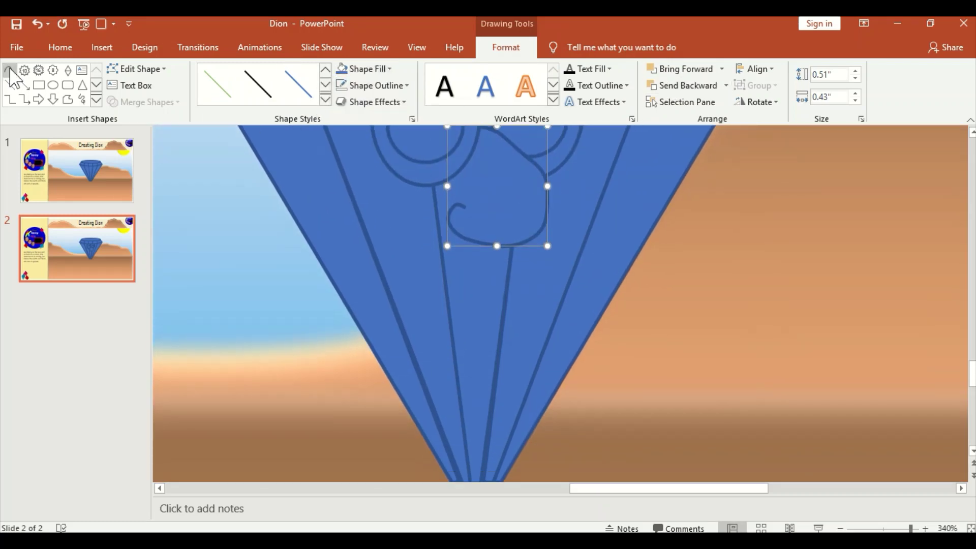
# Draw the upper and lower curves of the smiling mouth
pyautogui.click(414, 232)
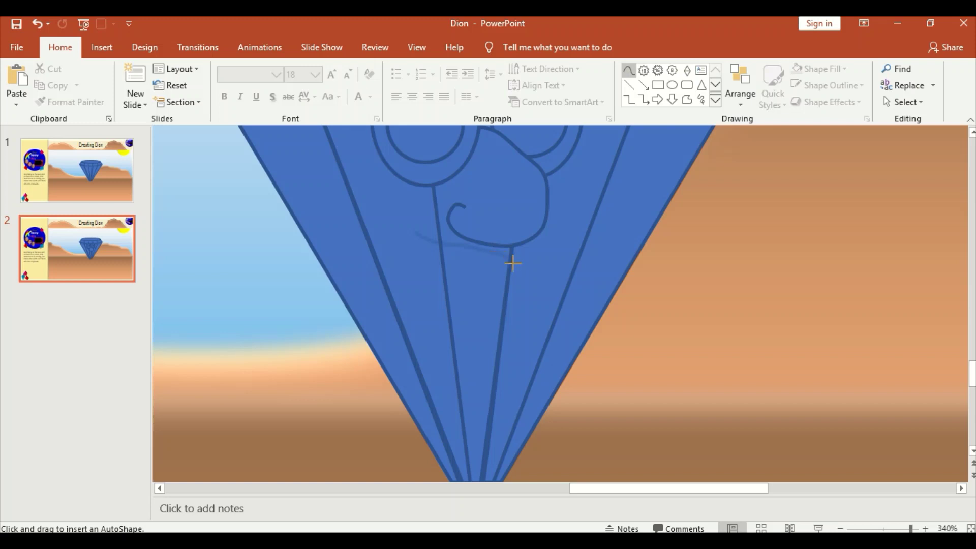
pyautogui.doubleClick(426, 254)
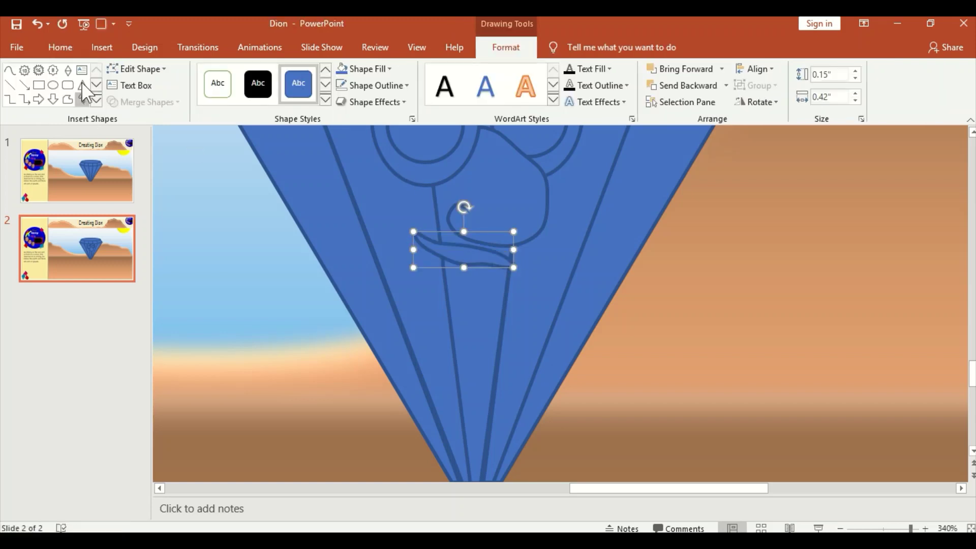
pyautogui.click(421, 244)
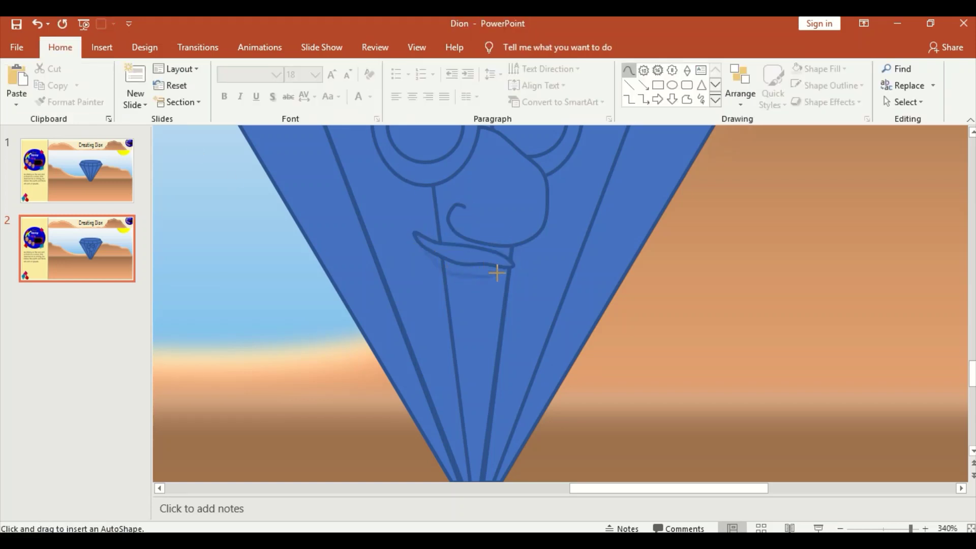
pyautogui.click(409, 233)
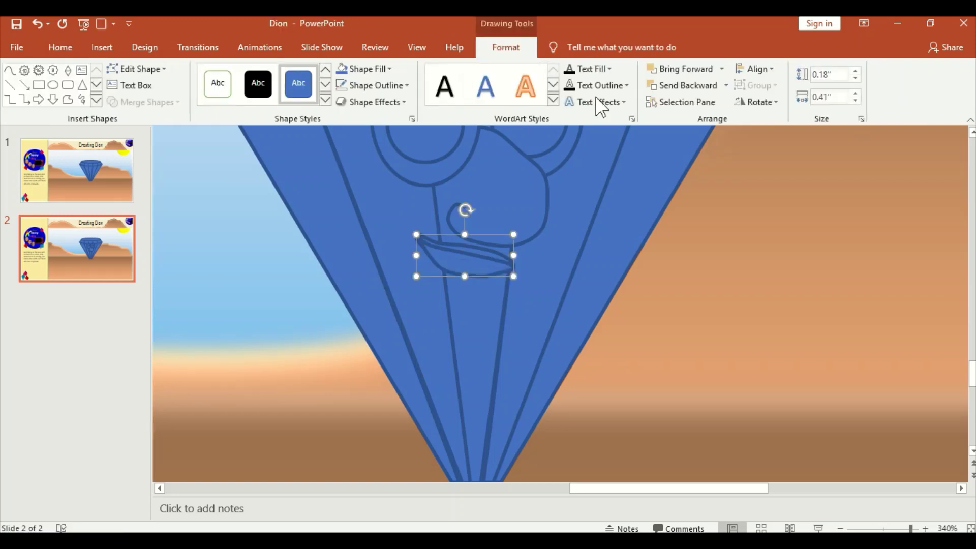
# Refine the mouth curve's points and nudge the mouth slightly down and left
pyautogui.click(153, 69)
pyautogui.click(149, 106)
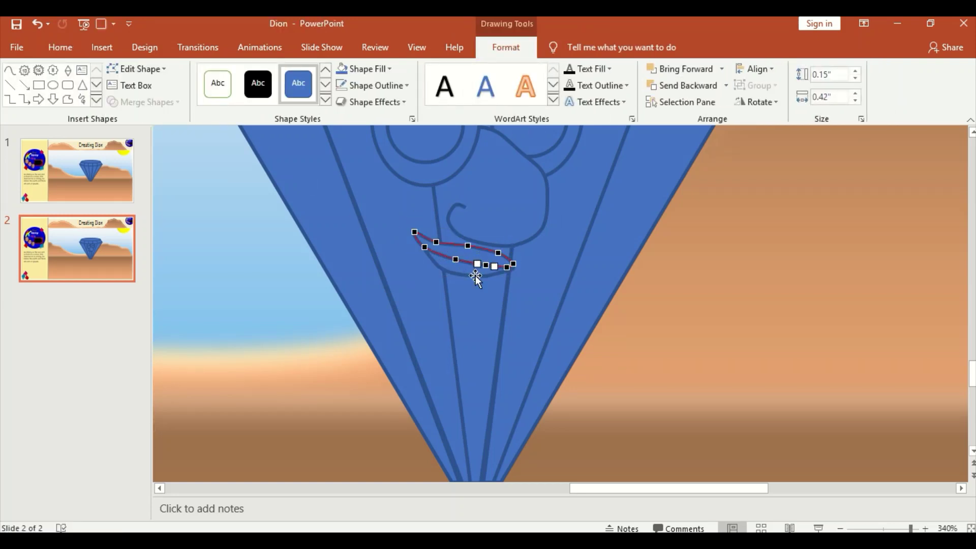
pyautogui.scroll(2, 475, 276)
pyautogui.scroll(2, 462, 290)
pyautogui.click(468, 385)
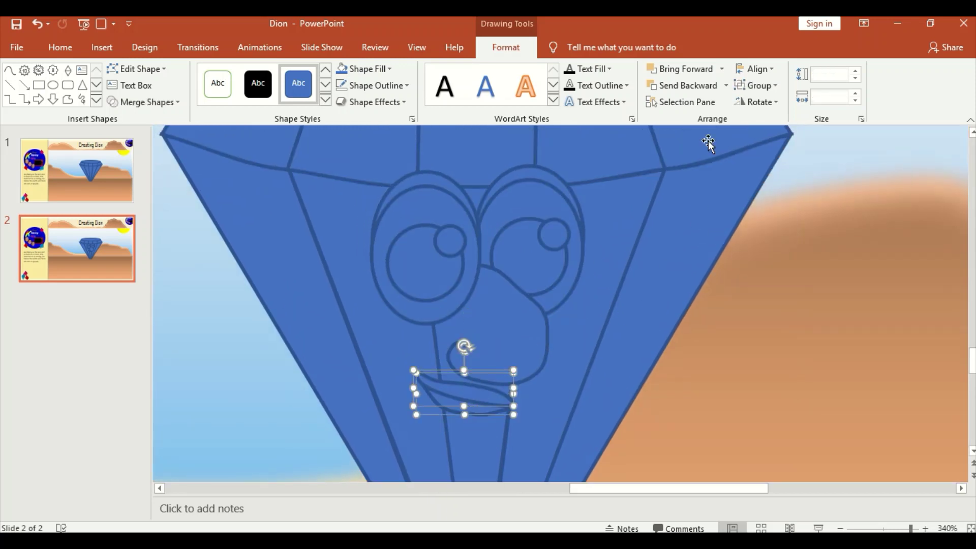
pyautogui.moveTo(475, 409); pyautogui.dragTo(471, 416)
pyautogui.scroll(-5, 838, 411)
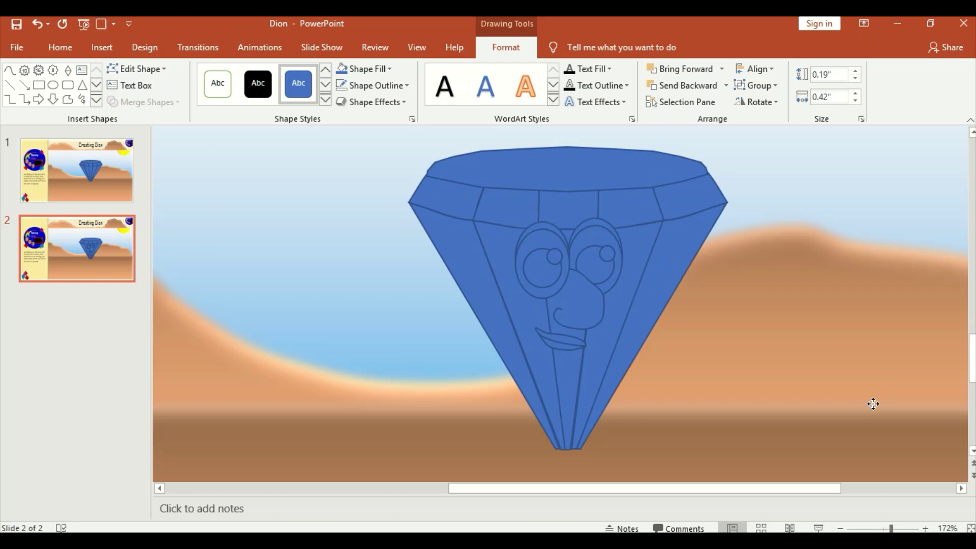
# Deselect the mouth and save the presentation with Ctrl+S
pyautogui.click(873, 404)
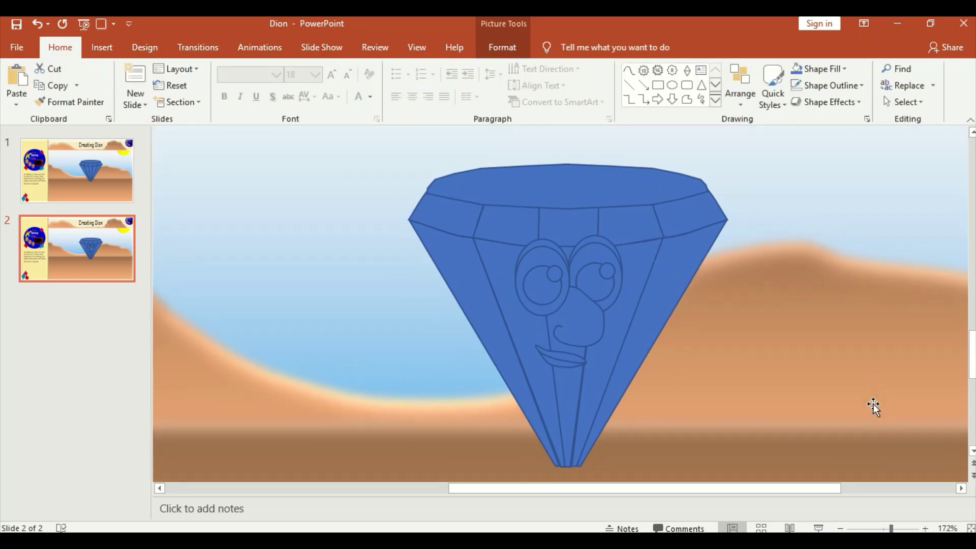
pyautogui.hotkey('ctrl', 's')
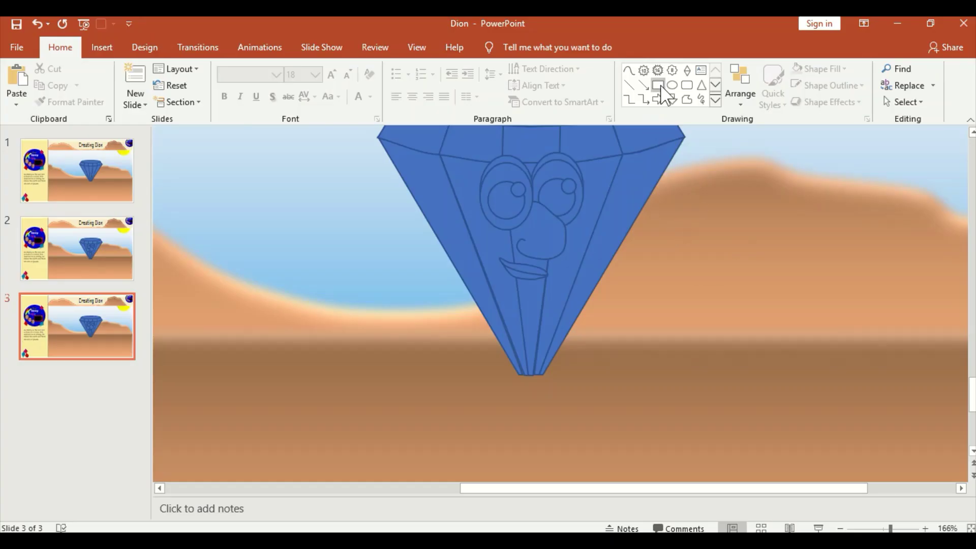
# Draw a thin rectangle against the diamond and curve its top and bottom edges
pyautogui.moveTo(582, 284); pyautogui.dragTo(676, 302)
pyautogui.scroll(5, 676, 302)
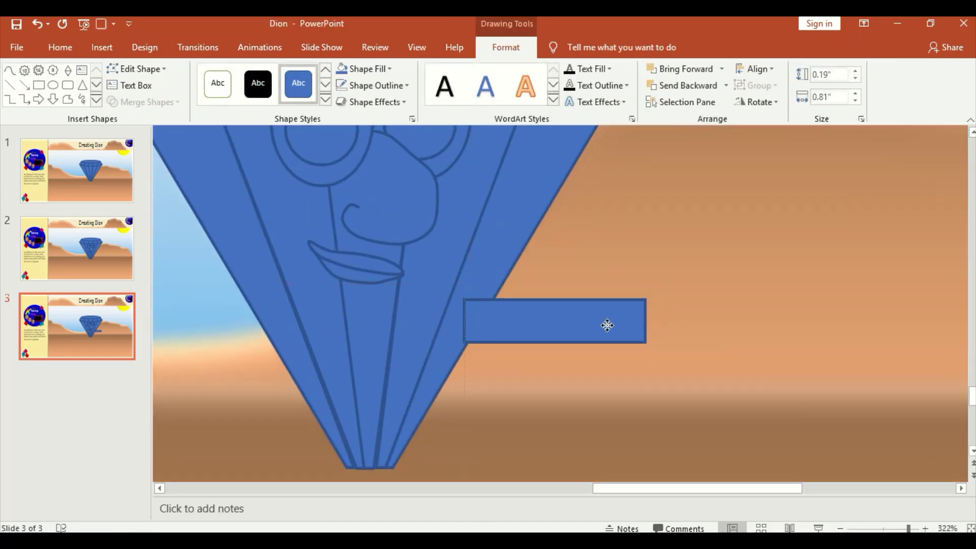
pyautogui.moveTo(606, 325); pyautogui.dragTo(594, 334)
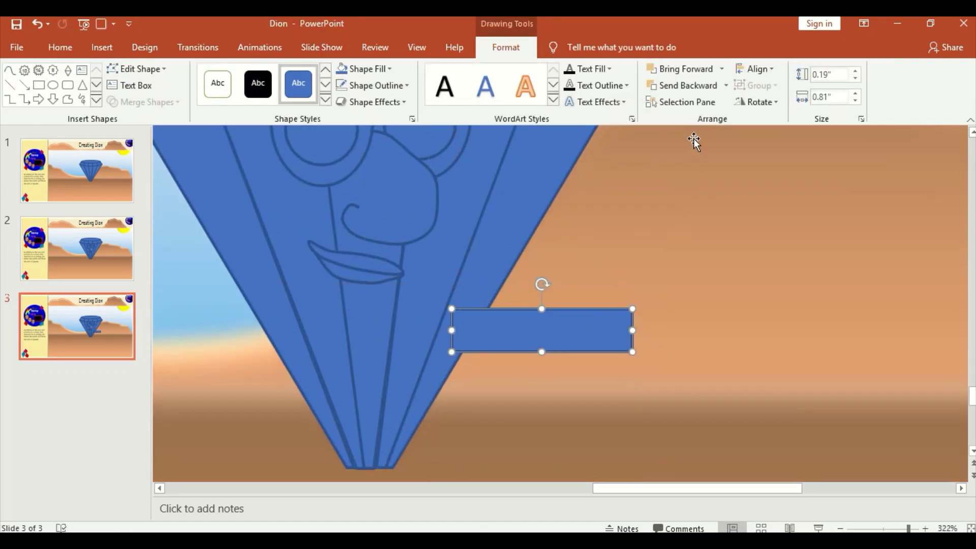
pyautogui.click(148, 69)
pyautogui.click(135, 102)
pyautogui.moveTo(509, 308); pyautogui.dragTo(510, 303)
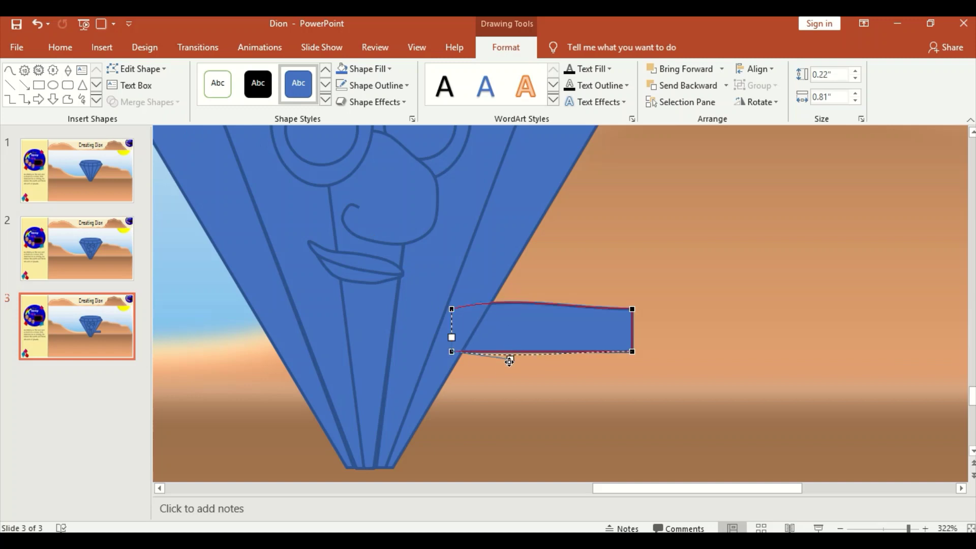
pyautogui.moveTo(508, 361); pyautogui.dragTo(509, 357)
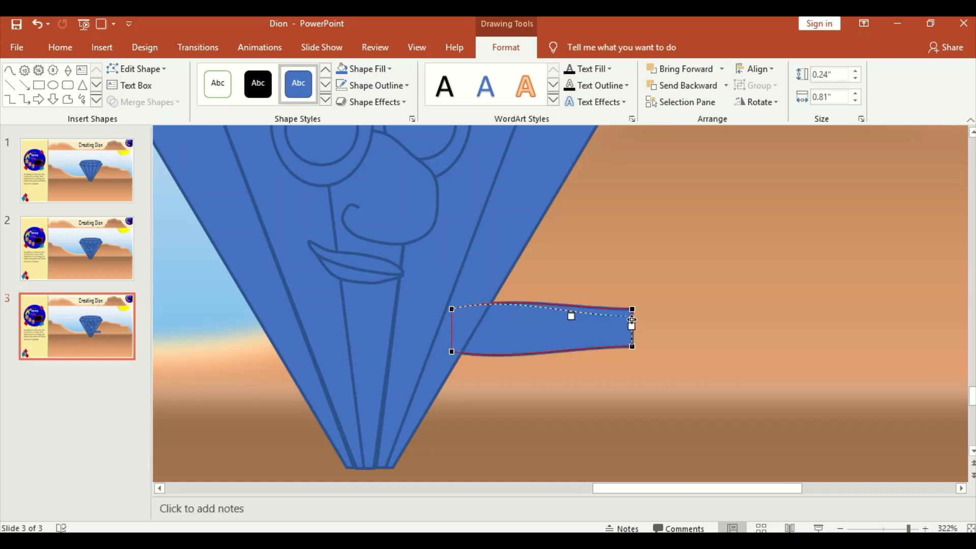
pyautogui.click(589, 334)
# Duplicate the arm piece to the right, lowering its top-left corner to meet the first
pyautogui.hotkey('ctrl', 'c')
pyautogui.hotkey('ctrl', 'v')
pyautogui.moveTo(589, 334); pyautogui.dragTo(734, 326)
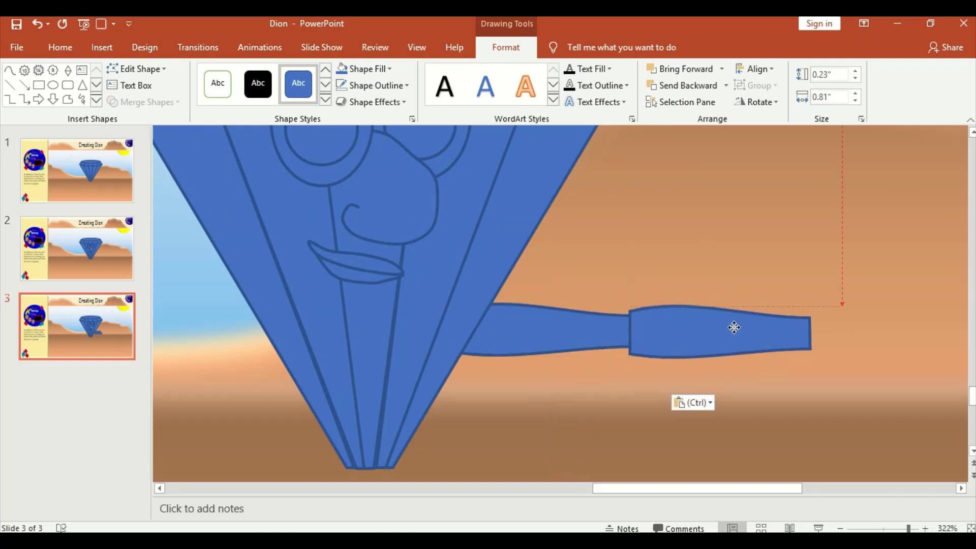
pyautogui.click(136, 69)
pyautogui.click(147, 104)
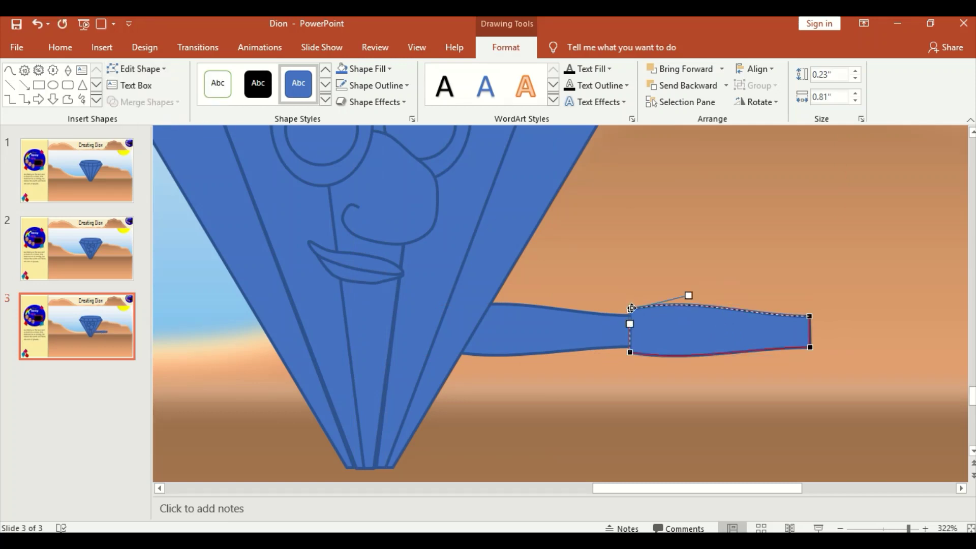
pyautogui.moveTo(631, 308); pyautogui.dragTo(629, 315)
pyautogui.click(610, 369)
# Group the two arm pieces and stretch the group further to the right
pyautogui.click(638, 334)
pyautogui.keyDown('shift'); pyautogui.click(559, 330); pyautogui.keyUp('shift')
pyautogui.click(756, 85)
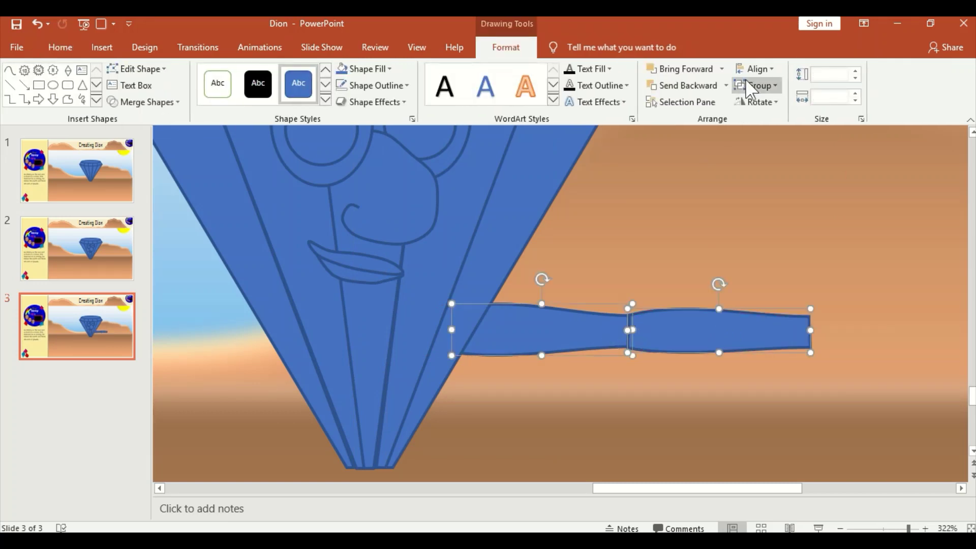
pyautogui.click(752, 100)
pyautogui.moveTo(818, 331); pyautogui.dragTo(920, 320)
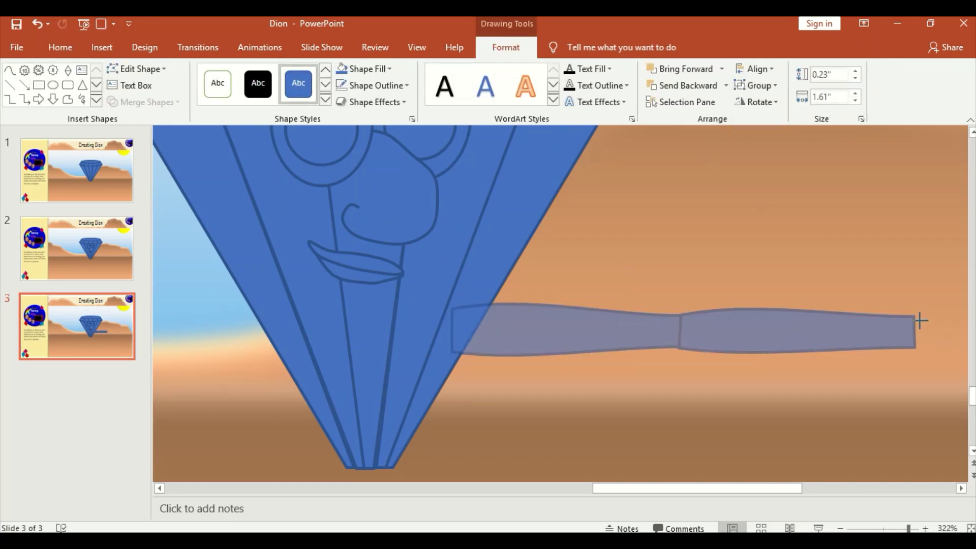
# Edit the points of the right arm piece within the group
pyautogui.click(785, 328)
pyautogui.click(136, 69)
pyautogui.click(148, 104)
pyautogui.click(680, 351)
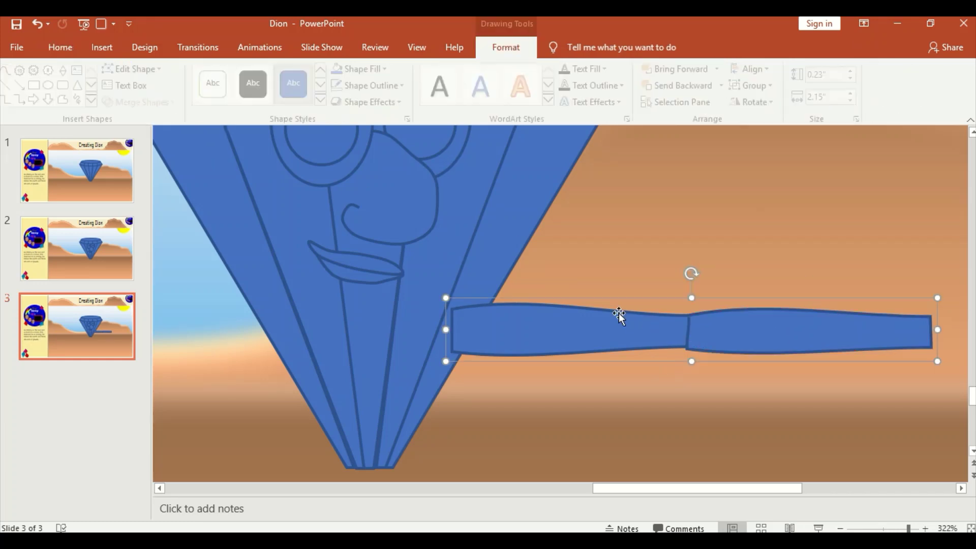
pyautogui.scroll(2, 620, 316)
pyautogui.click(136, 69)
pyautogui.click(147, 105)
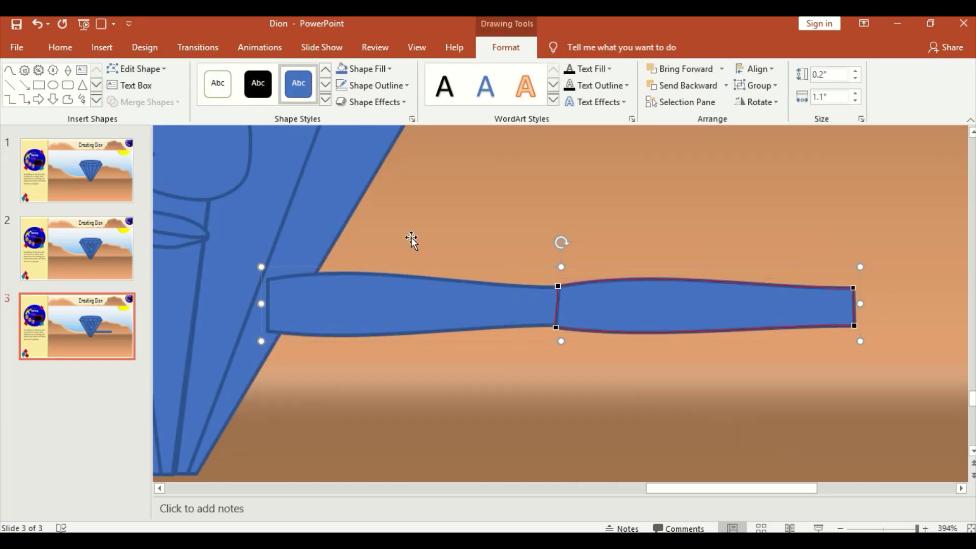
pyautogui.click(544, 348)
pyautogui.click(544, 349)
# Adjust the joint between the two arm pieces and reselect the finished arm
pyautogui.click(580, 333)
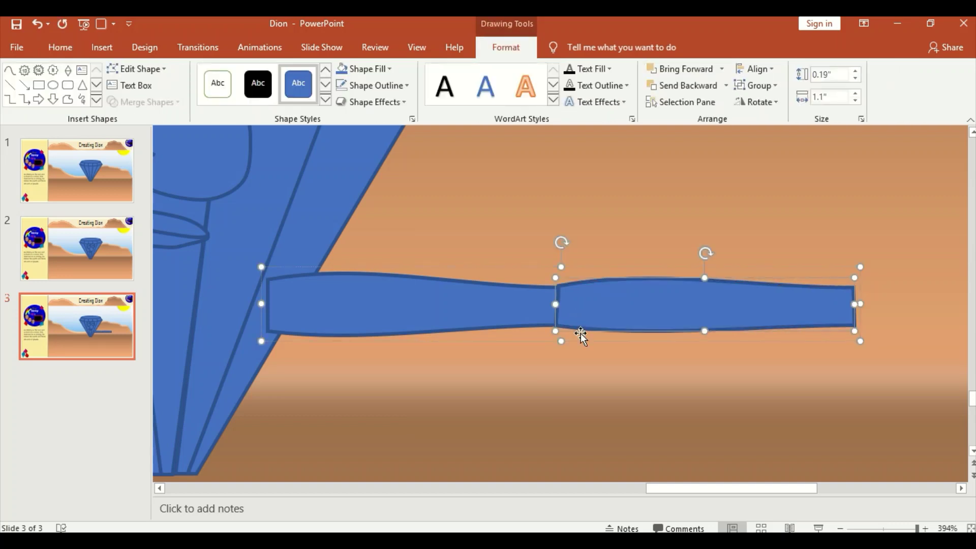
pyautogui.click(600, 326)
pyautogui.click(505, 47)
pyautogui.click(136, 68)
pyautogui.click(147, 104)
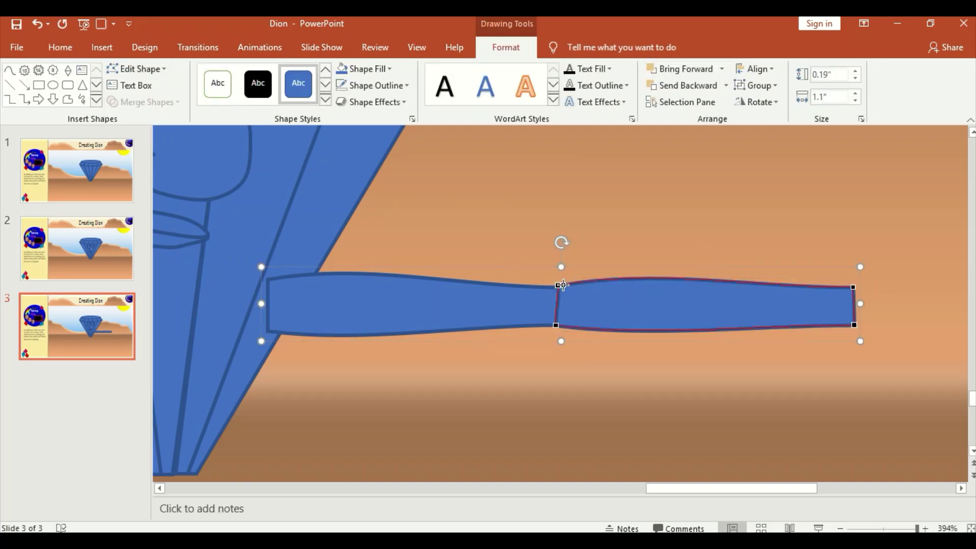
pyautogui.click(512, 385)
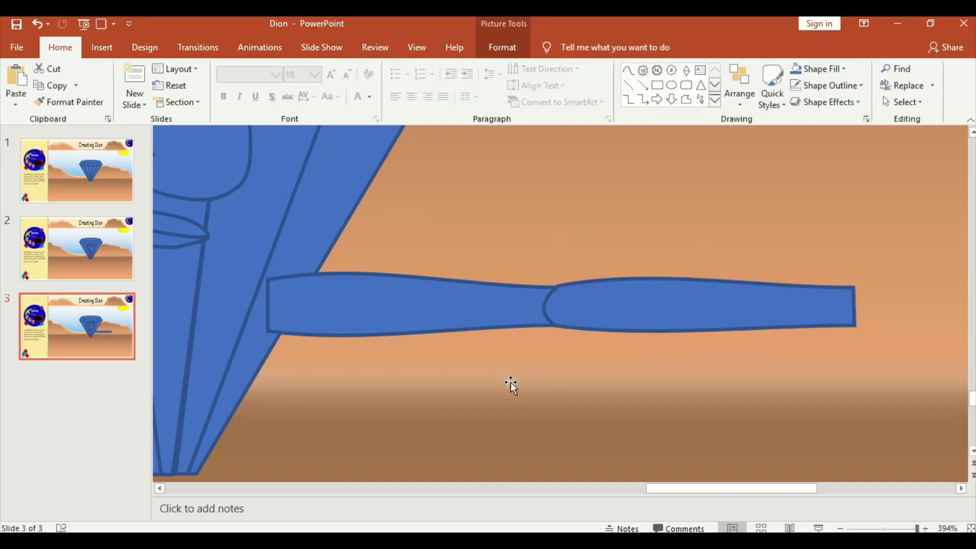
pyautogui.keyDown('ctrl'); pyautogui.scroll(-5, 869, 420); pyautogui.keyUp('ctrl')
pyautogui.keyDown('ctrl'); pyautogui.scroll(-1, 808, 360); pyautogui.keyUp('ctrl')
pyautogui.click(793, 303)
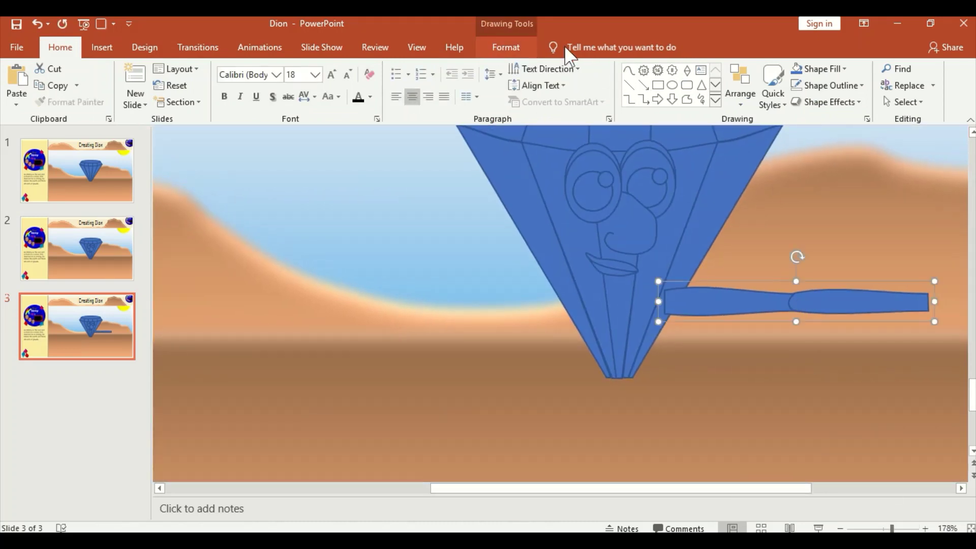
pyautogui.click(502, 47)
pyautogui.keyDown('ctrl'); pyautogui.scroll(3, 762, 305); pyautogui.keyUp('ctrl')
pyautogui.keyDown('ctrl'); pyautogui.scroll(3, 762, 305); pyautogui.keyUp('ctrl')
# Draw a freehand hand outline and delete its stray fingertip point
pyautogui.click(9, 70)
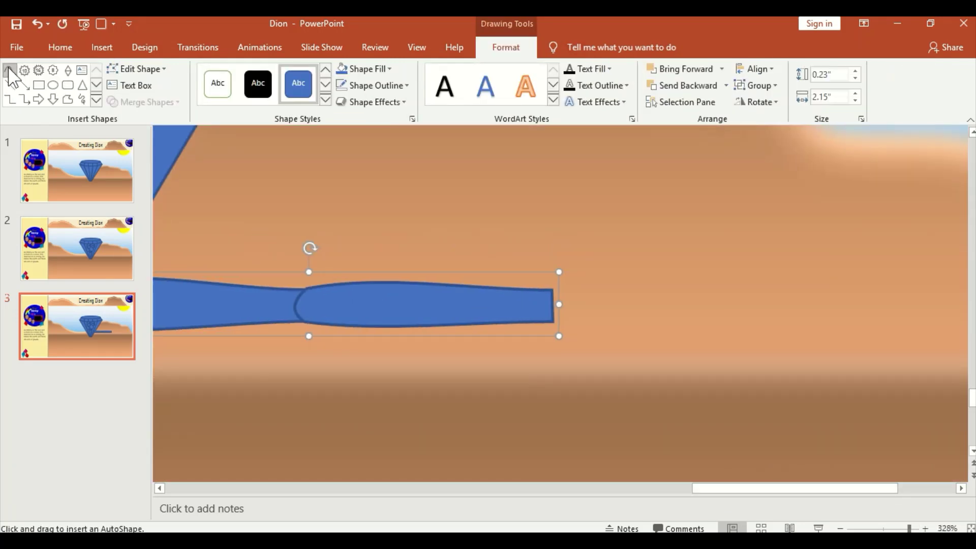
pyautogui.moveTo(604, 334); pyautogui.dragTo(592, 269)
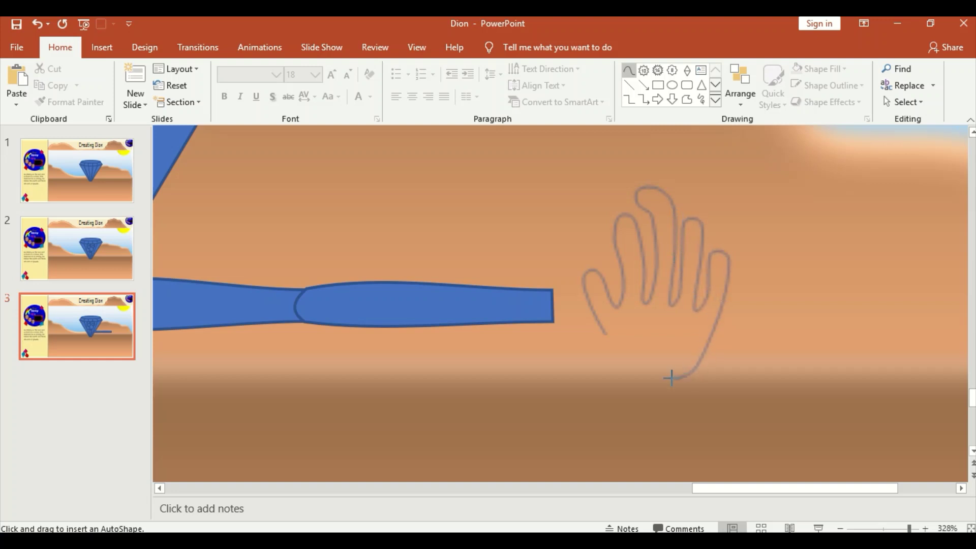
pyautogui.moveTo(616, 358); pyautogui.dragTo(606, 336)
pyautogui.click(136, 69)
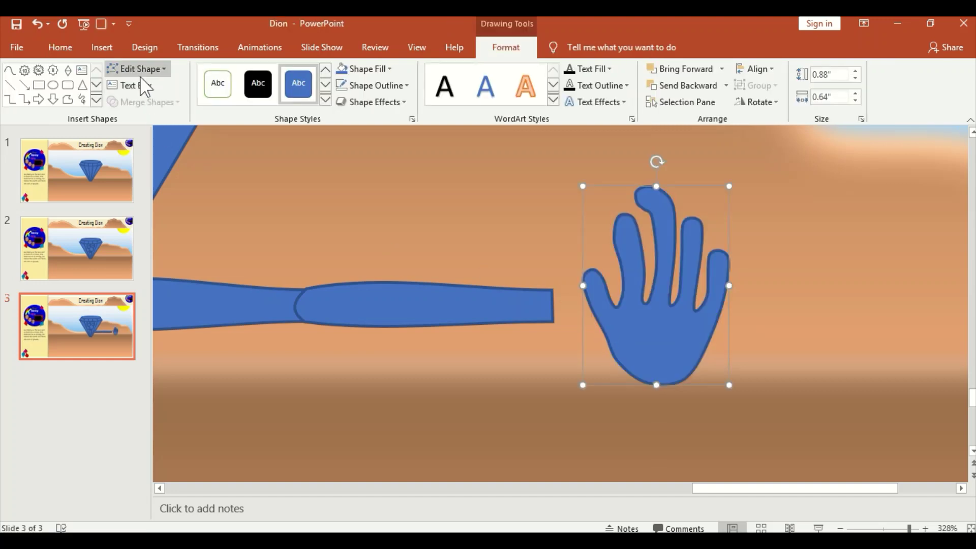
pyautogui.click(145, 96)
pyautogui.rightClick(642, 207)
pyautogui.click(688, 239)
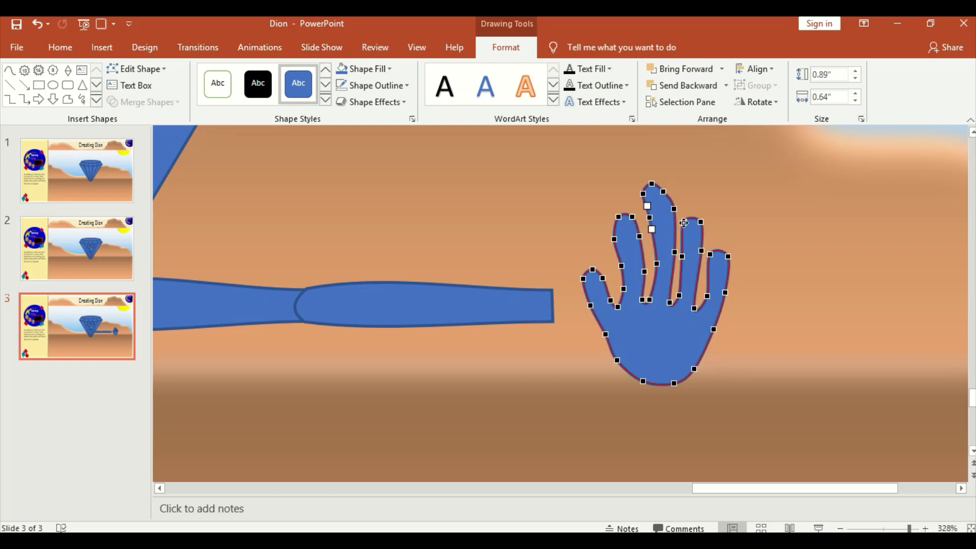
pyautogui.click(681, 360)
# Rotate the hand onto the arm's end, group them, and send the arm behind the diamond
pyautogui.moveTo(669, 159); pyautogui.dragTo(767, 222)
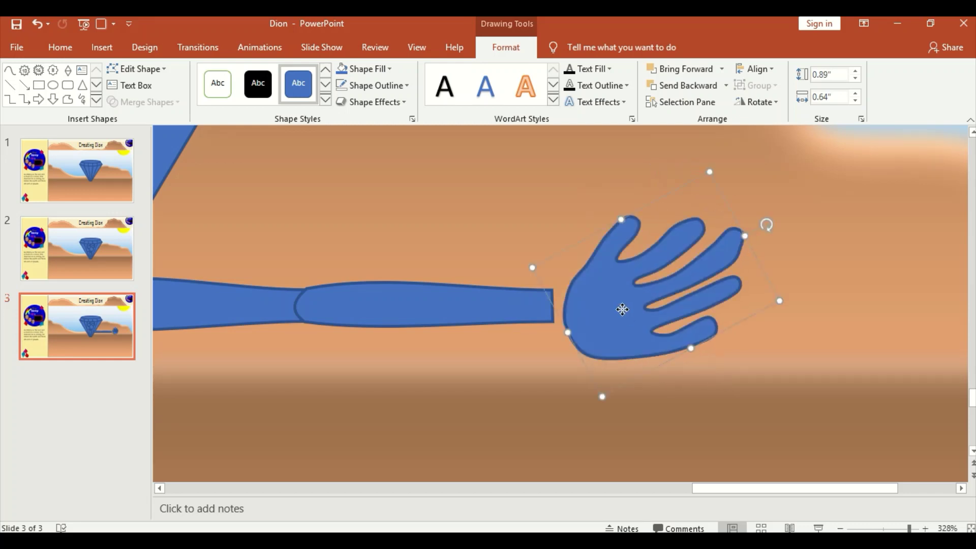
pyautogui.moveTo(766, 351)
pyautogui.mouseDown()
pyautogui.moveTo(734, 338)
pyautogui.moveTo(843, 273)
pyautogui.moveTo(771, 329)
pyautogui.mouseUp()
pyautogui.scroll(-3, 733, 337)
pyautogui.scroll(1, 755, 347)
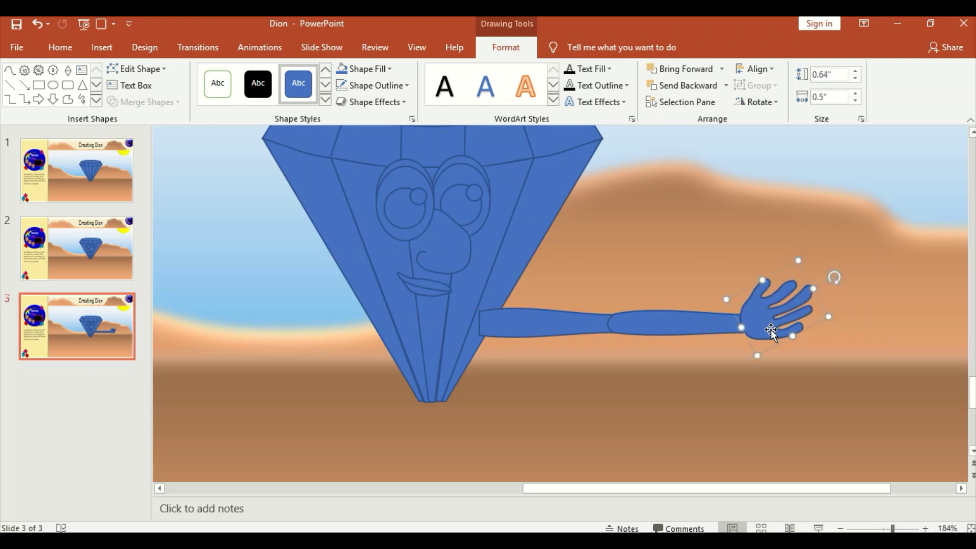
pyautogui.keyDown('shift'); pyautogui.click(676, 323); pyautogui.keyUp('shift')
pyautogui.click(756, 86)
pyautogui.click(768, 98)
pyautogui.click(697, 85)
# Copy the arm and hand, flip it horizontally onto the left side, and send it backward
pyautogui.hotkey('ctrl', 'c')
pyautogui.hotkey('ctrl', 'v')
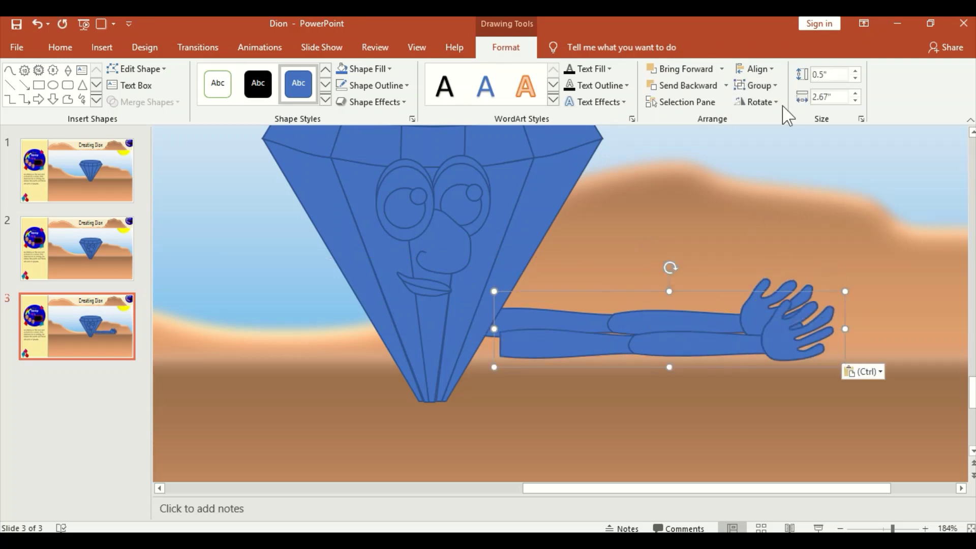
pyautogui.click(756, 101)
pyautogui.click(783, 173)
pyautogui.moveTo(755, 325); pyautogui.dragTo(320, 334)
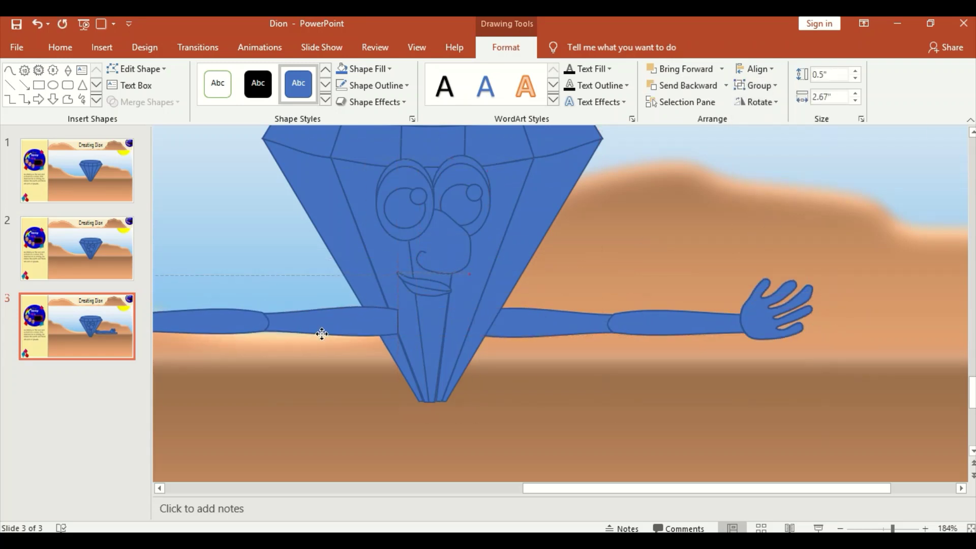
pyautogui.moveTo(592, 488); pyautogui.dragTo(542, 486)
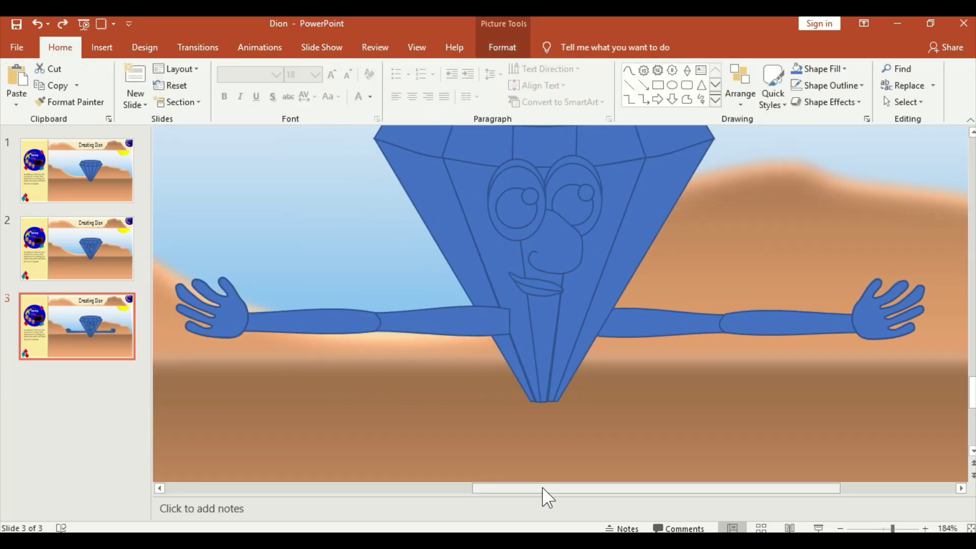
pyautogui.moveTo(444, 324); pyautogui.dragTo(447, 324)
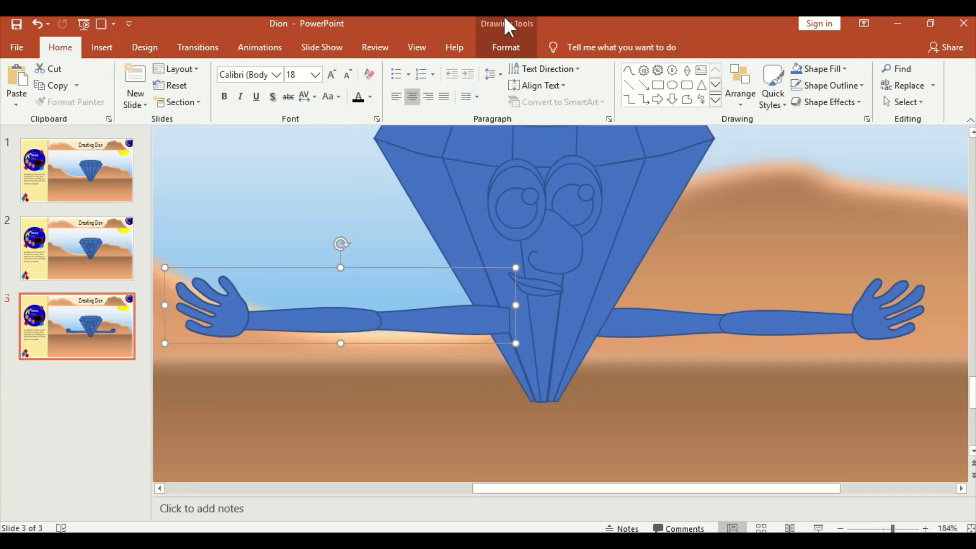
pyautogui.click(506, 46)
pyautogui.click(684, 85)
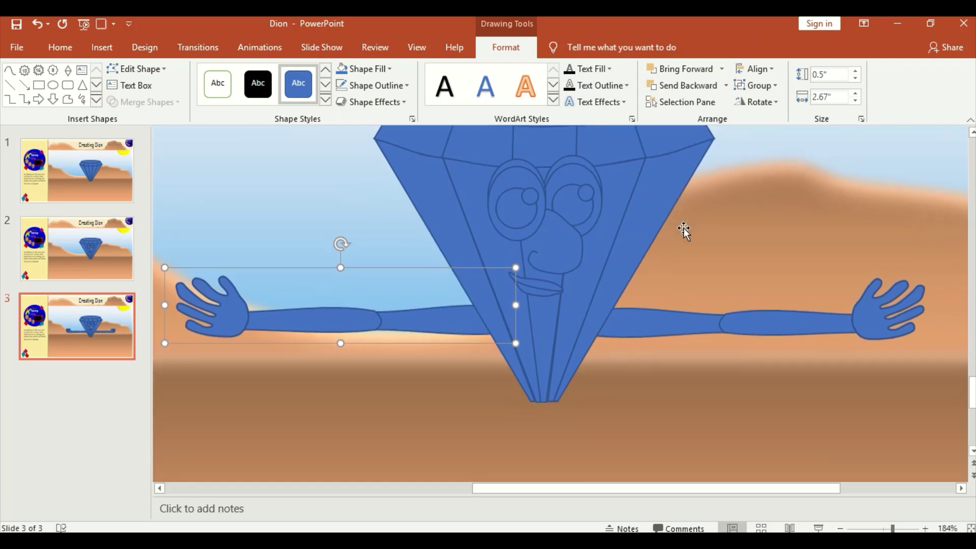
pyautogui.scroll(-3, 682, 239)
# Turn a pasted arm copy into an upright, grouped leg behind the body
pyautogui.hotkey('ctrl', 'v')
pyautogui.moveTo(752, 255); pyautogui.dragTo(658, 343)
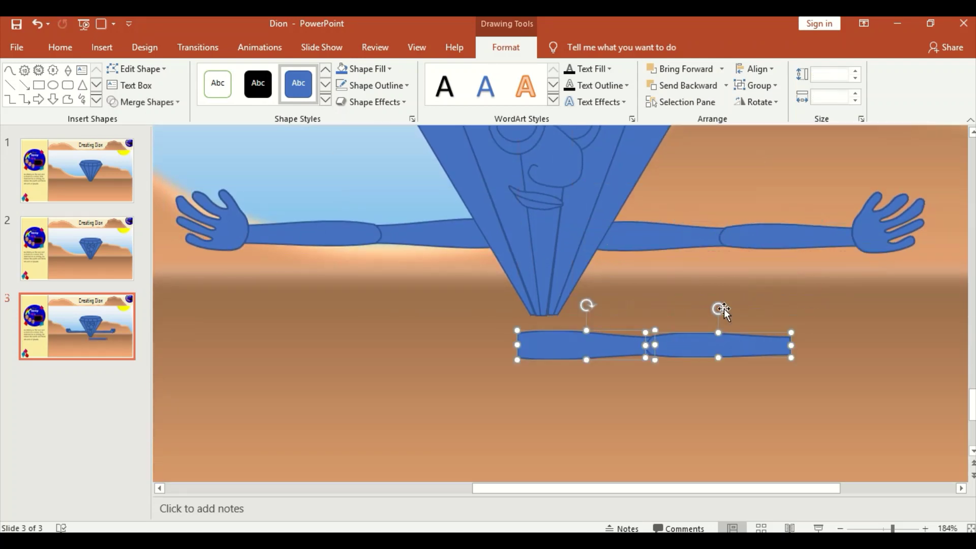
pyautogui.moveTo(724, 309); pyautogui.dragTo(753, 353)
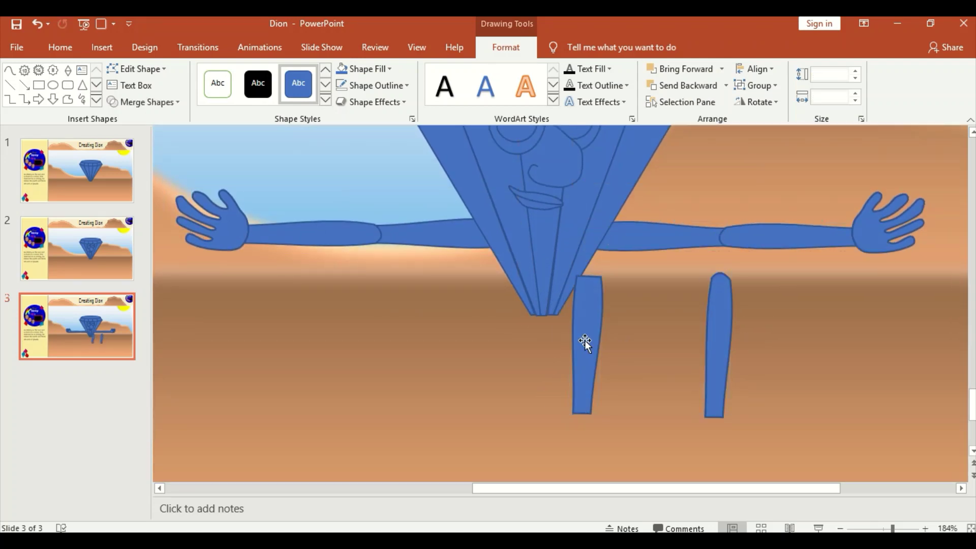
pyautogui.moveTo(583, 342); pyautogui.dragTo(714, 235)
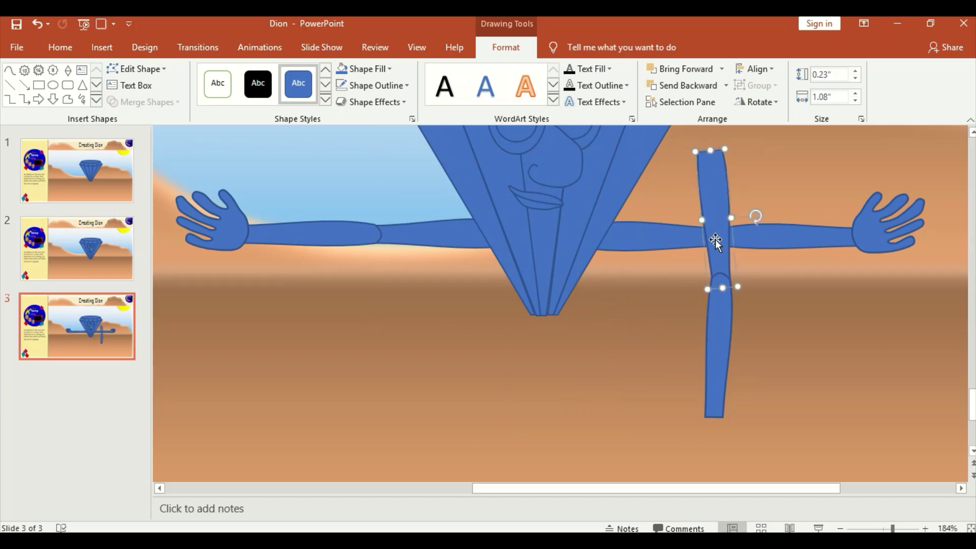
pyautogui.keyDown('shift'); pyautogui.click(719, 356); pyautogui.keyUp('shift')
pyautogui.click(758, 85)
pyautogui.click(757, 133)
pyautogui.moveTo(716, 196); pyautogui.dragTo(577, 333)
pyautogui.scroll(-4, 577, 334)
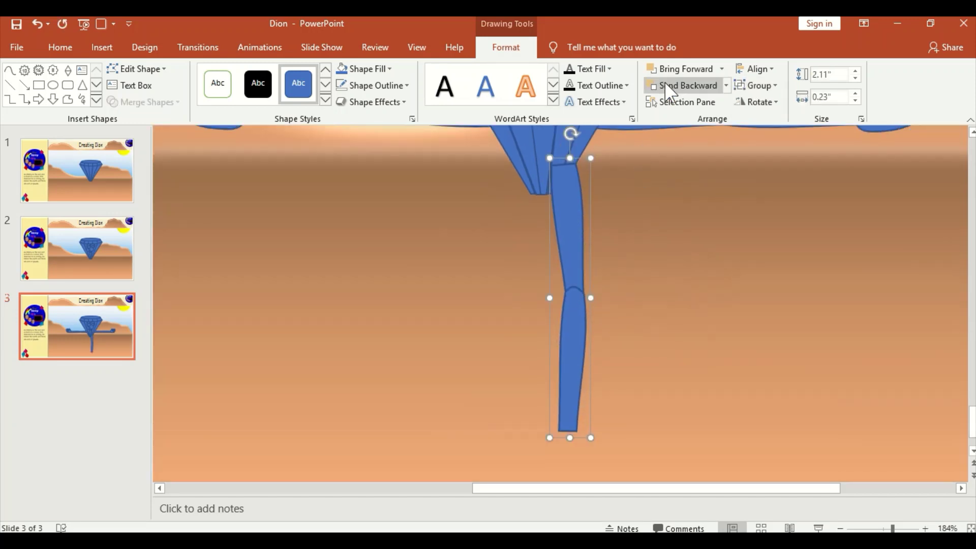
pyautogui.click(667, 86)
# Add a horizontally mirrored second leg beside the first
pyautogui.hotkey('ctrl', 'c')
pyautogui.hotkey('ctrl', 'v')
pyautogui.click(756, 102)
pyautogui.click(769, 173)
pyautogui.moveTo(579, 214)
pyautogui.mouseDown()
pyautogui.moveTo(515, 200)
pyautogui.moveTo(523, 202)
pyautogui.mouseUp()
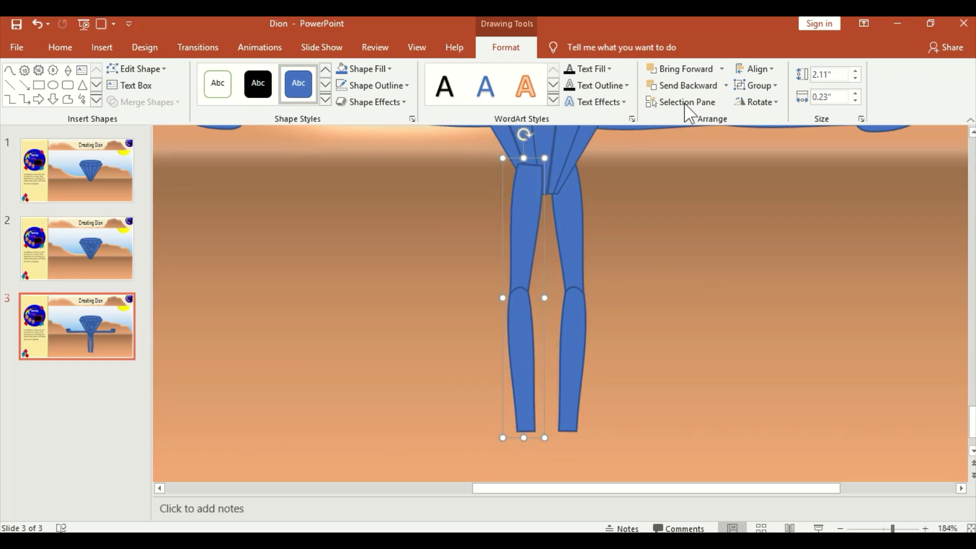
pyautogui.press('Left')
pyautogui.press('Left')
pyautogui.press('Left')
pyautogui.keyDown('ctrl'); pyautogui.scroll(5, 861, 370); pyautogui.keyUp('ctrl')
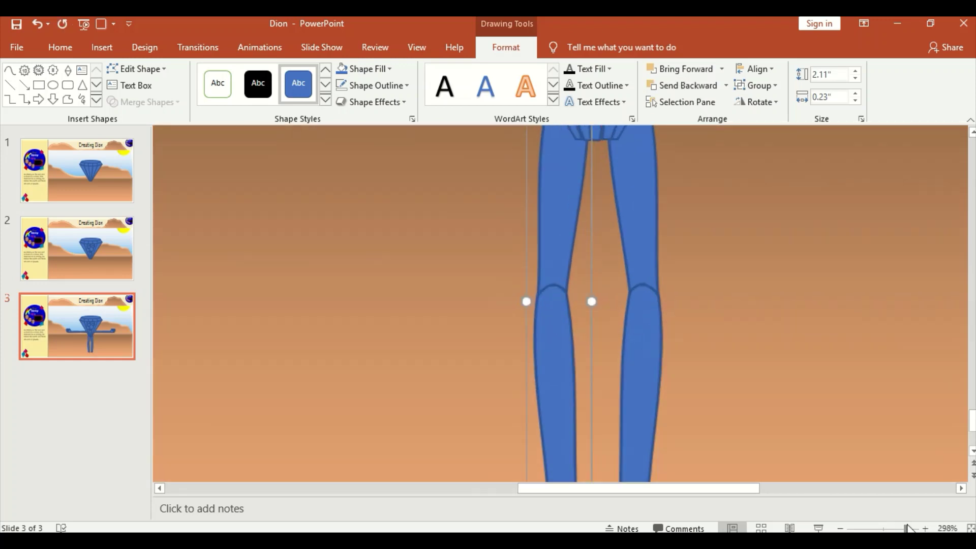
pyautogui.scroll(-3, 784, 355)
pyautogui.scroll(-1, 783, 355)
# Draw a curved foot, add a mirrored copy under the right leg, and fit the slide
pyautogui.click(9, 69)
pyautogui.click(553, 318)
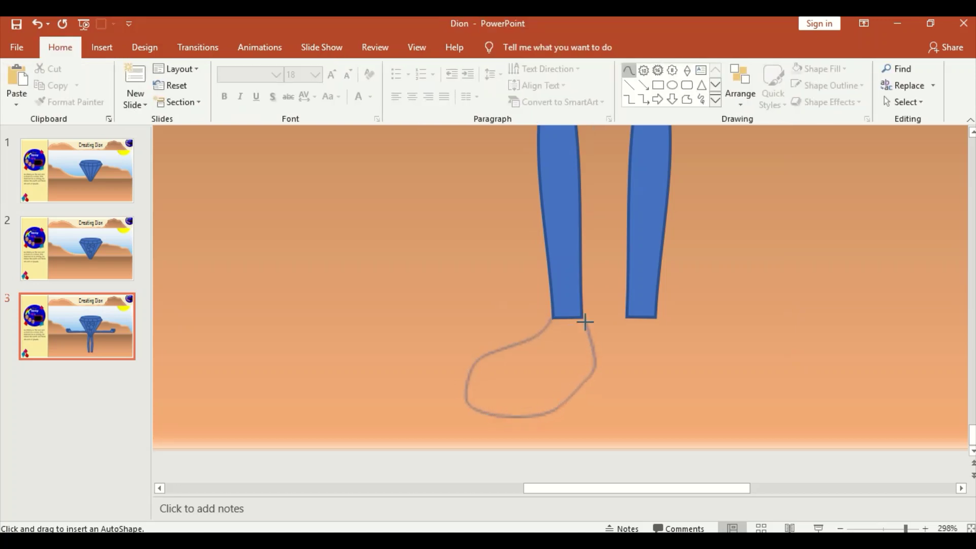
pyautogui.click(557, 304)
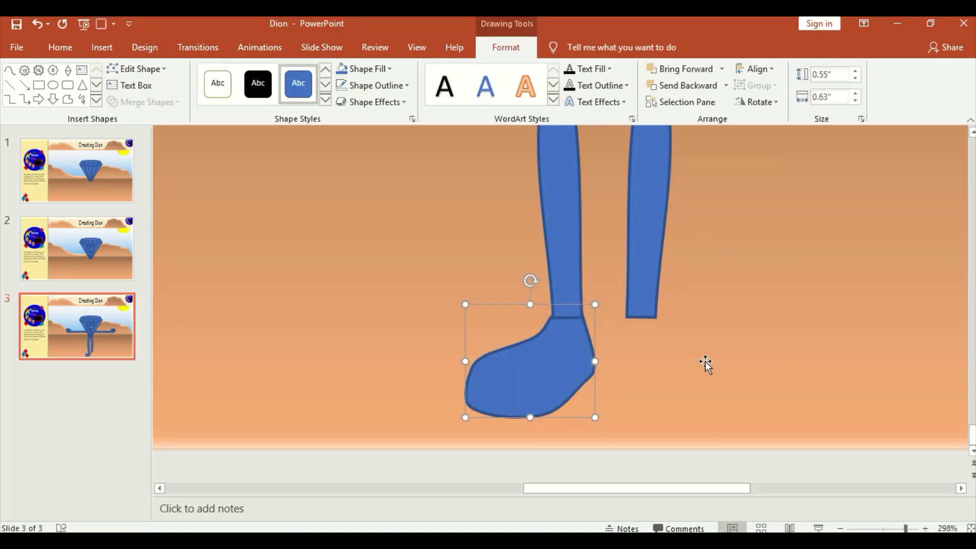
pyautogui.hotkey('ctrl', 'c')
pyautogui.hotkey('ctrl', 'v')
pyautogui.click(757, 101)
pyautogui.click(772, 175)
pyautogui.moveTo(552, 408); pyautogui.dragTo(668, 373)
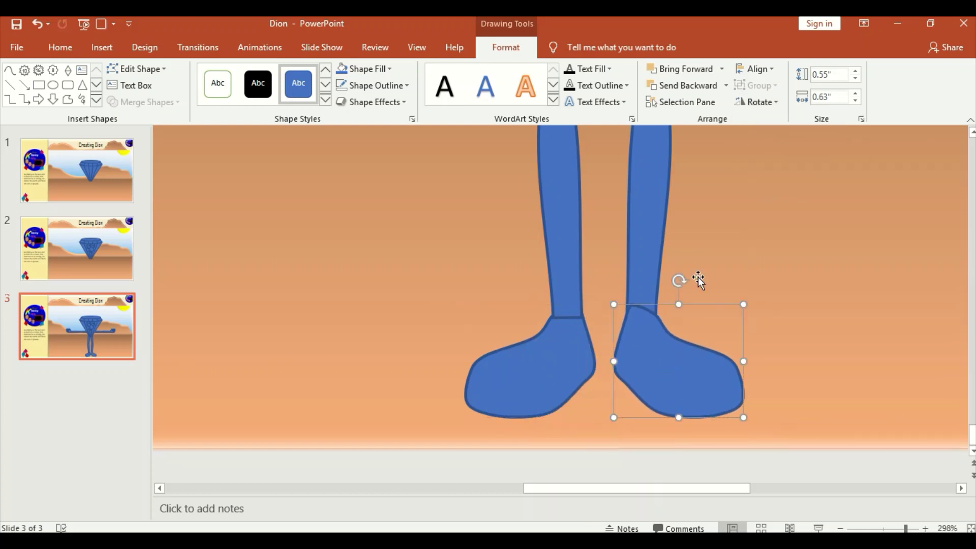
pyautogui.click(683, 85)
pyautogui.moveTo(905, 529); pyautogui.dragTo(880, 529)
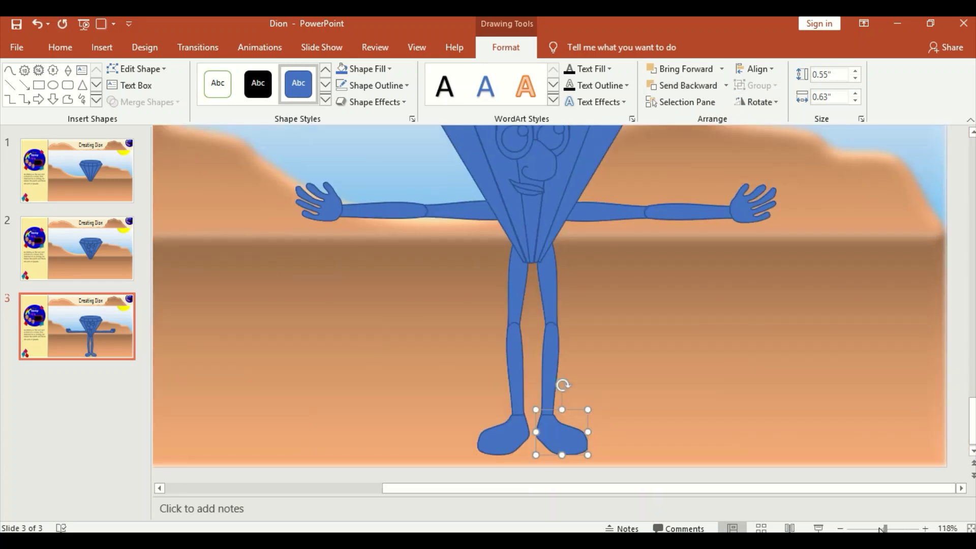
pyautogui.click(970, 528)
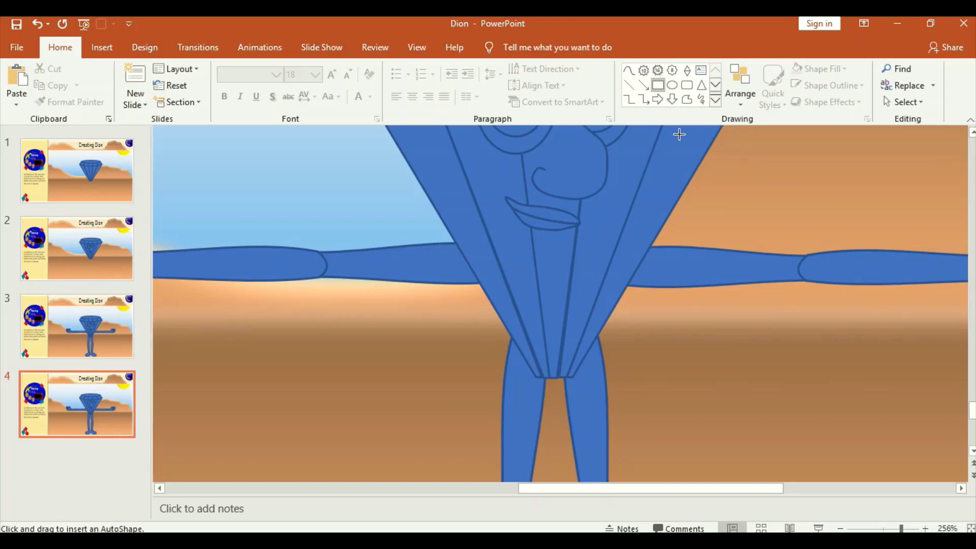
# Draw a torso rectangle, nudge the right arm up, and pull the bottom corners into a trapezoid
pyautogui.moveTo(457, 243); pyautogui.dragTo(651, 394)
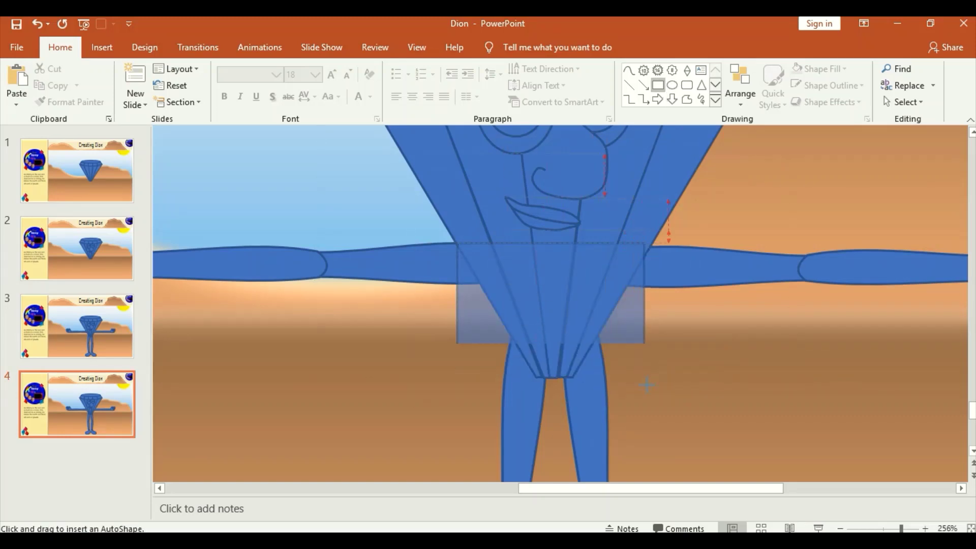
pyautogui.click(695, 283)
pyautogui.hotkey('ctrl', 'Up')
pyautogui.hotkey('ctrl', 'Up')
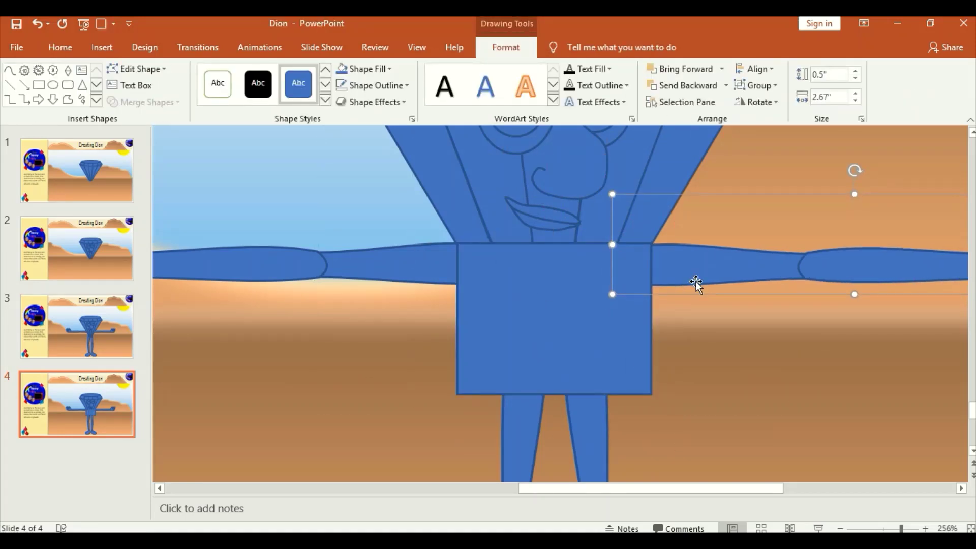
pyautogui.hotkey('ctrl', 'Up')
pyautogui.hotkey('ctrl', 'Up')
pyautogui.click(538, 268)
pyautogui.click(136, 68)
pyautogui.click(139, 97)
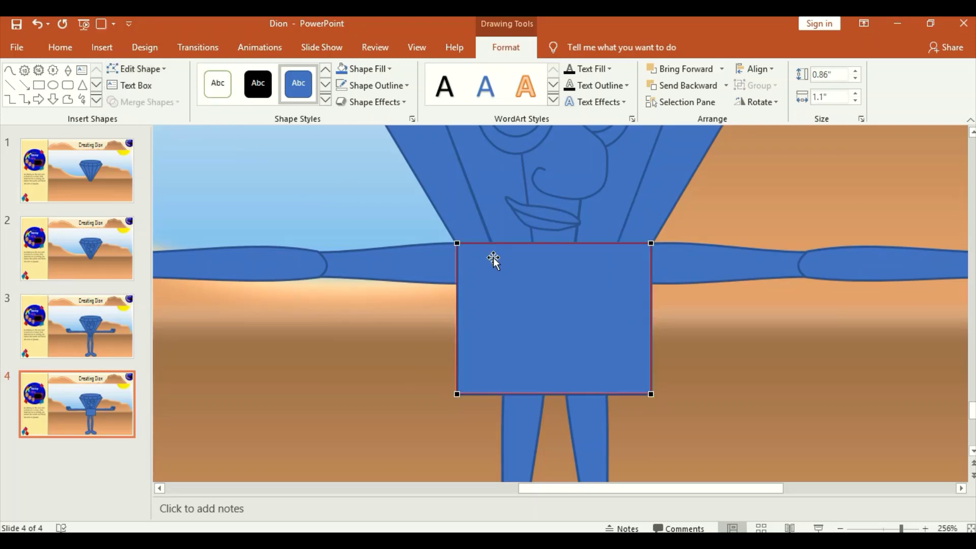
pyautogui.moveTo(621, 325); pyautogui.dragTo(606, 337)
pyautogui.moveTo(457, 394); pyautogui.dragTo(497, 337)
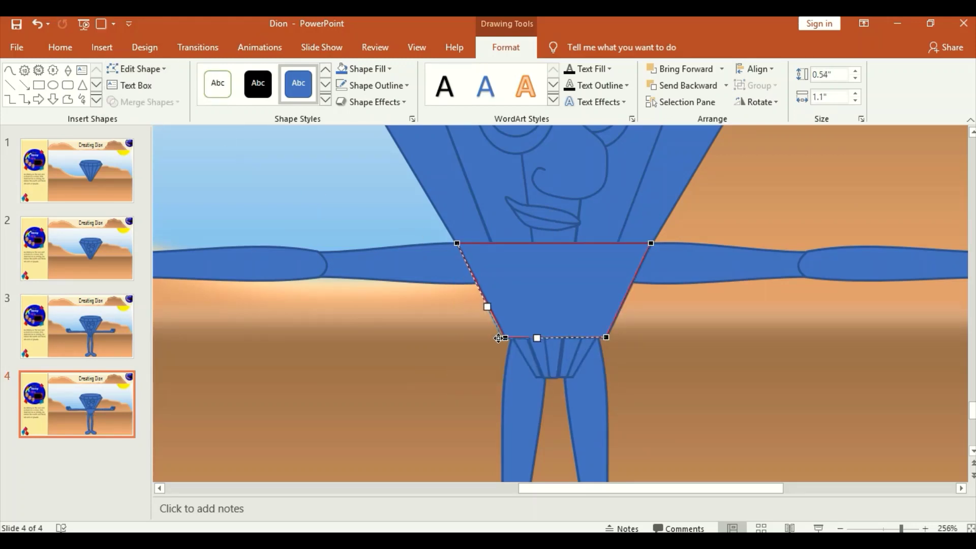
pyautogui.click(526, 352)
# Draw an oval across the trapezoid's top and union the two shapes
pyautogui.click(660, 94)
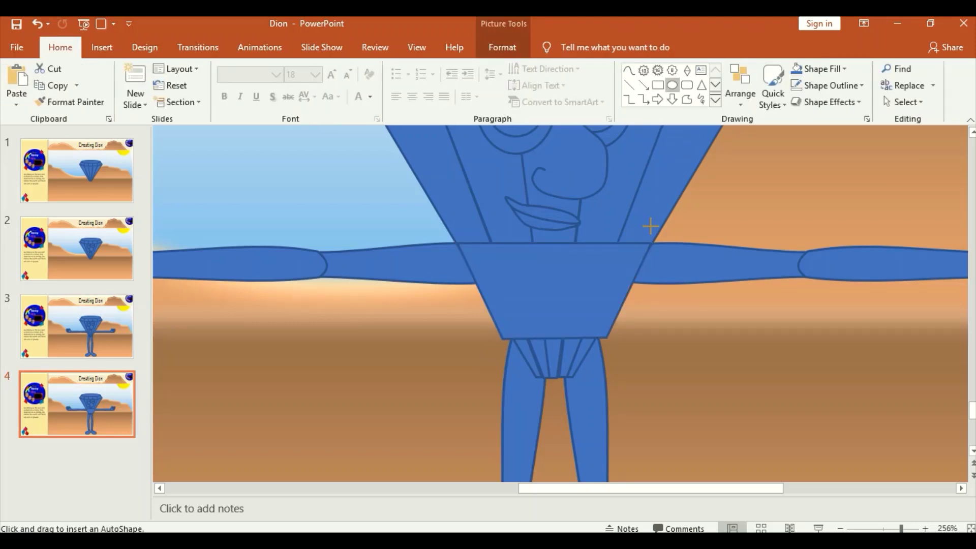
pyautogui.moveTo(653, 220); pyautogui.dragTo(508, 272)
pyautogui.hotkey('ctrl', 'z')
pyautogui.moveTo(457, 199); pyautogui.dragTo(650, 272)
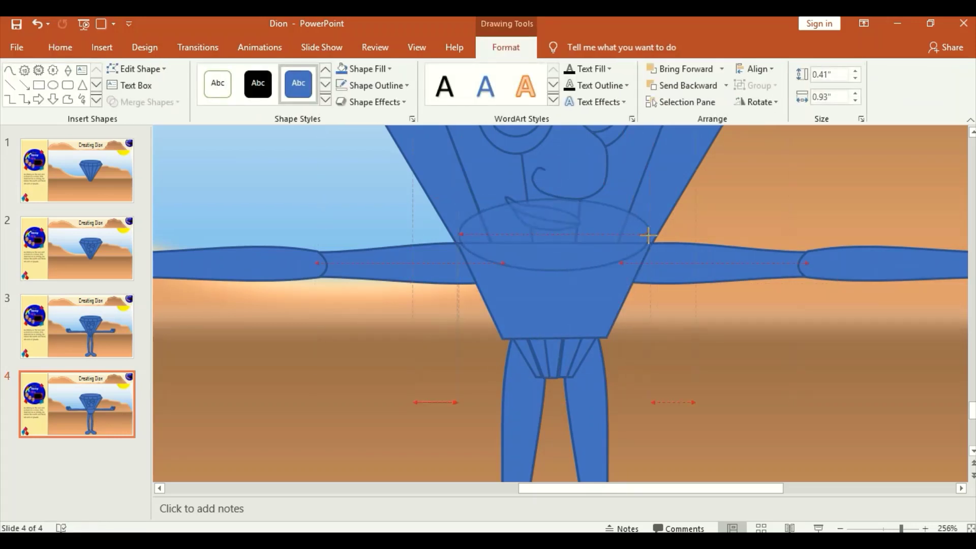
pyautogui.keyDown('shift'); pyautogui.click(579, 269); pyautogui.keyUp('shift')
pyautogui.click(173, 104)
pyautogui.click(160, 120)
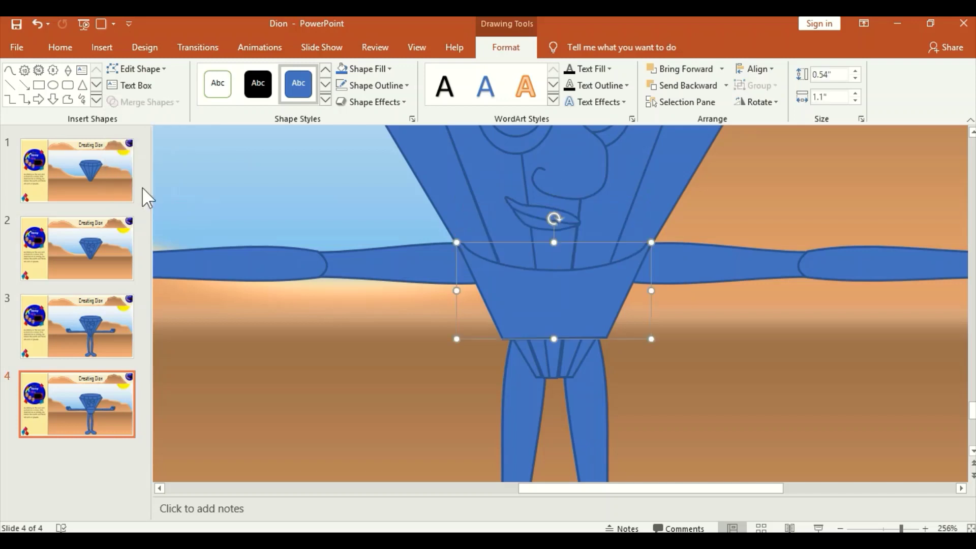
pyautogui.click(402, 238)
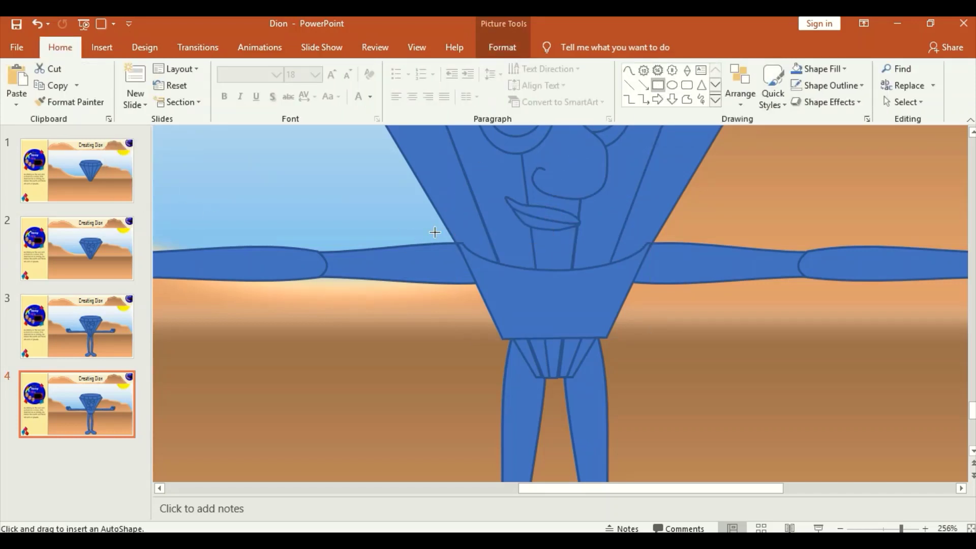
# Draw a sleeve rectangle over the left upper arm and taper its points to follow the arm
pyautogui.moveTo(317, 247); pyautogui.dragTo(486, 286)
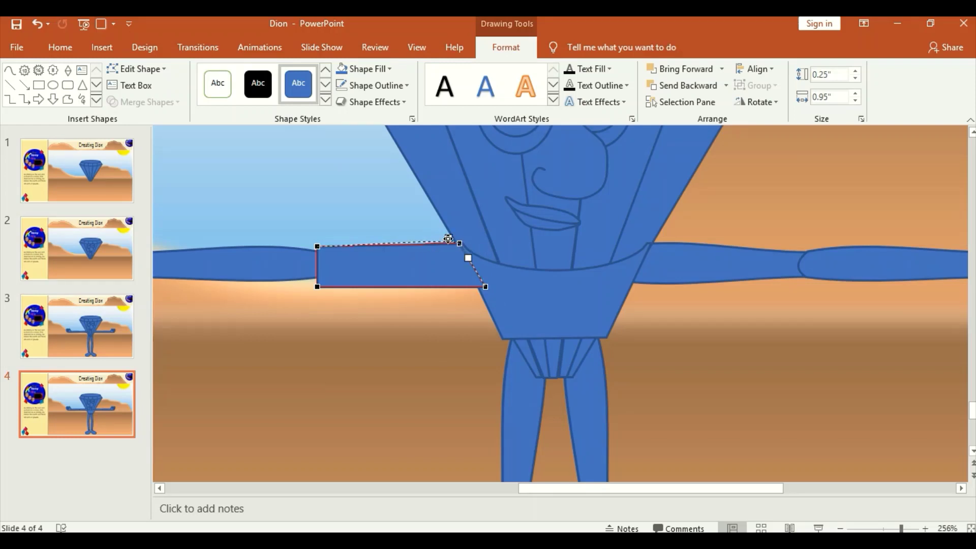
pyautogui.moveTo(486, 287); pyautogui.dragTo(480, 283)
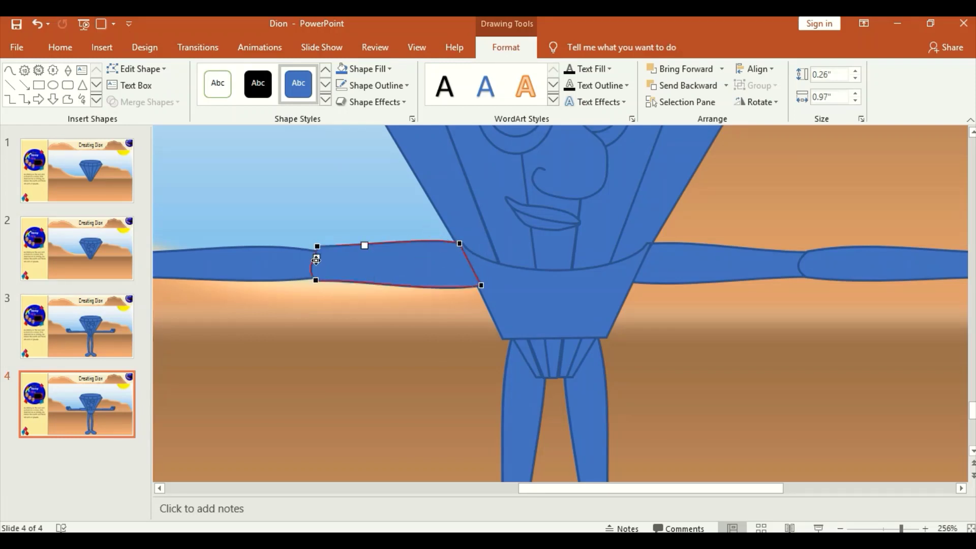
pyautogui.moveTo(571, 488); pyautogui.dragTo(500, 488)
pyautogui.click(38, 85)
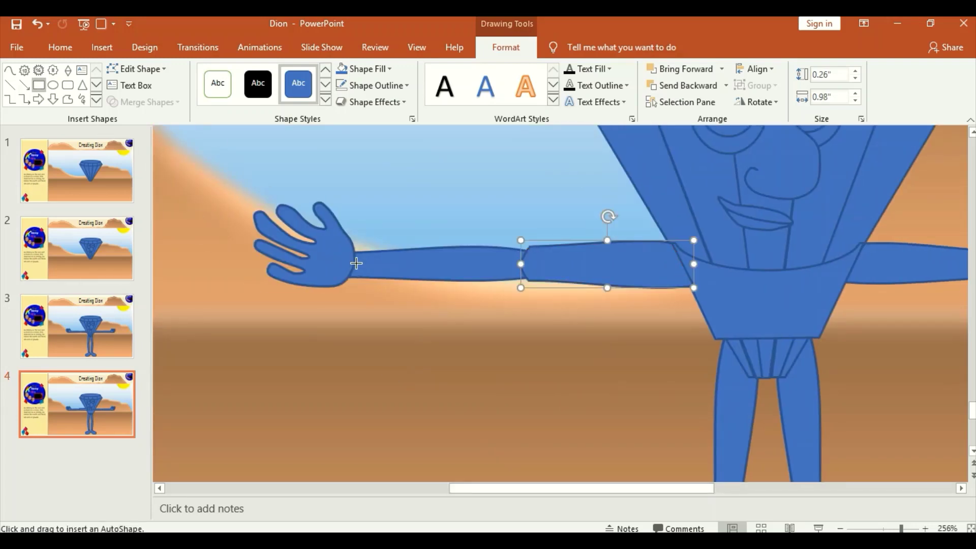
pyautogui.moveTo(356, 246); pyautogui.dragTo(531, 281)
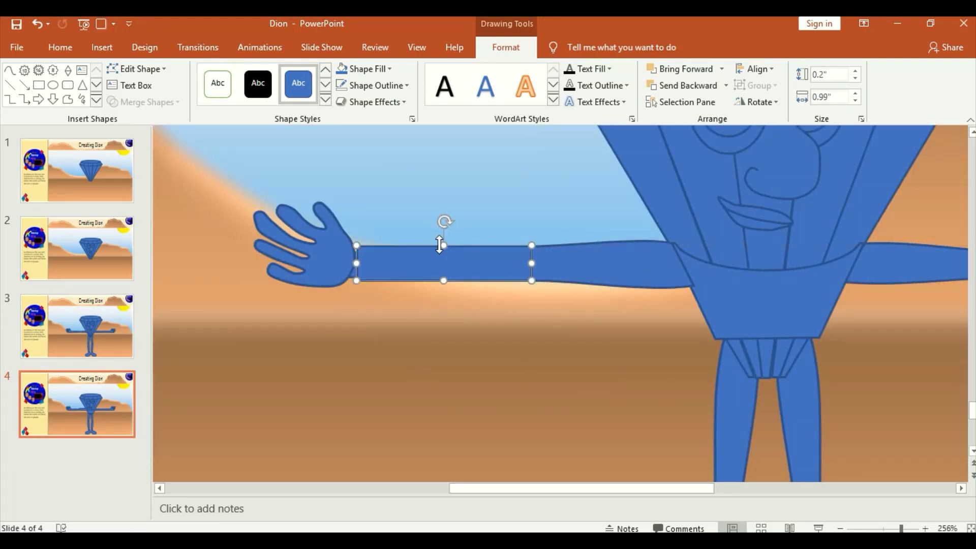
pyautogui.click(137, 68)
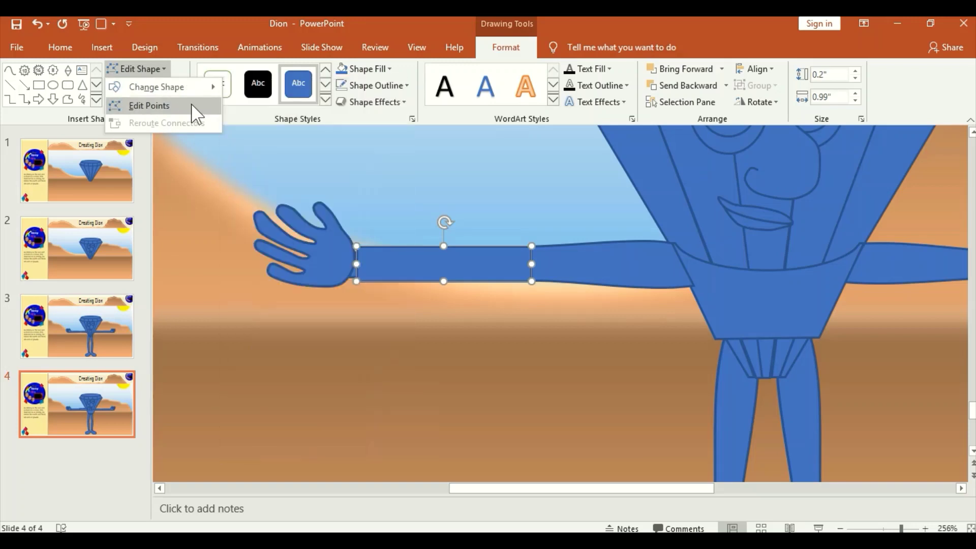
pyautogui.click(188, 103)
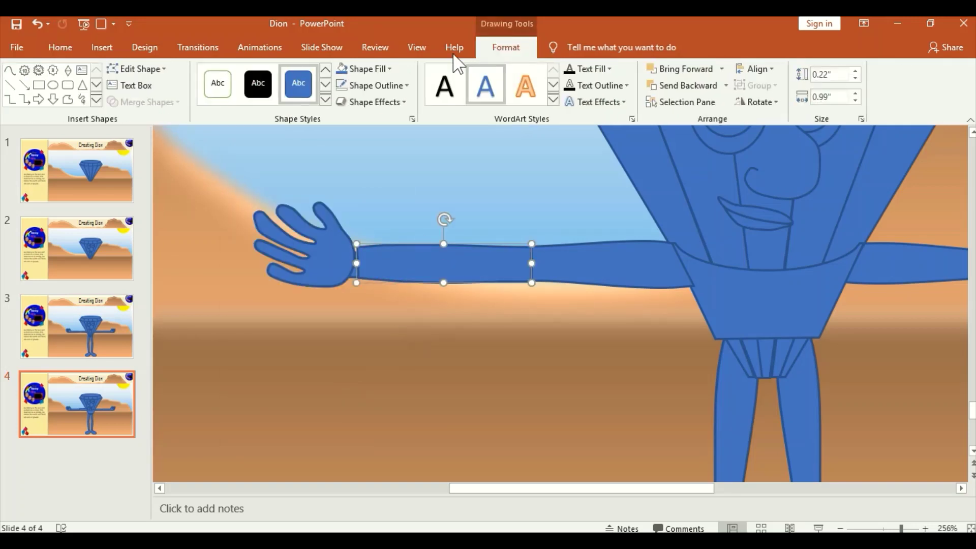
pyautogui.click(137, 69)
pyautogui.click(188, 103)
# Duplicate both left arm pieces and group the copies for the right arm
pyautogui.click(488, 281)
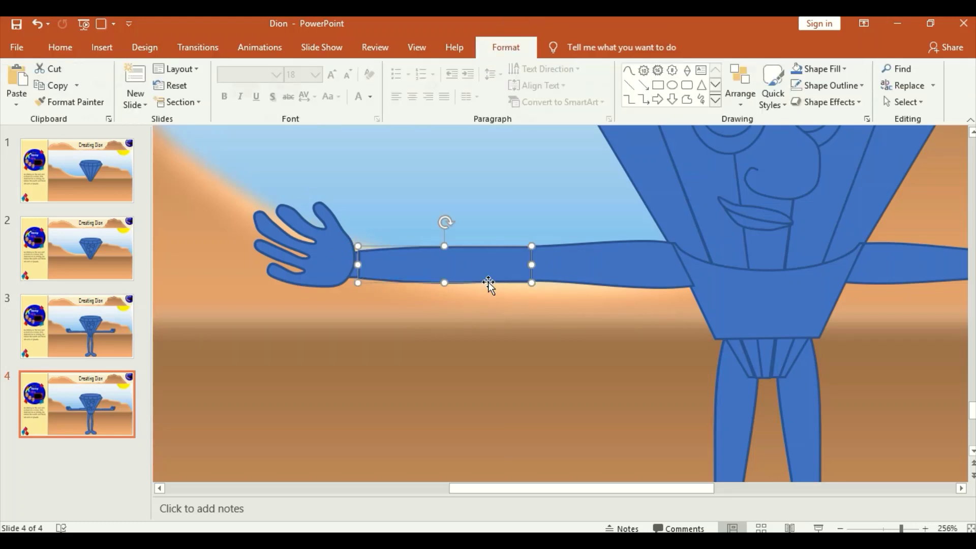
pyautogui.click(488, 282)
pyautogui.hotkey('ctrl', 'v')
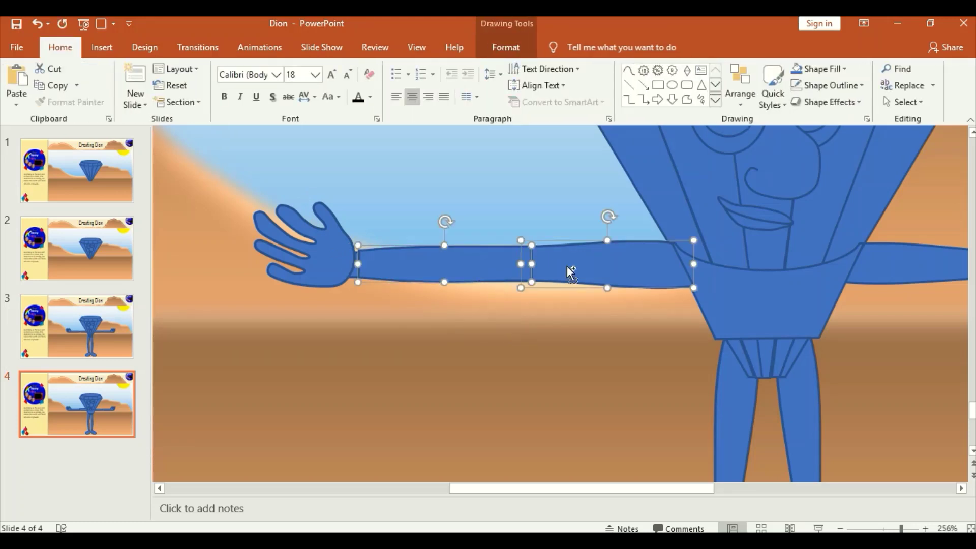
pyautogui.moveTo(632, 487); pyautogui.dragTo(672, 488)
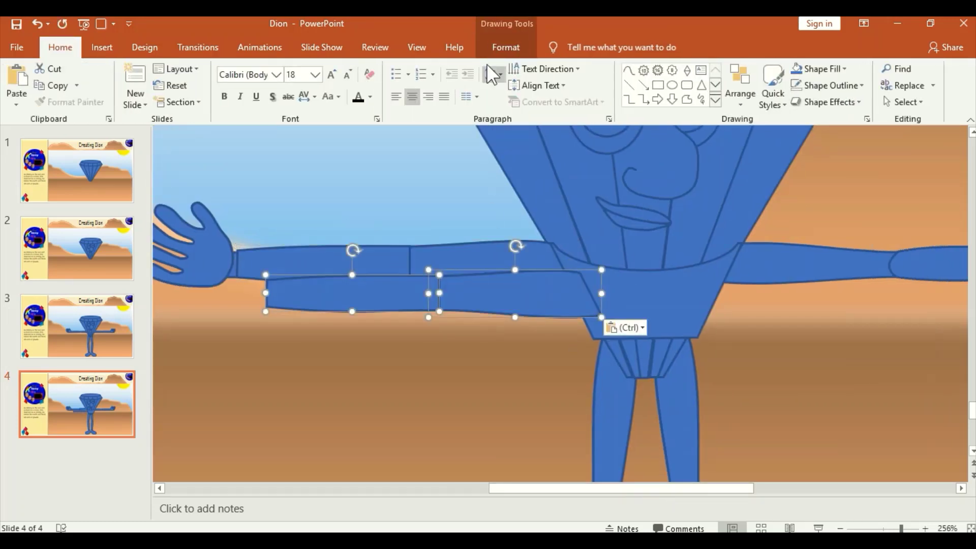
pyautogui.click(506, 46)
pyautogui.click(756, 85)
pyautogui.click(752, 133)
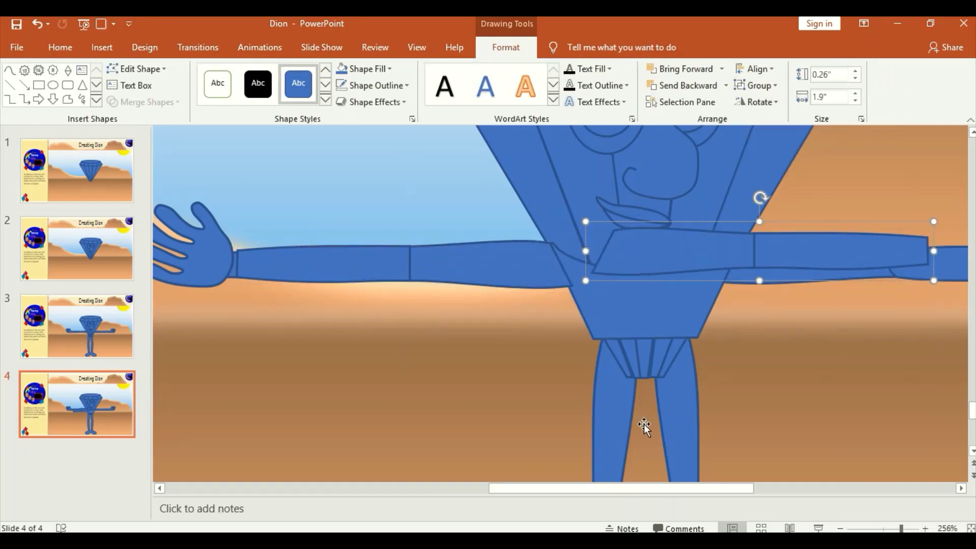
pyautogui.hscroll(3, 566, 326)
pyautogui.moveTo(615, 261); pyautogui.dragTo(609, 263)
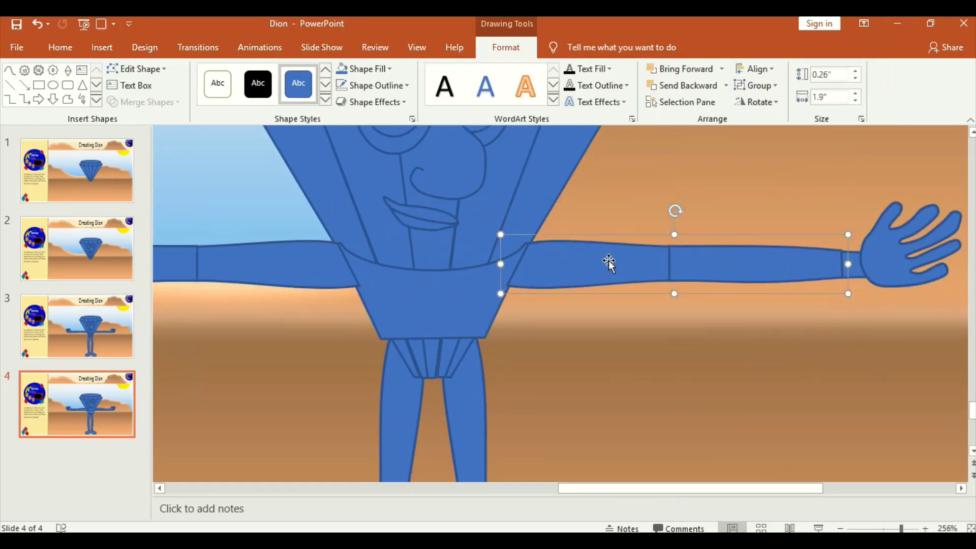
# Bring the waist in front of the arms and nudge the right arm pieces slightly left
pyautogui.click(513, 270)
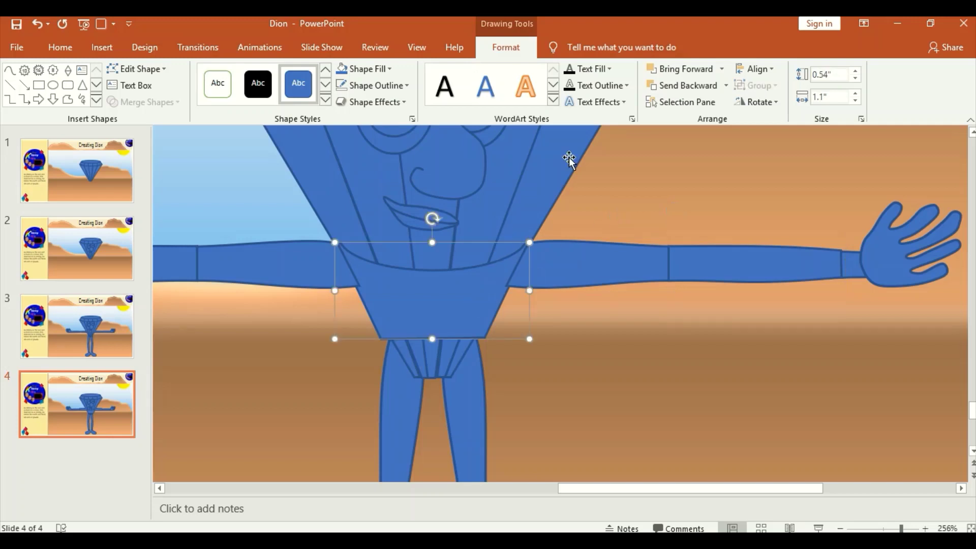
pyautogui.click(681, 69)
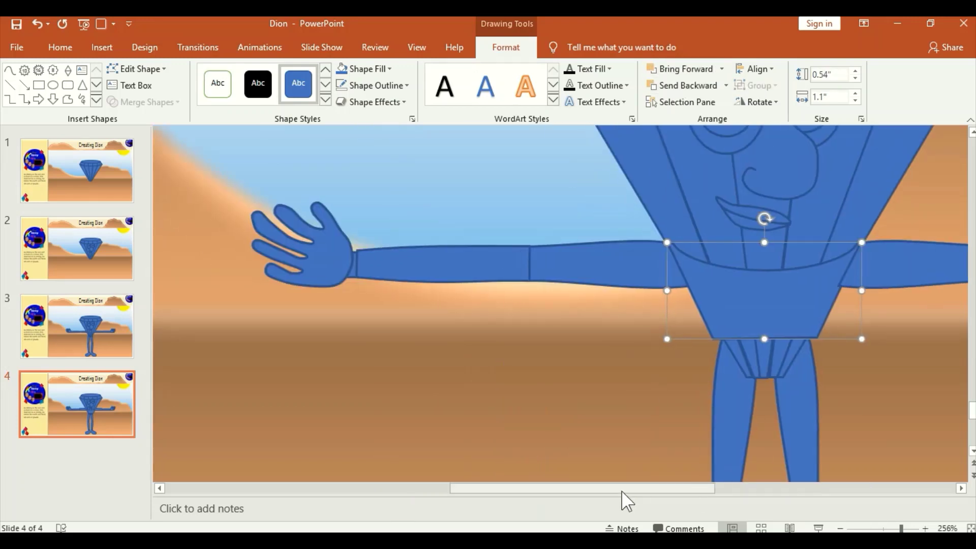
pyautogui.moveTo(692, 489); pyautogui.dragTo(661, 489)
pyautogui.click(951, 261)
pyautogui.hotkey('ctrl', 'Left')
pyautogui.hotkey('ctrl', 'Left')
pyautogui.hotkey('ctrl', 'Left')
pyautogui.hotkey('ctrl', 'Left')
pyautogui.hotkey('ctrl', 'Left')
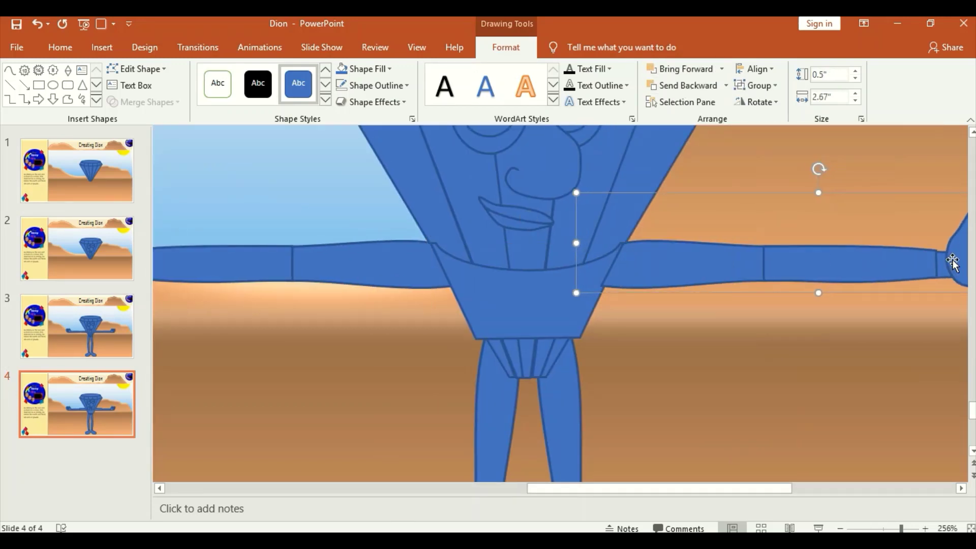
pyautogui.moveTo(737, 488)
pyautogui.mouseDown()
pyautogui.moveTo(616, 485)
pyautogui.moveTo(752, 488)
pyautogui.mouseUp()
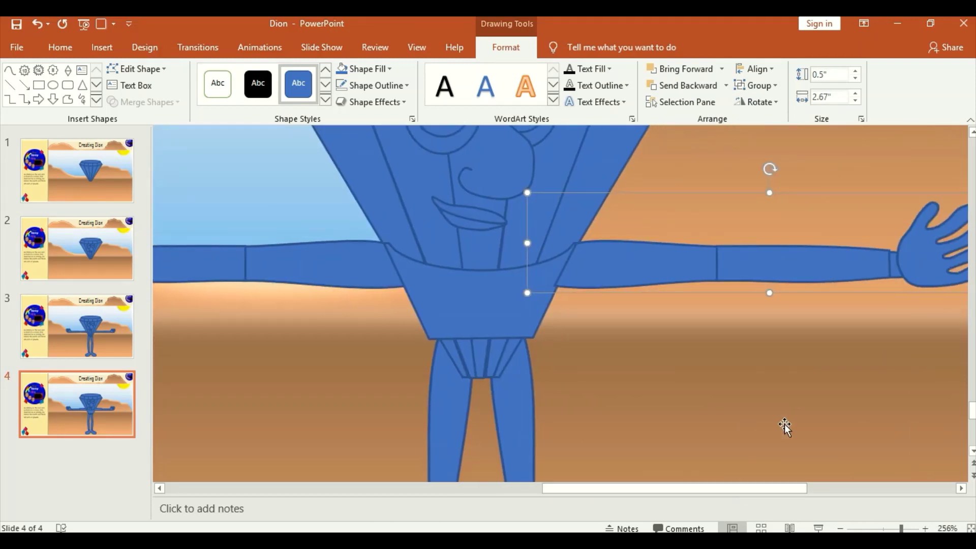
pyautogui.click(475, 294)
pyautogui.click(681, 69)
pyautogui.click(675, 351)
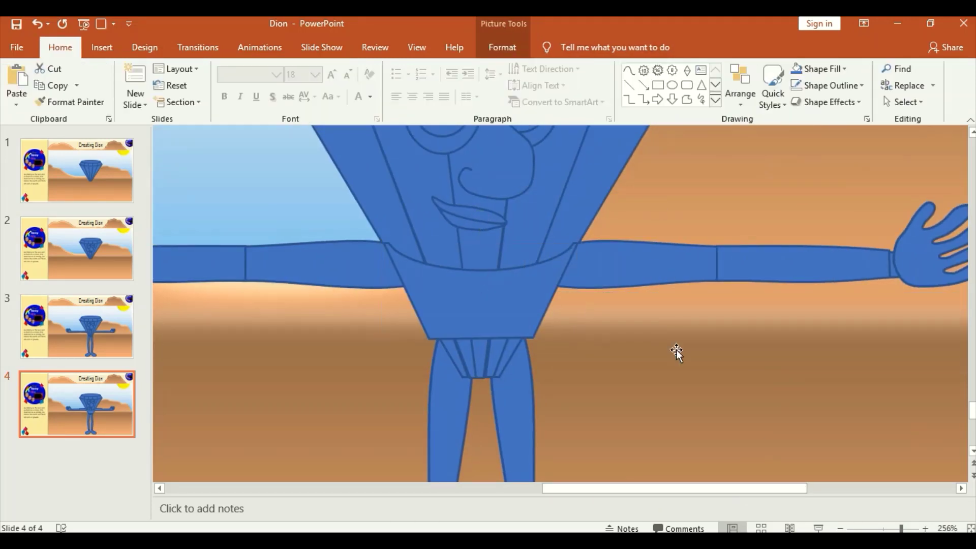
pyautogui.scroll(1, 708, 278)
pyautogui.click(709, 279)
pyautogui.moveTo(690, 488)
pyautogui.mouseDown()
pyautogui.moveTo(625, 488)
pyautogui.moveTo(701, 488)
pyautogui.mouseUp()
# Draw a narrow button strip down the middle of the waist
pyautogui.scroll(-1, 661, 417)
pyautogui.click(609, 300)
pyautogui.keyDown('ctrl'); pyautogui.scroll(3, 610, 300); pyautogui.keyUp('ctrl')
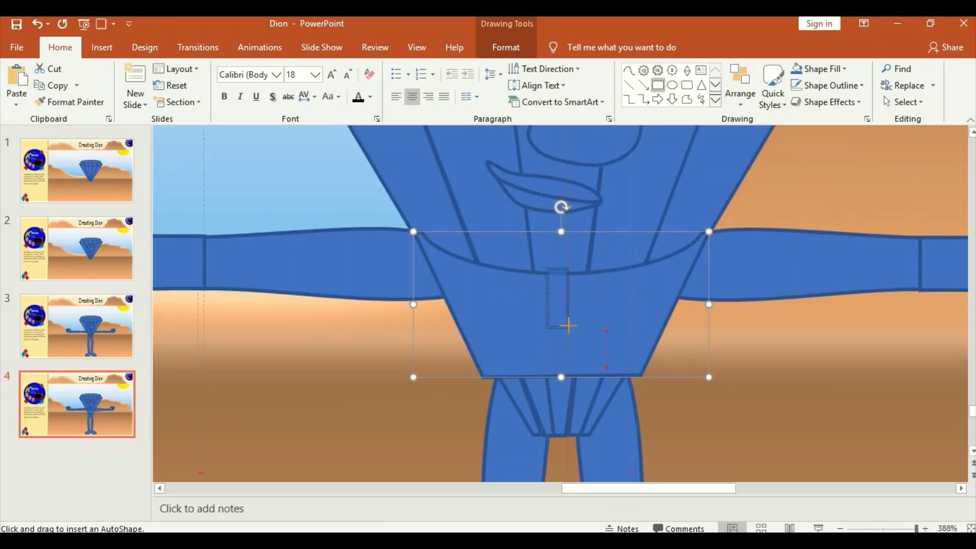
pyautogui.moveTo(568, 325); pyautogui.dragTo(568, 327)
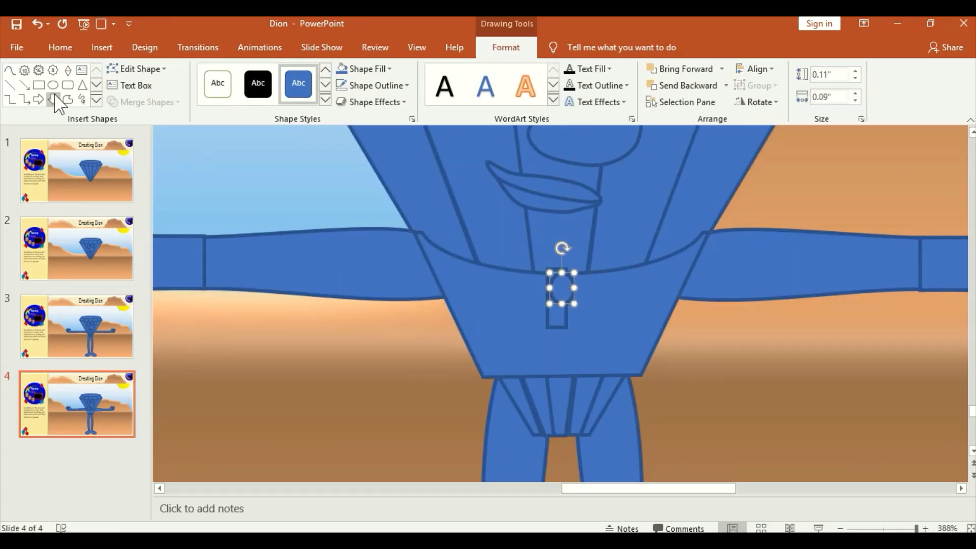
# Add a flapped pocket right of the button strip and a small pocket on its left
pyautogui.moveTo(598, 278); pyautogui.dragTo(640, 320)
pyautogui.click(39, 85)
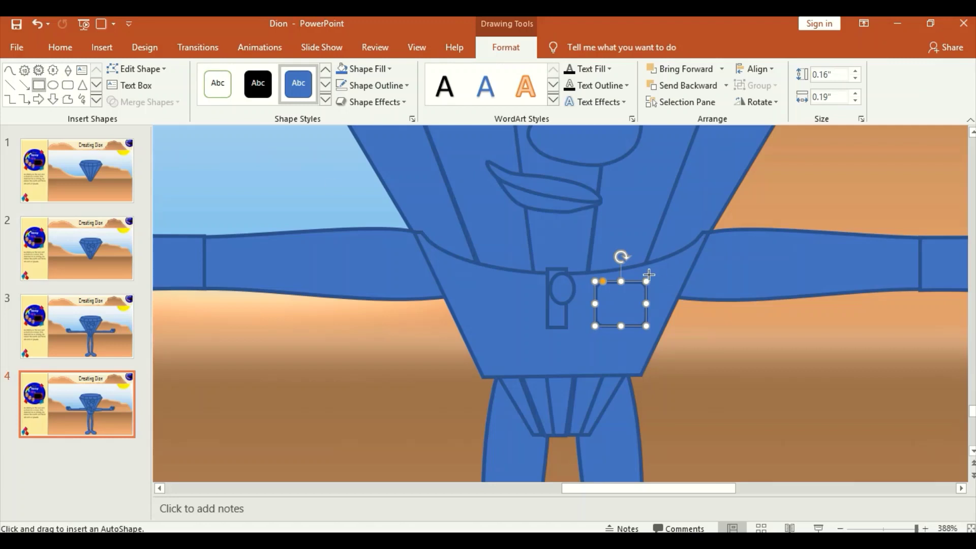
pyautogui.moveTo(589, 274)
pyautogui.mouseDown()
pyautogui.moveTo(650, 289)
pyautogui.moveTo(619, 312)
pyautogui.mouseUp()
pyautogui.keyDown('shift'); pyautogui.click(619, 303); pyautogui.keyUp('shift')
pyautogui.click(38, 84)
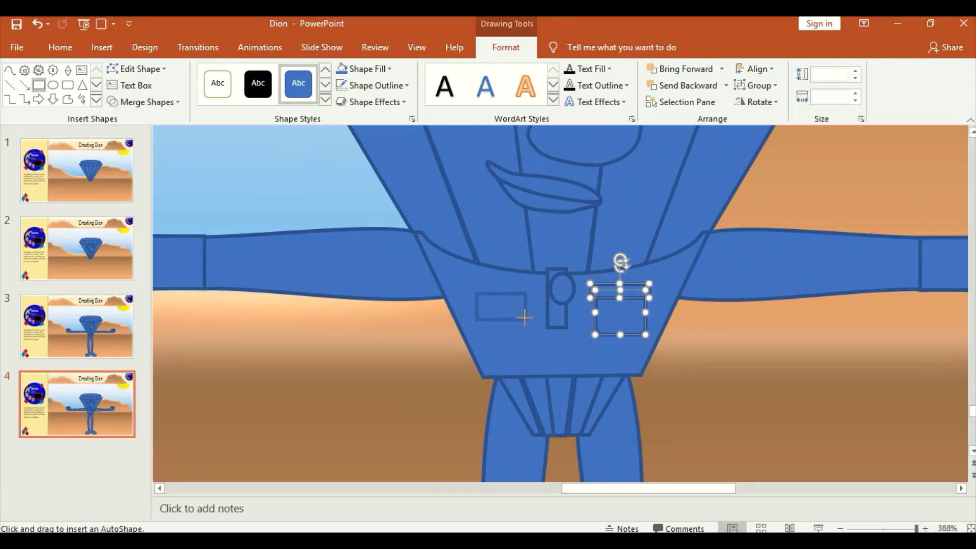
pyautogui.moveTo(524, 318); pyautogui.dragTo(519, 313)
# Draw a long belt band across the waist
pyautogui.moveTo(479, 368); pyautogui.dragTo(632, 385)
pyautogui.click(679, 384)
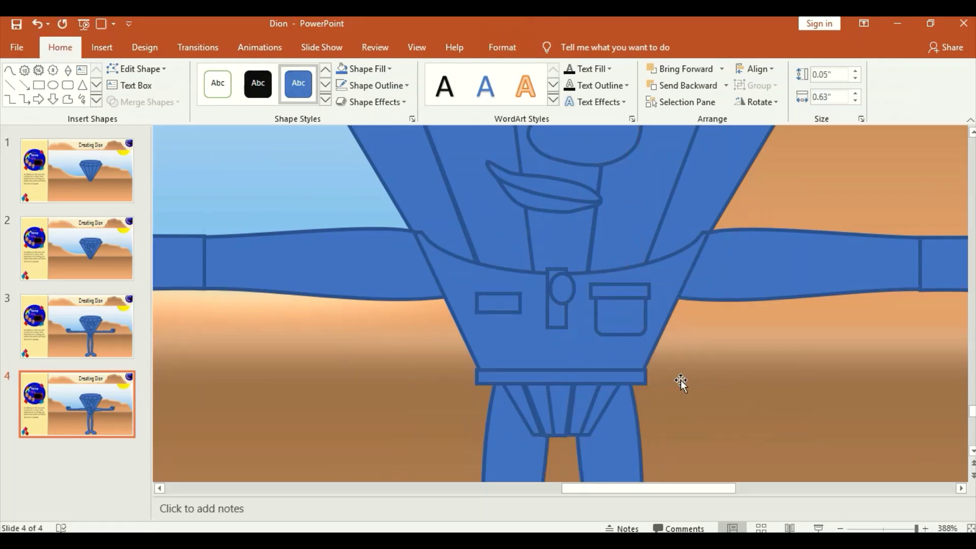
pyautogui.hscroll(-5, 547, 463)
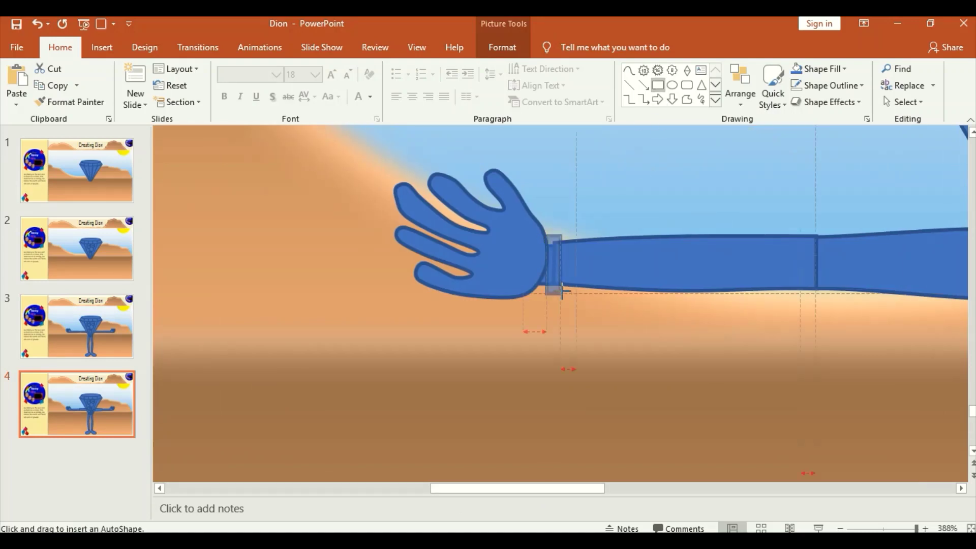
# Draw cuffs at the left and right wrists
pyautogui.moveTo(561, 290); pyautogui.dragTo(561, 289)
pyautogui.moveTo(569, 486); pyautogui.dragTo(766, 488)
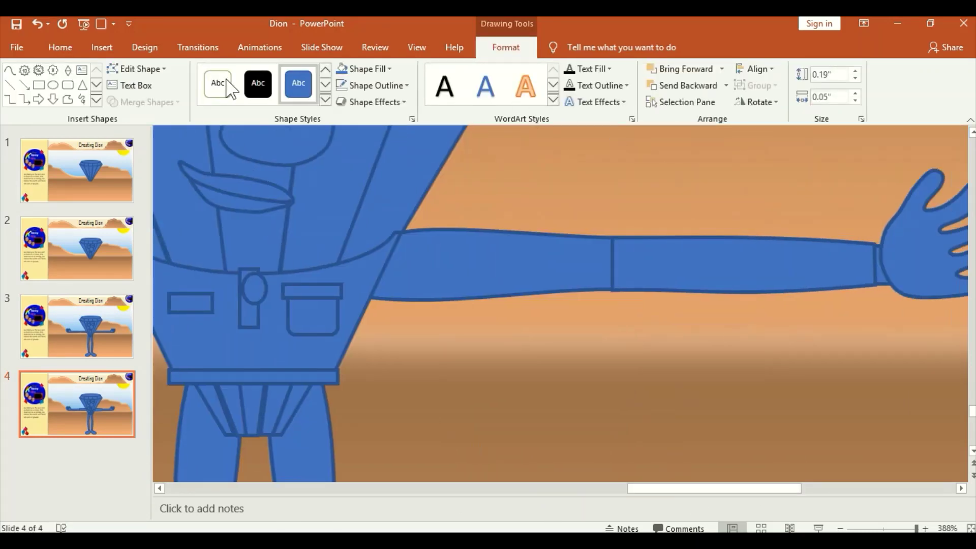
pyautogui.moveTo(883, 287); pyautogui.dragTo(885, 290)
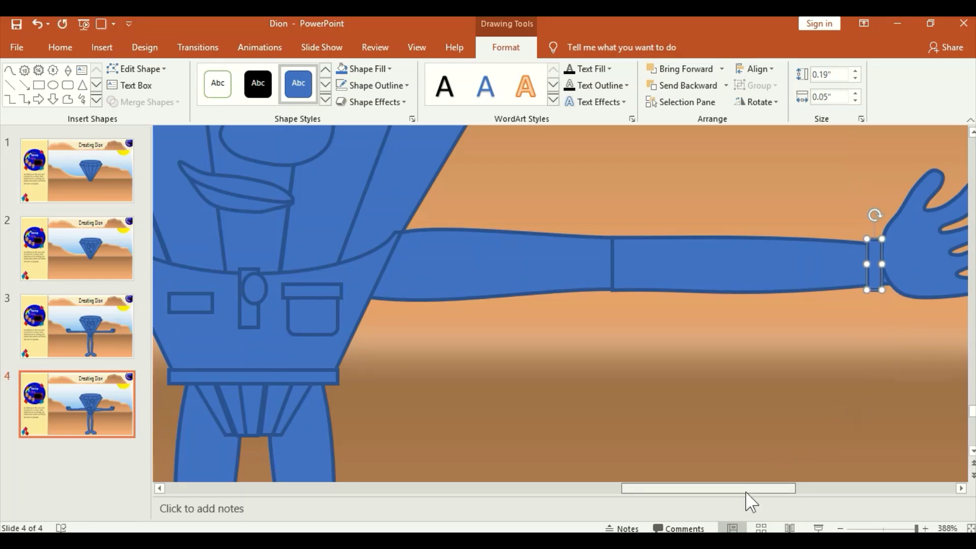
pyautogui.moveTo(745, 489); pyautogui.dragTo(659, 489)
pyautogui.scroll(-5, 889, 431)
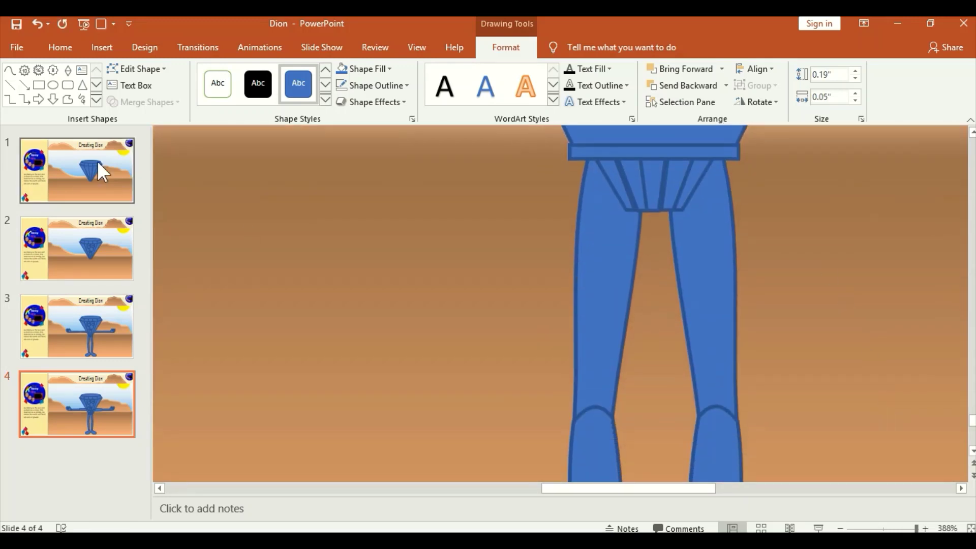
# Add a hip piece behind the belt with its bottom middle pulled up between the legs
pyautogui.moveTo(574, 144); pyautogui.dragTo(734, 215)
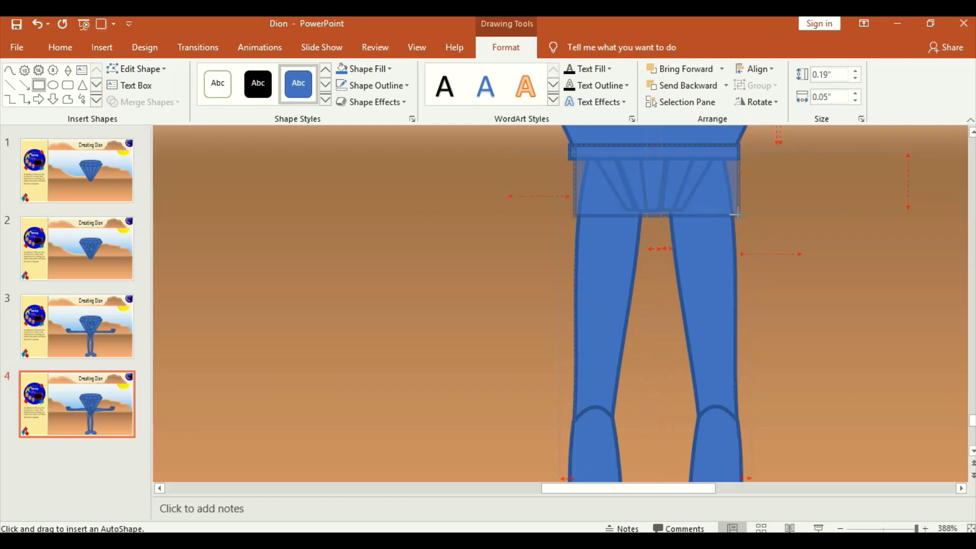
pyautogui.click(707, 83)
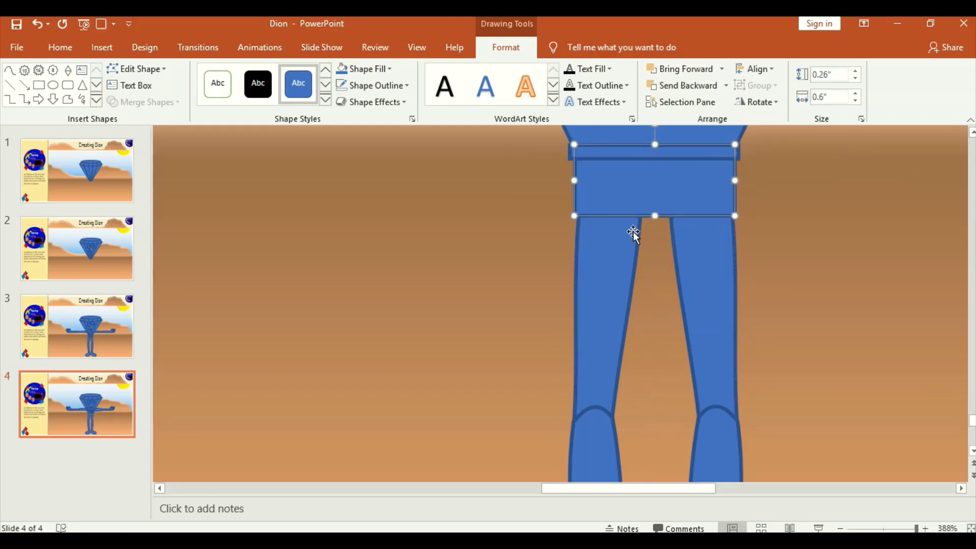
pyautogui.scroll(-1, 776, 231)
pyautogui.click(510, 50)
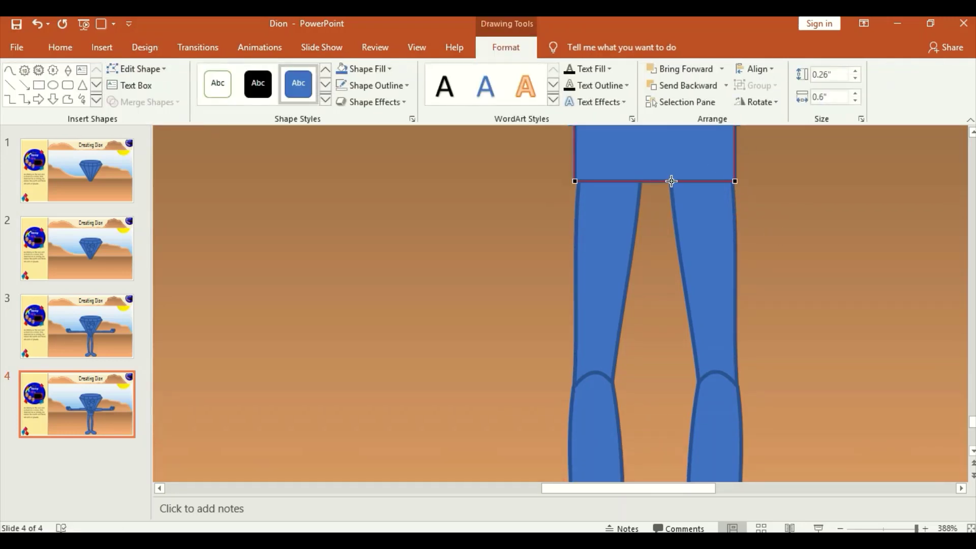
pyautogui.click(136, 69)
pyautogui.click(144, 102)
pyautogui.click(136, 69)
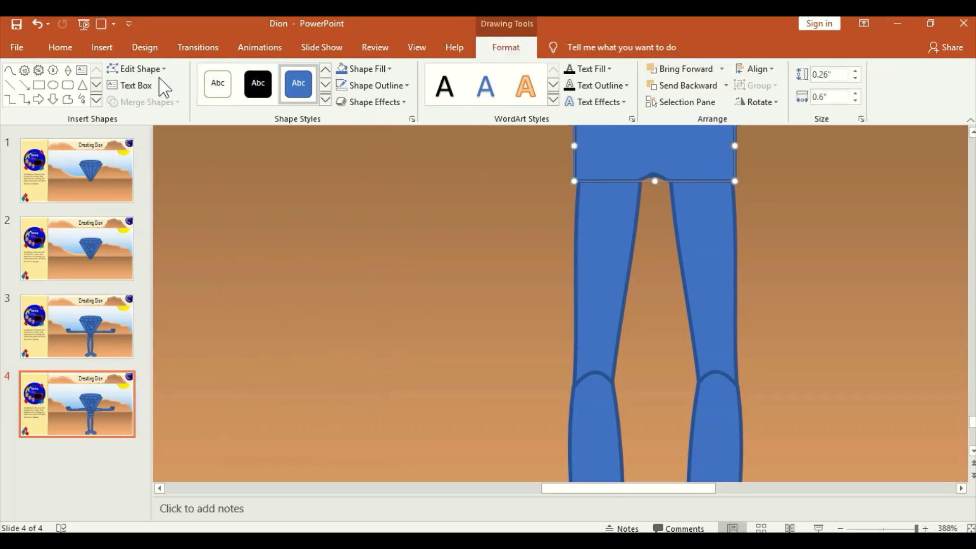
pyautogui.click(144, 103)
pyautogui.click(655, 183)
# Draw a tapered, outward-curved trouser leg over the right thigh behind the waist
pyautogui.click(658, 85)
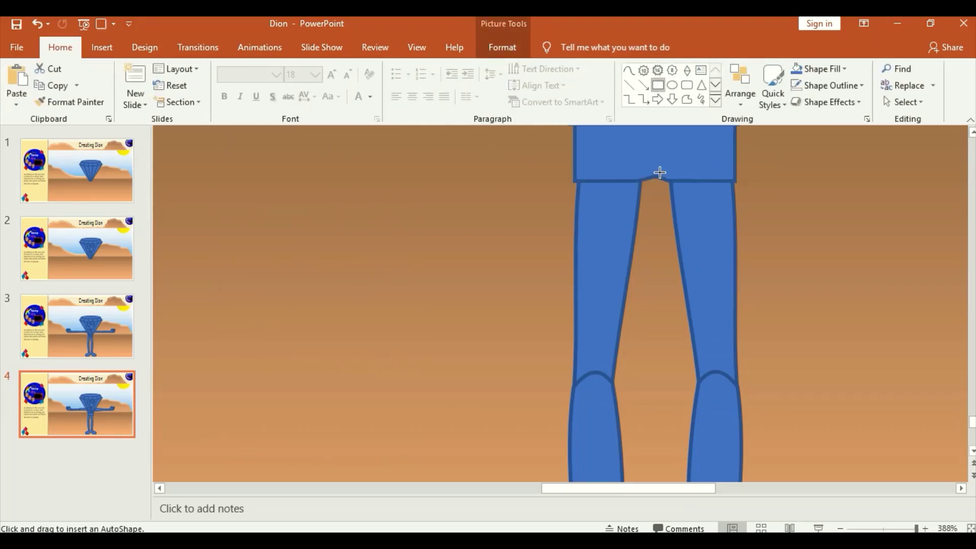
pyautogui.moveTo(663, 166); pyautogui.dragTo(737, 397)
pyautogui.click(136, 68)
pyautogui.click(144, 103)
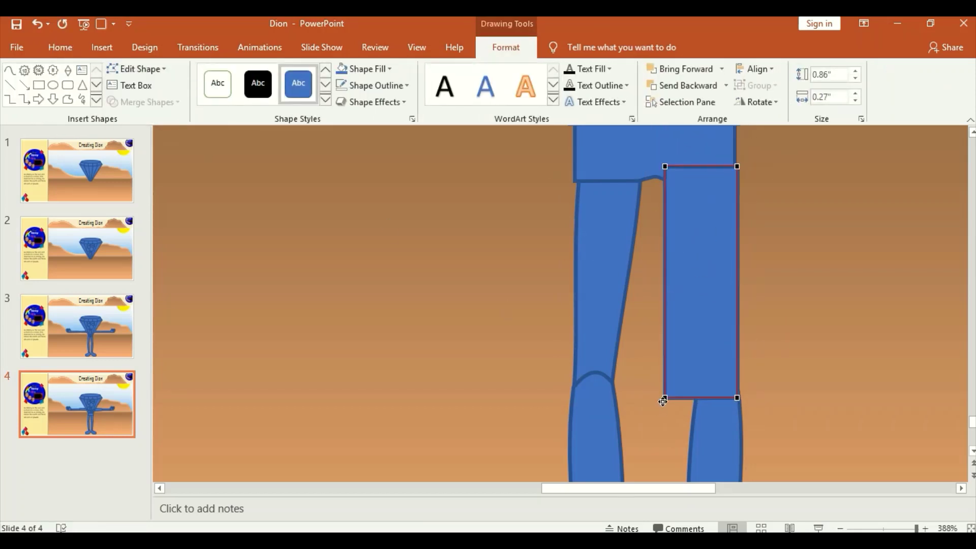
pyautogui.moveTo(664, 397); pyautogui.dragTo(739, 387)
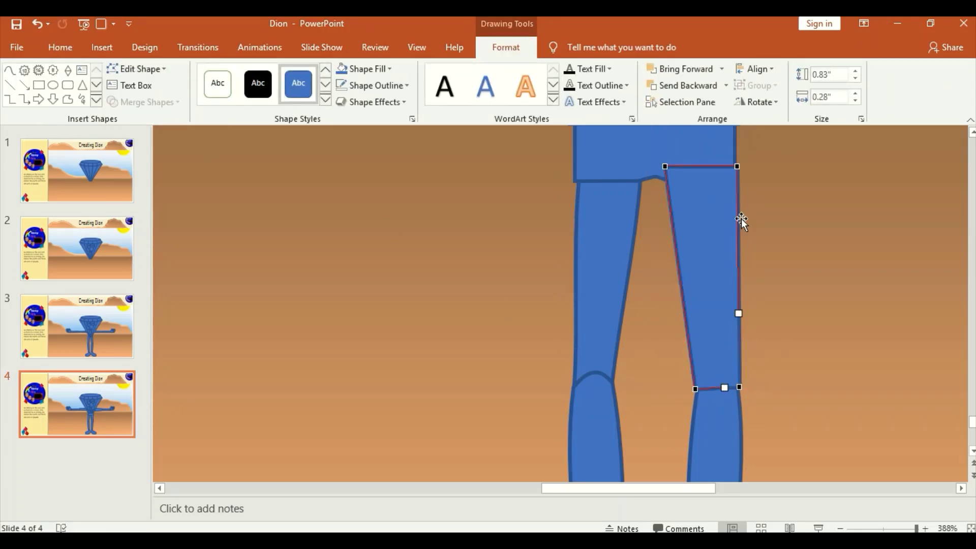
pyautogui.moveTo(743, 244); pyautogui.dragTo(750, 244)
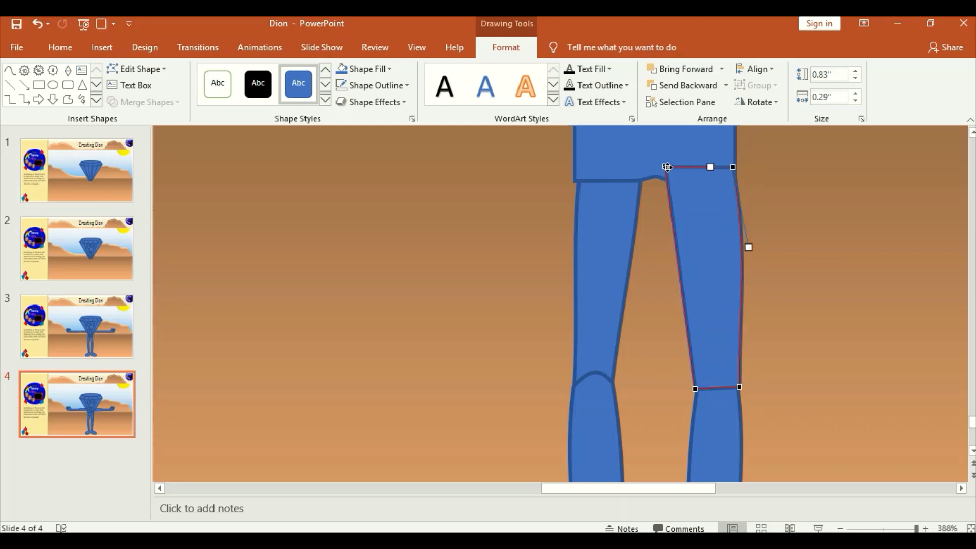
pyautogui.click(684, 233)
pyautogui.click(684, 83)
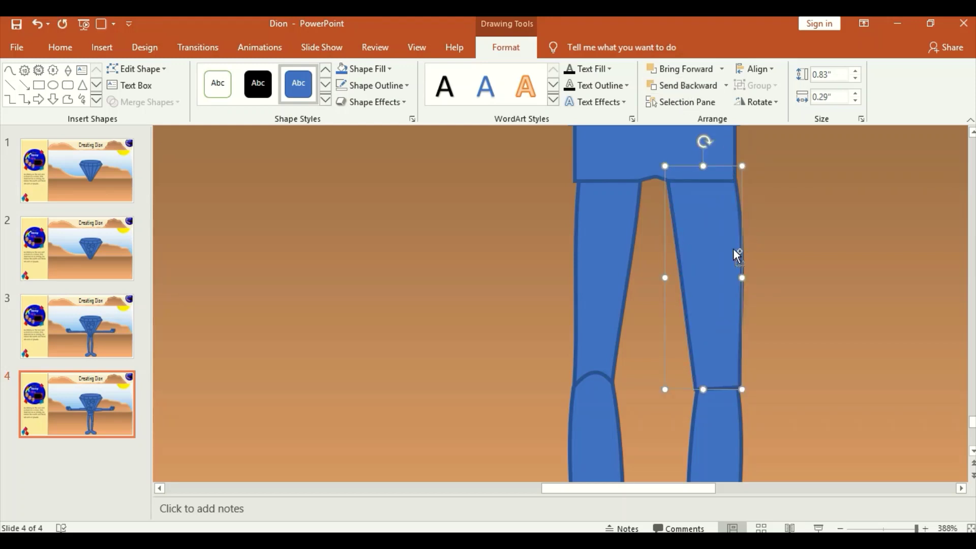
# Mirror a copy of the trouser leg onto the left thigh, behind the waist
pyautogui.hotkey('ctrl', 'c')
pyautogui.hotkey('ctrl', 'v')
pyautogui.click(756, 102)
pyautogui.click(773, 172)
pyautogui.moveTo(755, 262); pyautogui.dragTo(614, 220)
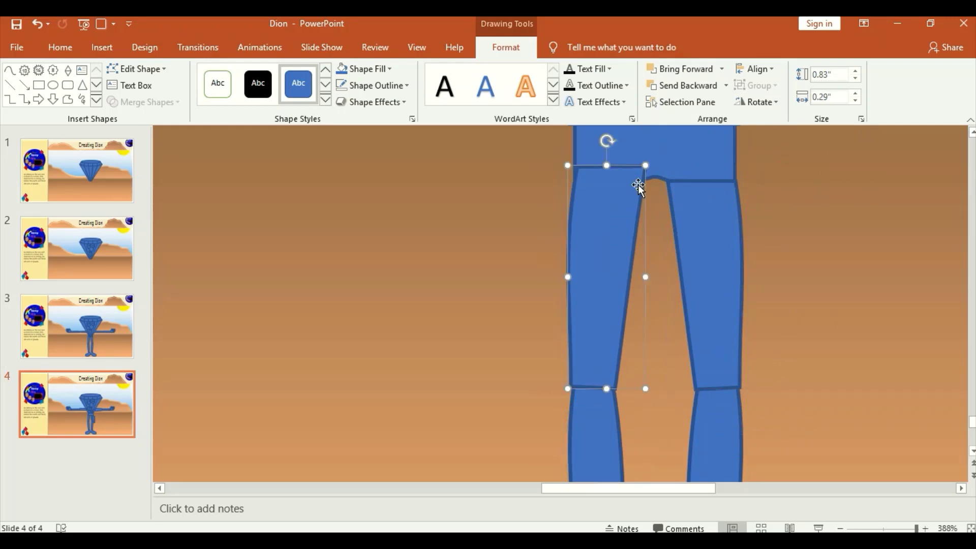
pyautogui.click(680, 84)
pyautogui.click(785, 178)
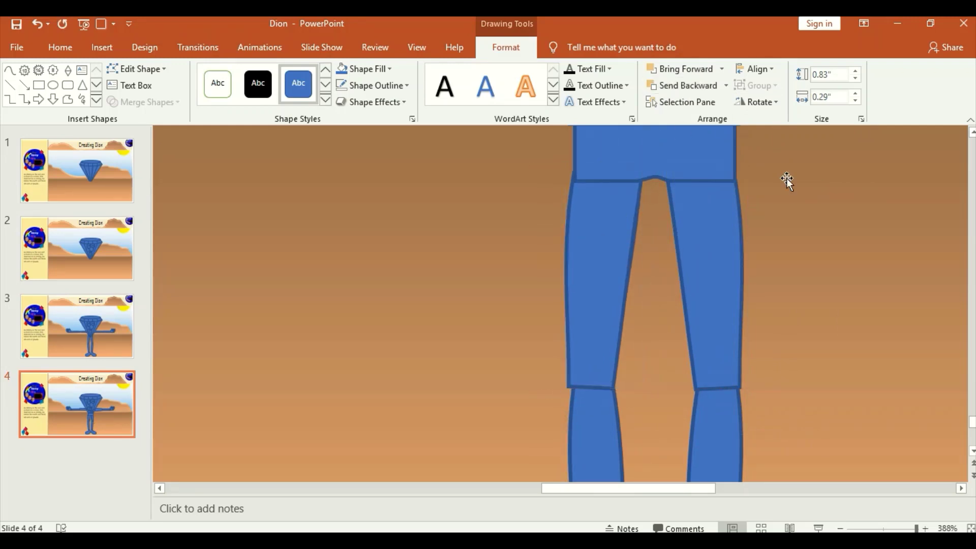
pyautogui.scroll(-5, 786, 180)
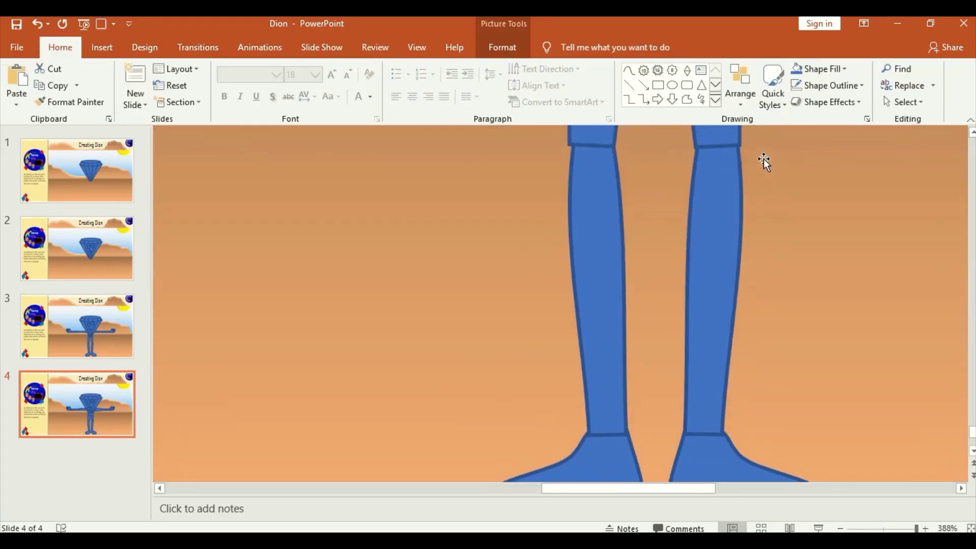
# Draw a lower-leg piece over the left shin, stretched to the ankle and curved to the leg
pyautogui.click(658, 84)
pyautogui.moveTo(568, 144); pyautogui.dragTo(617, 356)
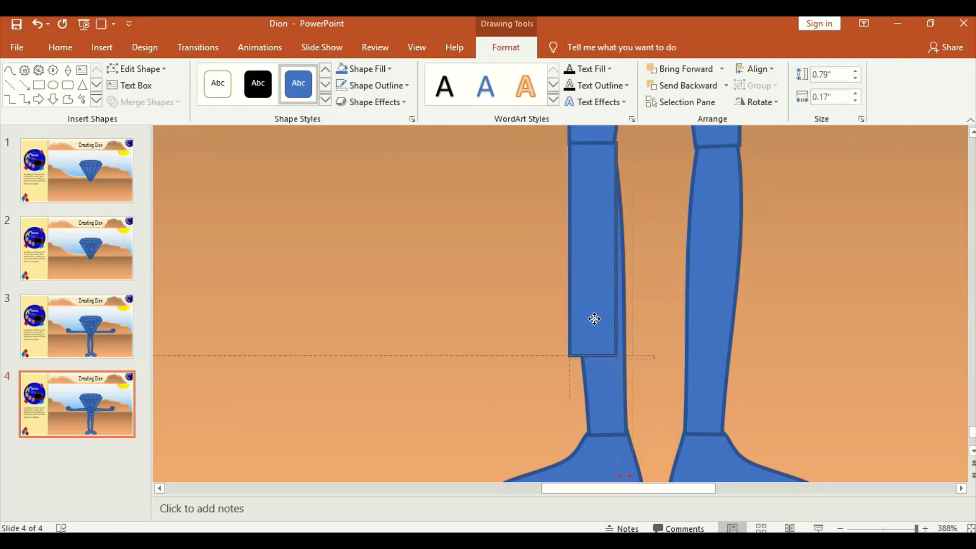
pyautogui.moveTo(617, 249); pyautogui.dragTo(613, 248)
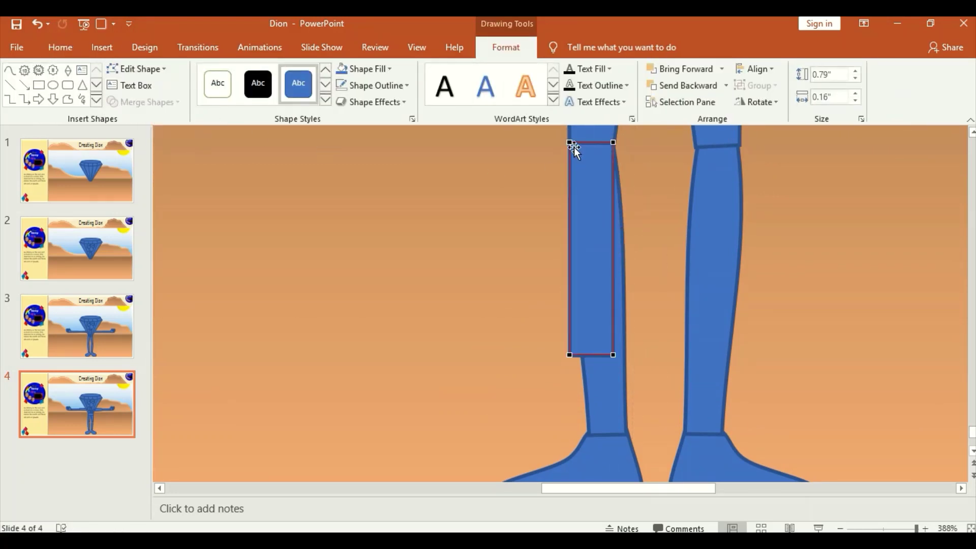
pyautogui.moveTo(613, 355); pyautogui.dragTo(633, 423)
pyautogui.moveTo(569, 355); pyautogui.dragTo(585, 423)
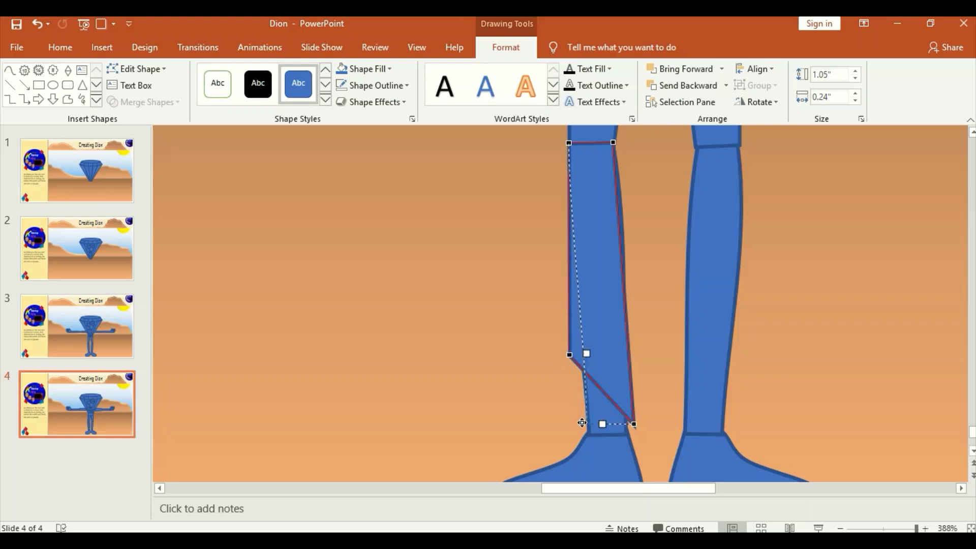
pyautogui.moveTo(635, 235); pyautogui.dragTo(636, 235)
pyautogui.moveTo(569, 213); pyautogui.dragTo(558, 218)
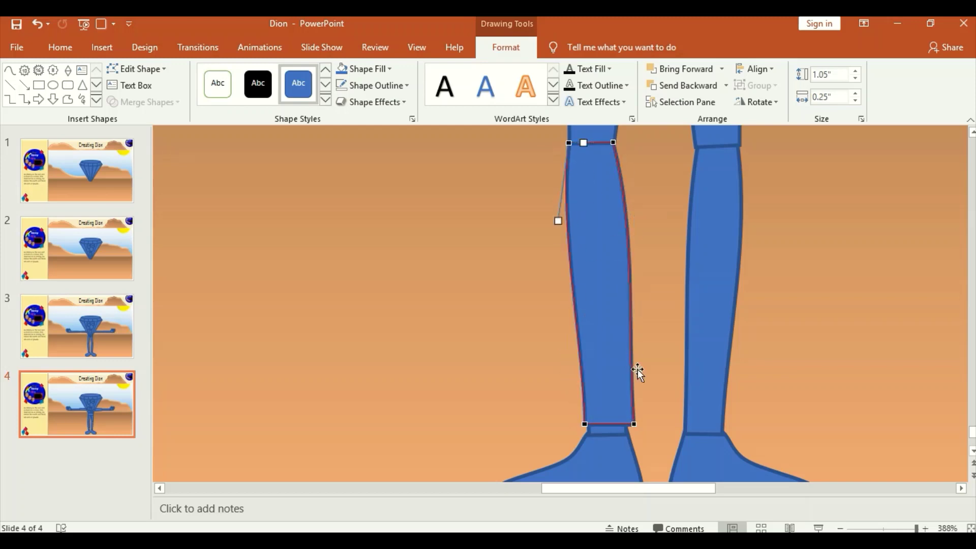
pyautogui.click(556, 417)
# Copy the lower-leg piece onto the right lower leg
pyautogui.click(616, 264)
pyautogui.hotkey('ctrl', 'c')
pyautogui.hotkey('ctrl', 'v')
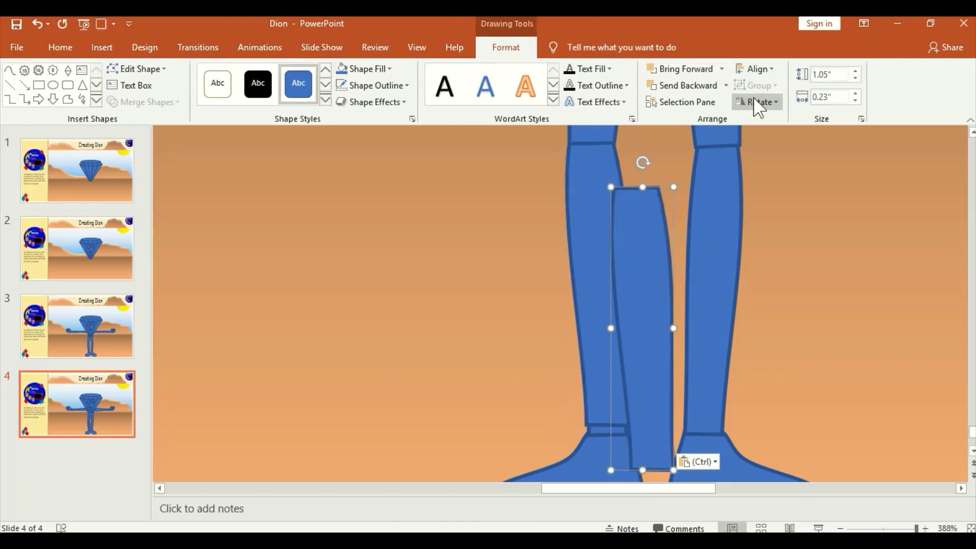
pyautogui.moveTo(637, 285); pyautogui.dragTo(725, 222)
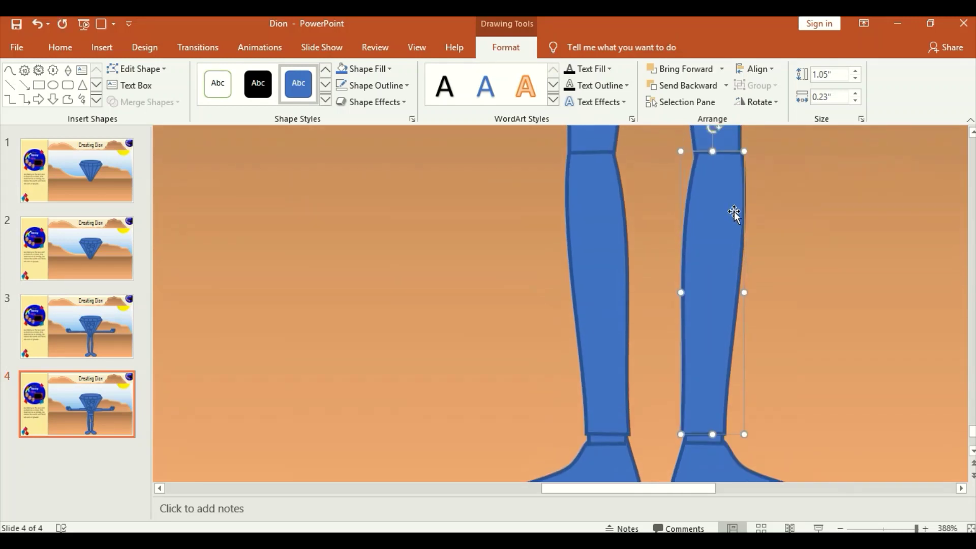
pyautogui.click(724, 197)
pyautogui.scroll(-3, 764, 175)
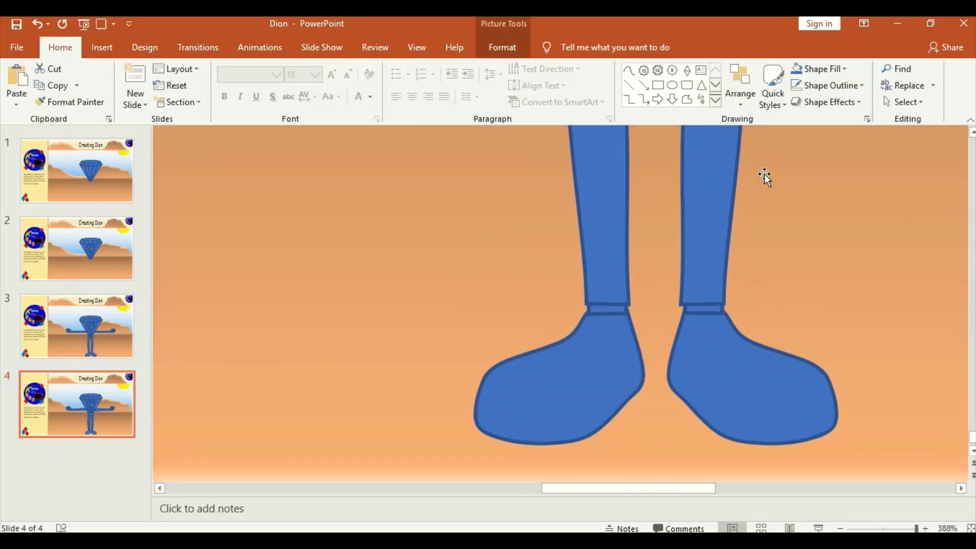
# Trace a boot outline around the left foot with the Freeform tool and adjust its points
pyautogui.click(628, 69)
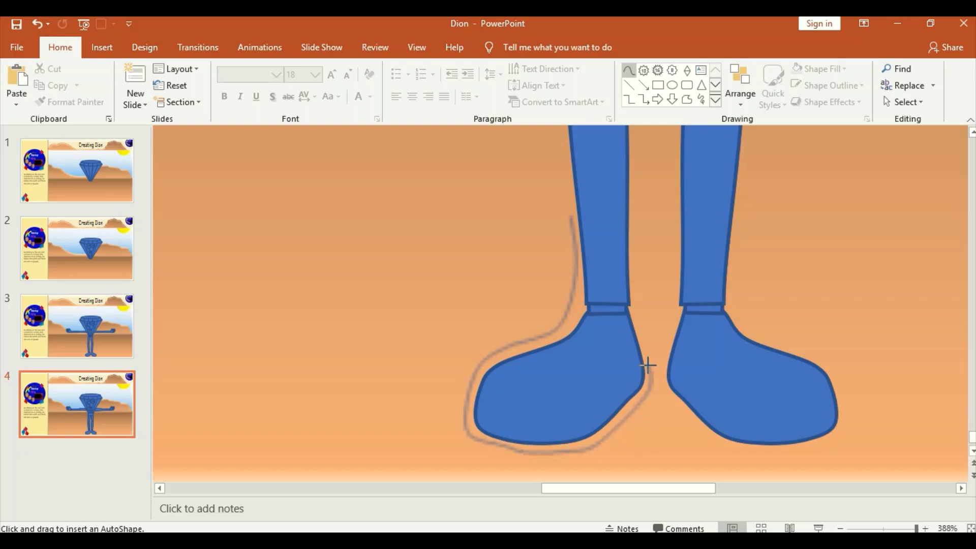
pyautogui.doubleClick(590, 222)
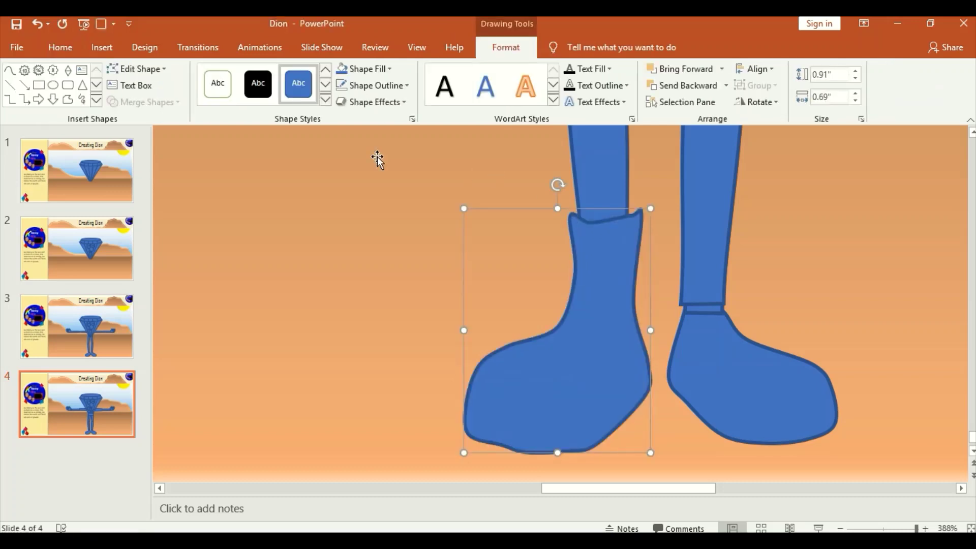
pyautogui.click(136, 69)
pyautogui.click(133, 97)
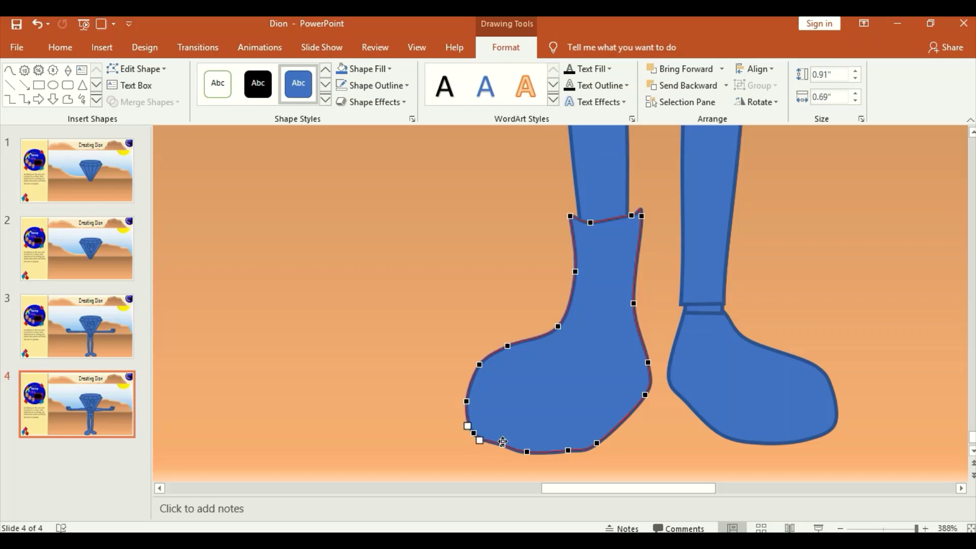
pyautogui.click(621, 463)
# Add a sole, a thin side strap and a small round buckle to the left boot
pyautogui.click(628, 69)
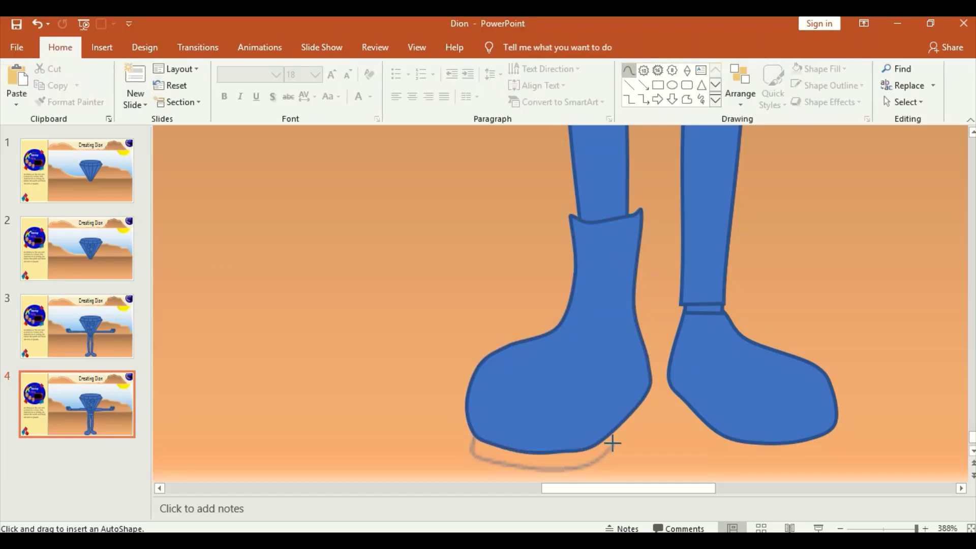
pyautogui.moveTo(634, 368); pyautogui.dragTo(472, 386)
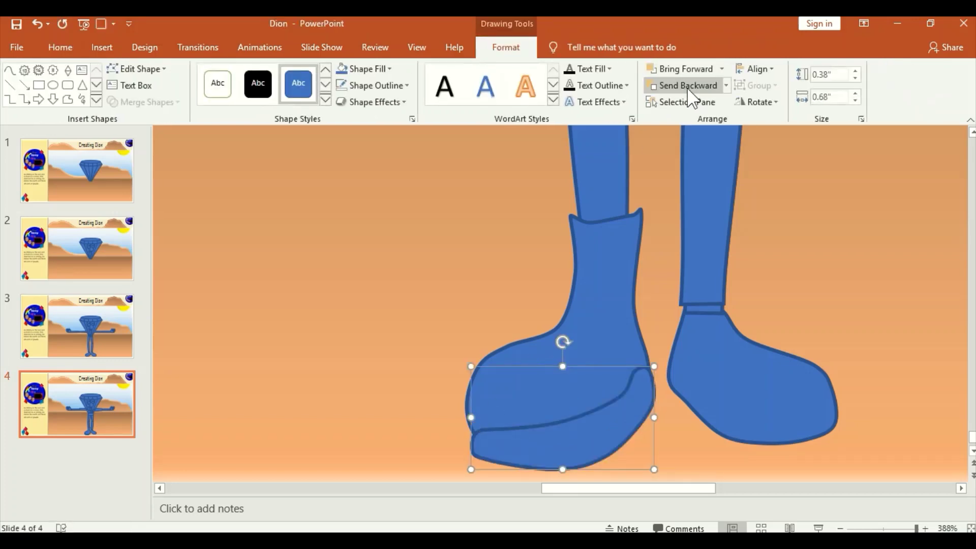
pyautogui.moveTo(613, 218); pyautogui.dragTo(626, 283)
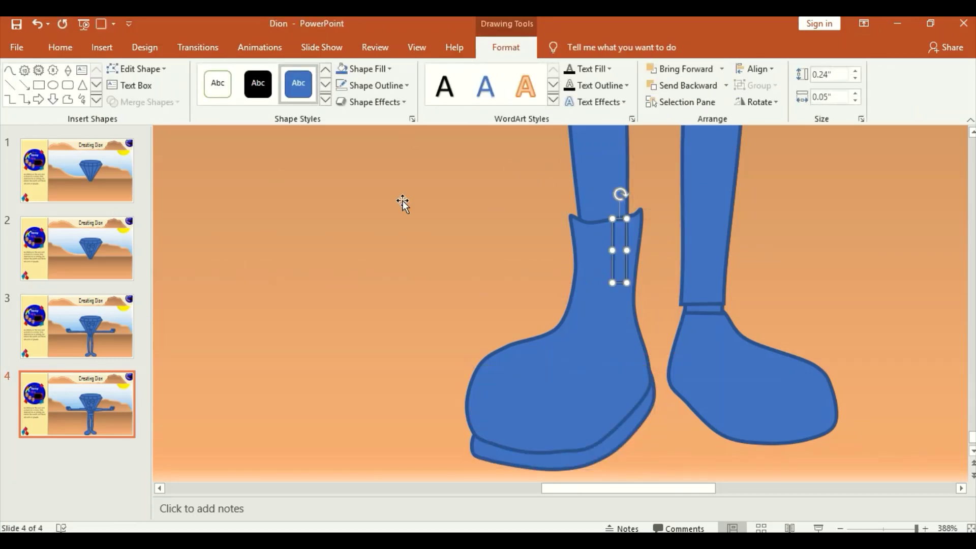
pyautogui.moveTo(613, 214); pyautogui.dragTo(637, 238)
# Group the boot, sole, strap and buckle into one shape
pyautogui.click(788, 227)
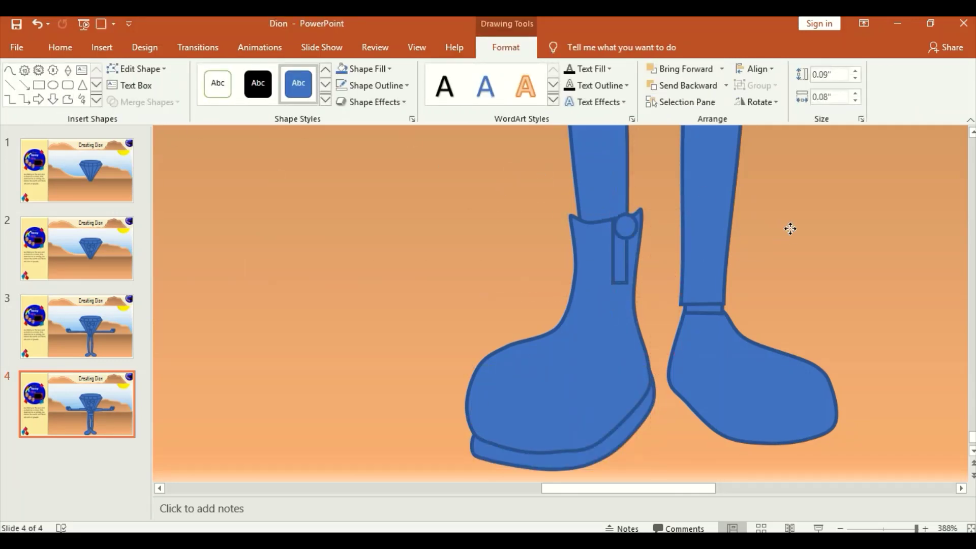
pyautogui.click(624, 263)
pyautogui.keyDown('shift'); pyautogui.click(584, 305); pyautogui.keyUp('shift')
pyautogui.keyDown('shift'); pyautogui.click(619, 419); pyautogui.keyUp('shift')
pyautogui.click(755, 85)
pyautogui.click(760, 105)
# Paste a horizontally flipped copy of the boot onto the right foot
pyautogui.hotkey('ctrl', 'c')
pyautogui.hotkey('ctrl', 'v')
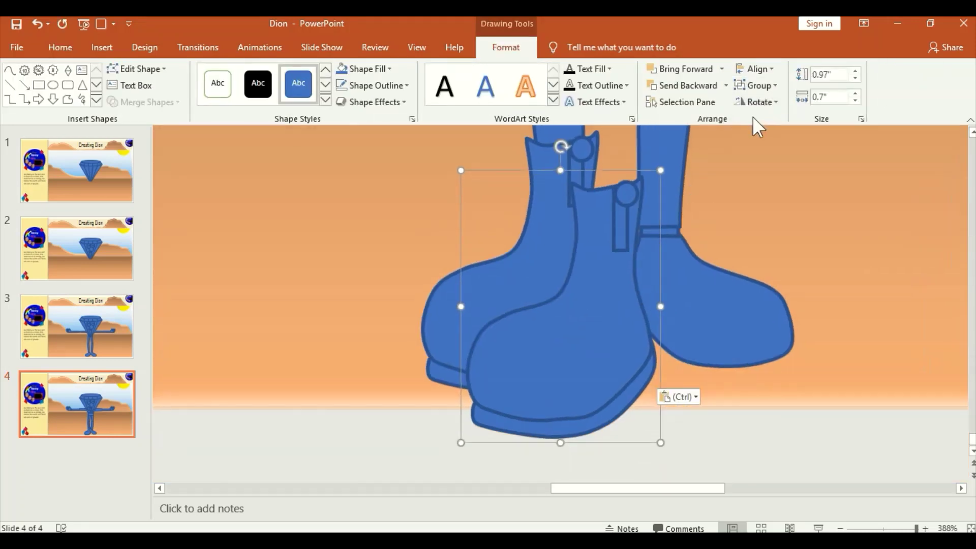
pyautogui.click(756, 102)
pyautogui.click(778, 170)
pyautogui.moveTo(557, 322); pyautogui.dragTo(703, 289)
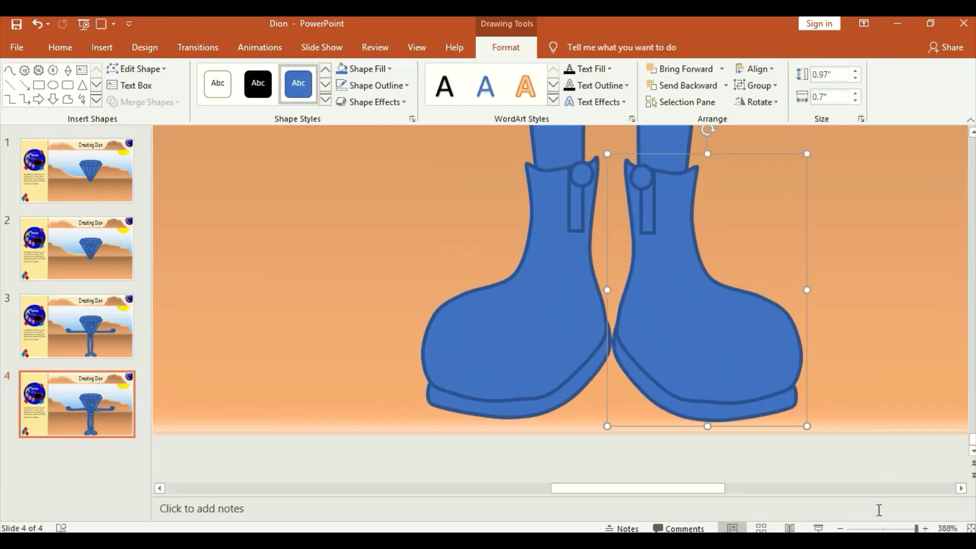
pyautogui.click(889, 528)
pyautogui.scroll(5, 760, 384)
pyautogui.scroll(-5, 760, 384)
pyautogui.keyDown('ctrl'); pyautogui.scroll(3, 808, 386); pyautogui.keyUp('ctrl')
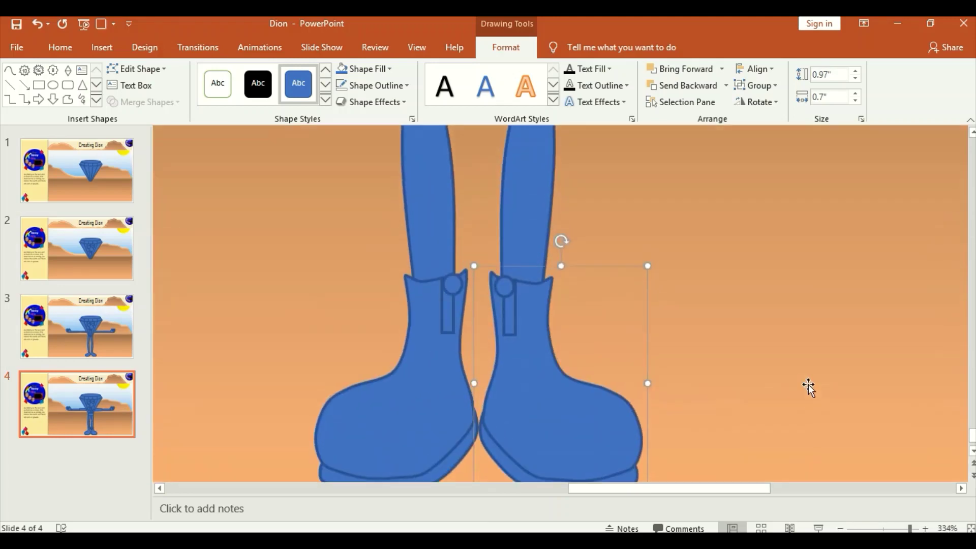
pyautogui.click(801, 331)
pyautogui.scroll(5, 803, 325)
pyautogui.scroll(5, 803, 322)
# Draw an oval, reshape it into a dome and place it on top of the head
pyautogui.scroll(3, 803, 322)
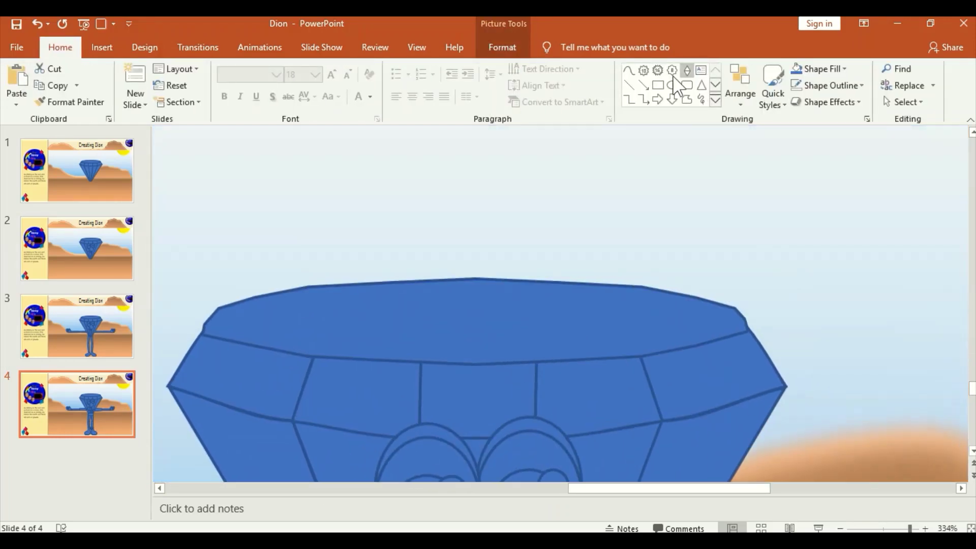
pyautogui.click(671, 85)
pyautogui.moveTo(758, 394); pyautogui.dragTo(408, 163)
pyautogui.click(137, 68)
pyautogui.click(142, 98)
pyautogui.moveTo(583, 394); pyautogui.dragTo(580, 279)
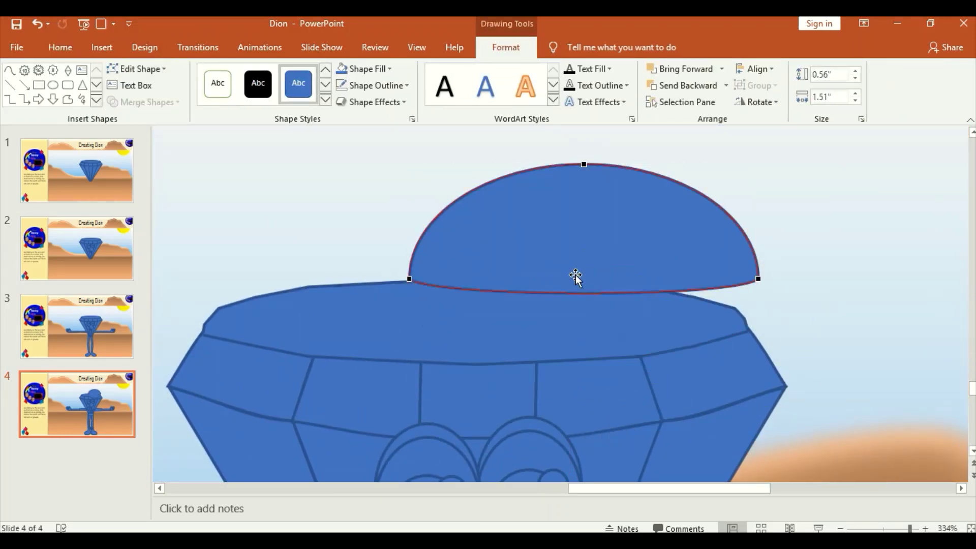
pyautogui.moveTo(575, 241); pyautogui.dragTo(470, 270)
# Draw a wide oval brim under the dome and settle the dome onto it
pyautogui.click(53, 85)
pyautogui.moveTo(712, 258); pyautogui.dragTo(252, 362)
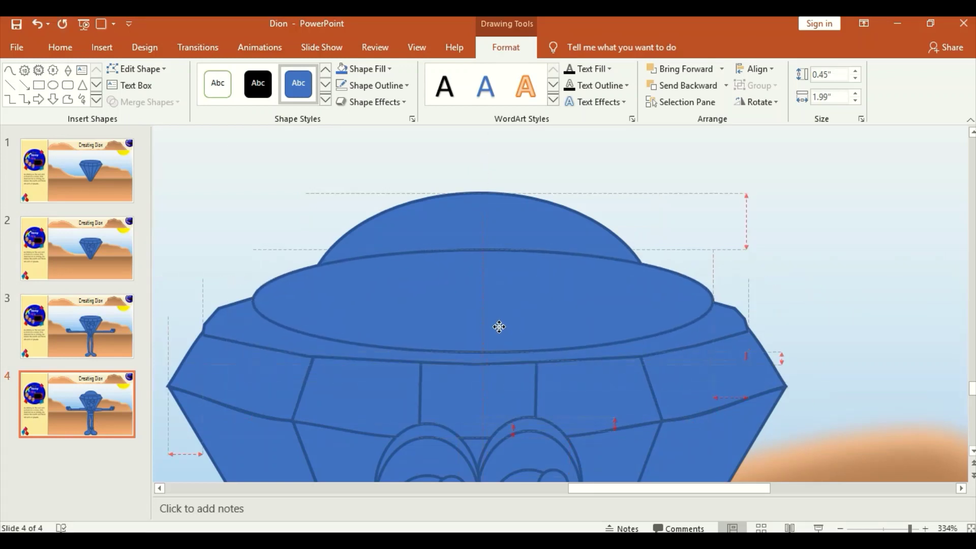
pyautogui.click(486, 196)
pyautogui.moveTo(483, 192); pyautogui.dragTo(487, 183)
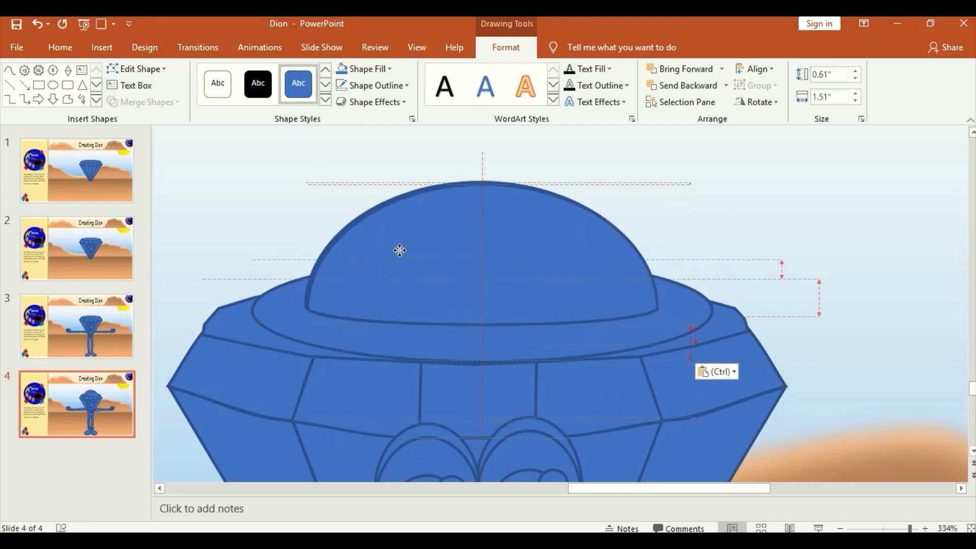
pyautogui.moveTo(381, 234)
pyautogui.mouseDown()
pyautogui.moveTo(401, 251)
pyautogui.moveTo(420, 231)
pyautogui.mouseUp()
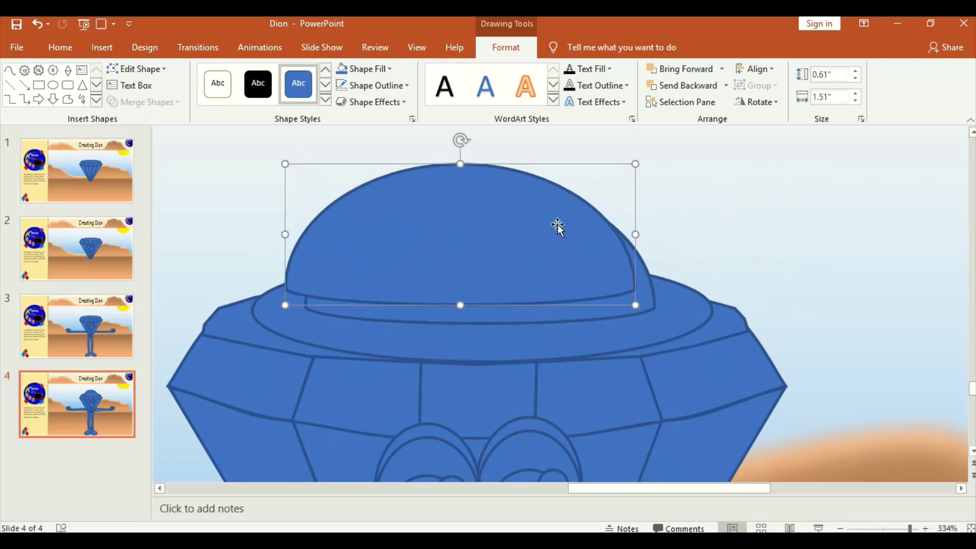
# Select the dome, band and brim together and group them as one hat
pyautogui.moveTo(637, 234); pyautogui.dragTo(685, 234)
pyautogui.hotkey('ctrl', 'z')
pyautogui.hotkey('ctrl', 'z')
pyautogui.click(142, 101)
pyautogui.click(146, 192)
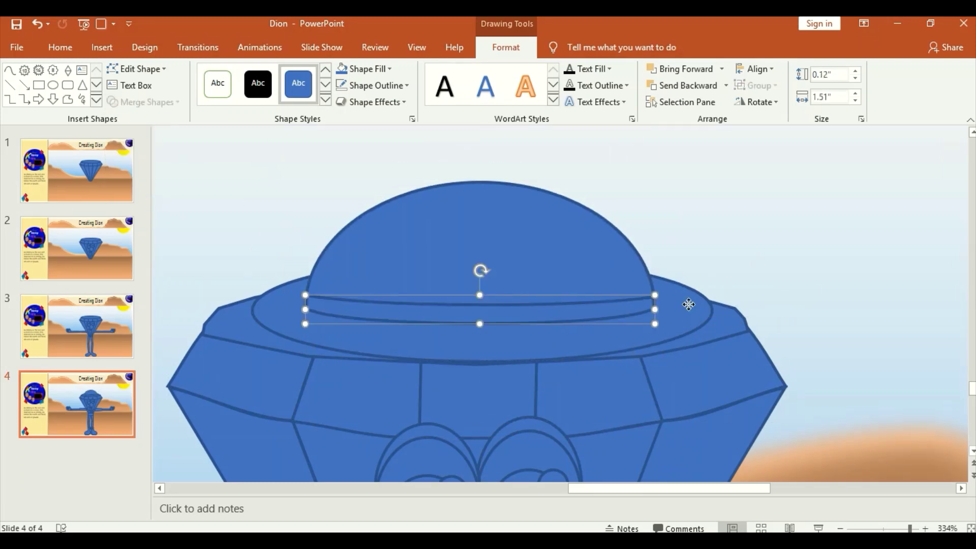
pyautogui.hotkey('ctrl', 'z')
pyautogui.click(517, 266)
# Draw a donut ring beside the body as the earring and thin its ring
pyautogui.scroll(-2, 516, 266)
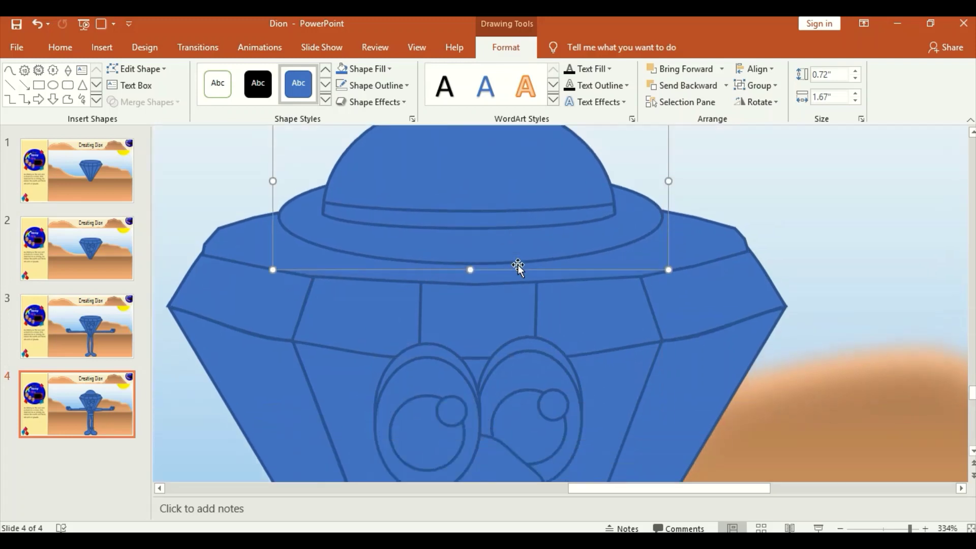
pyautogui.scroll(-4, 516, 266)
pyautogui.scroll(-2, 519, 262)
pyautogui.click(97, 102)
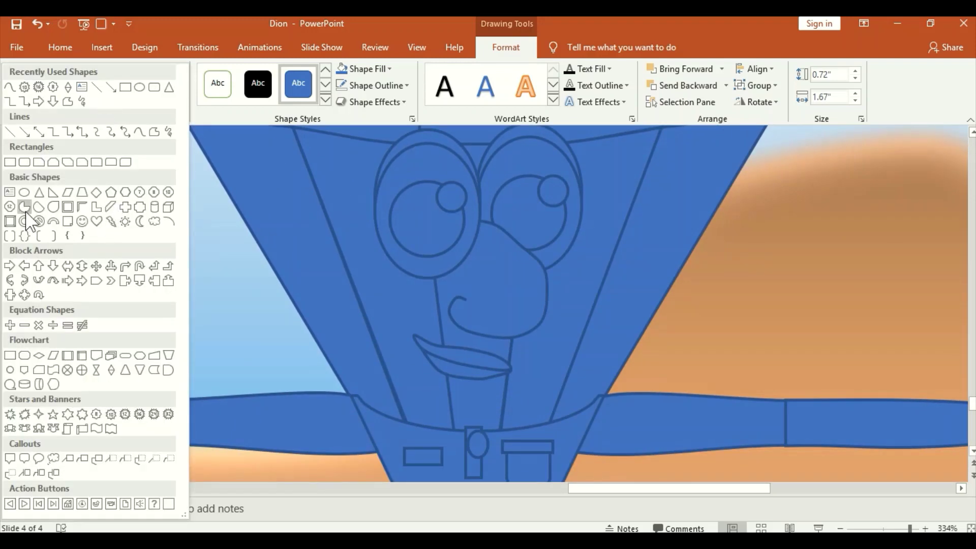
pyautogui.click(24, 216)
pyautogui.moveTo(666, 243); pyautogui.dragTo(726, 346)
pyautogui.moveTo(681, 295); pyautogui.dragTo(666, 299)
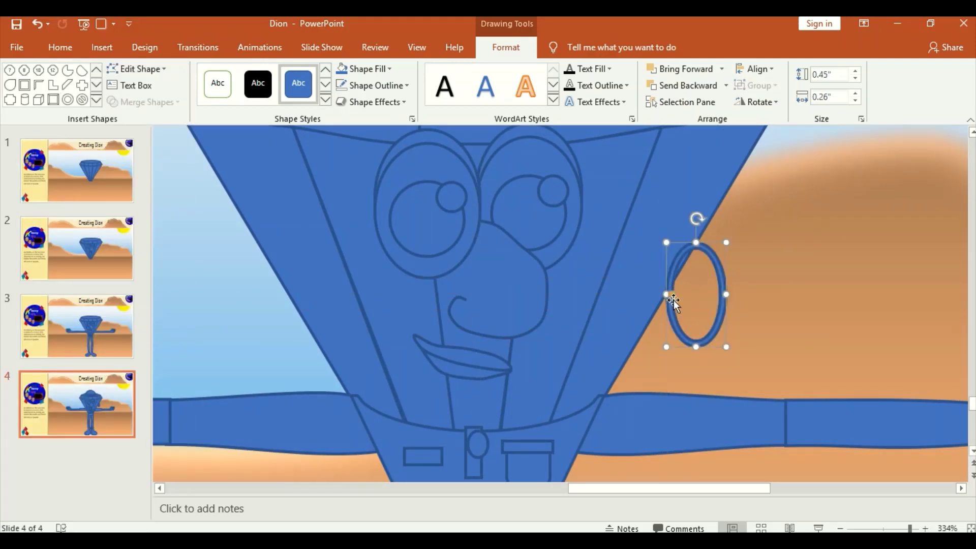
pyautogui.moveTo(718, 273); pyautogui.dragTo(714, 278)
# Draw a small rectangle across the ring's top and subtract it to cut a gap
pyautogui.click(96, 102)
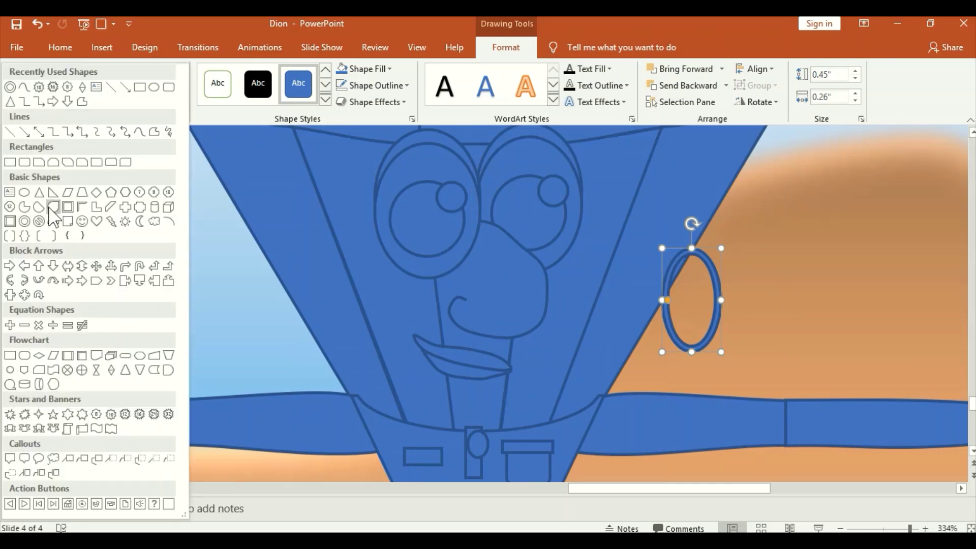
pyautogui.click(96, 221)
pyautogui.moveTo(688, 229); pyautogui.dragTo(695, 261)
pyautogui.scroll(1, 823, 366)
pyautogui.moveTo(562, 299); pyautogui.dragTo(563, 315)
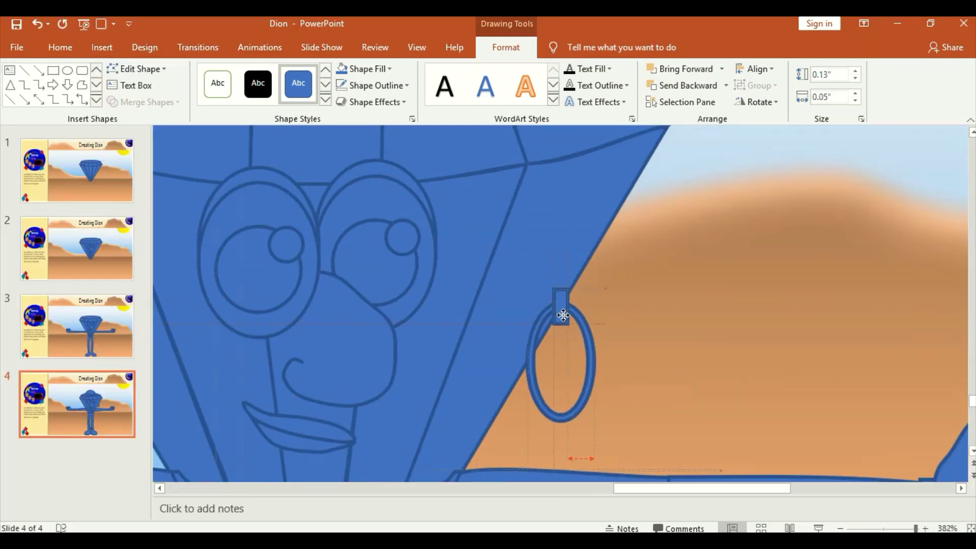
pyautogui.keyDown('shift'); pyautogui.click(585, 356); pyautogui.keyUp('shift')
pyautogui.click(145, 102)
pyautogui.click(142, 190)
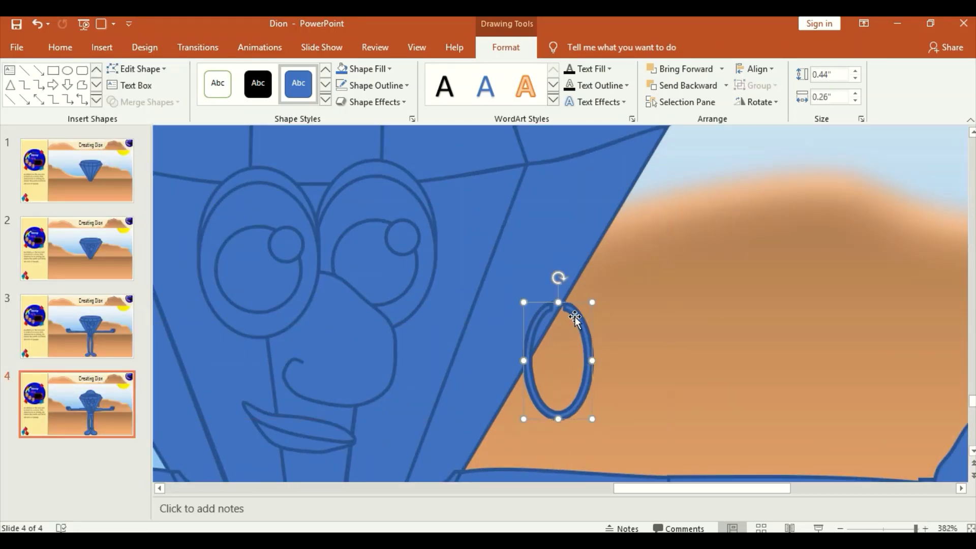
# Zoom out to the whole slide and save the presentation
pyautogui.moveTo(899, 528); pyautogui.dragTo(870, 528)
pyautogui.click(886, 417)
pyautogui.hotkey('ctrl', 's')
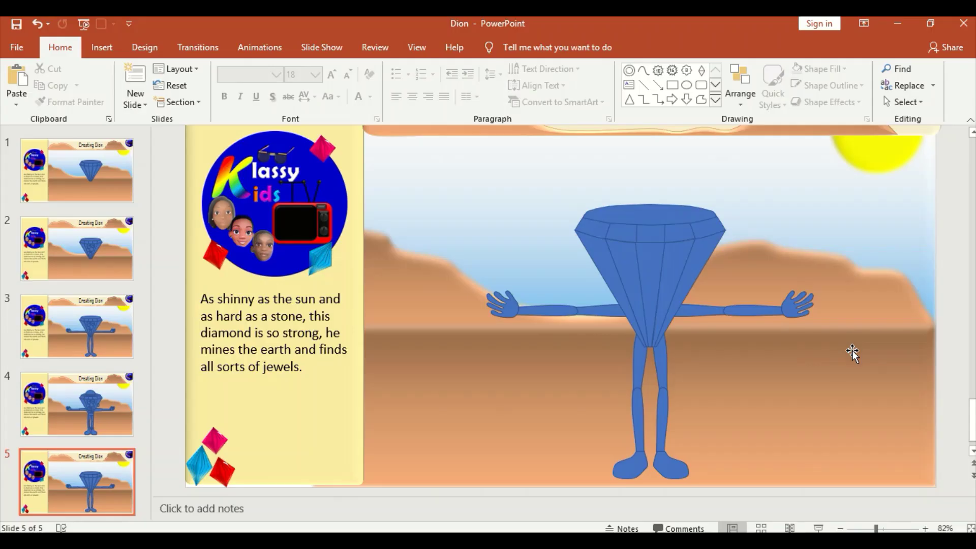
# Give one diamond facet a light-blue gradient fill and a bevel effect
pyautogui.click(894, 527)
pyautogui.moveTo(690, 489); pyautogui.dragTo(783, 489)
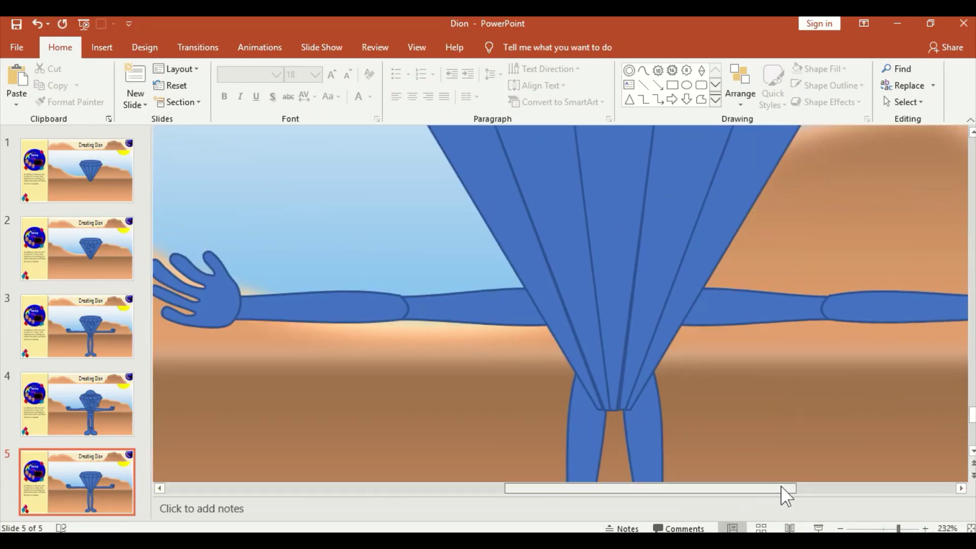
pyautogui.click(605, 332)
pyautogui.scroll(3, 606, 331)
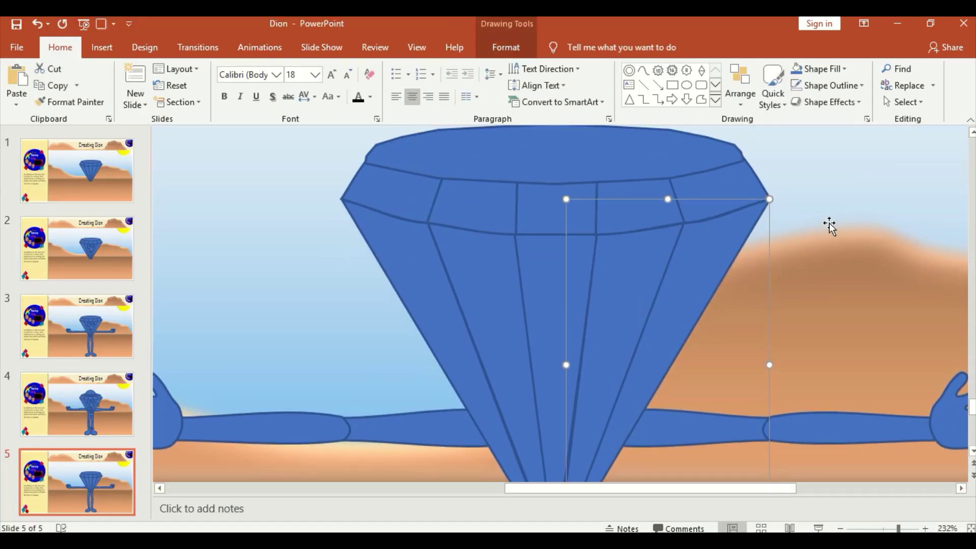
pyautogui.click(866, 119)
pyautogui.click(834, 277)
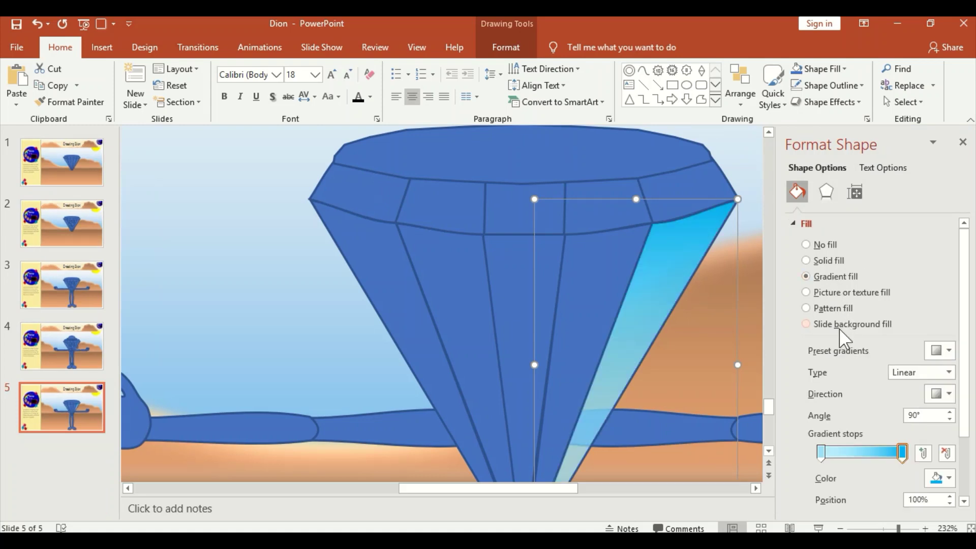
pyautogui.scroll(-2, 719, 330)
pyautogui.click(826, 102)
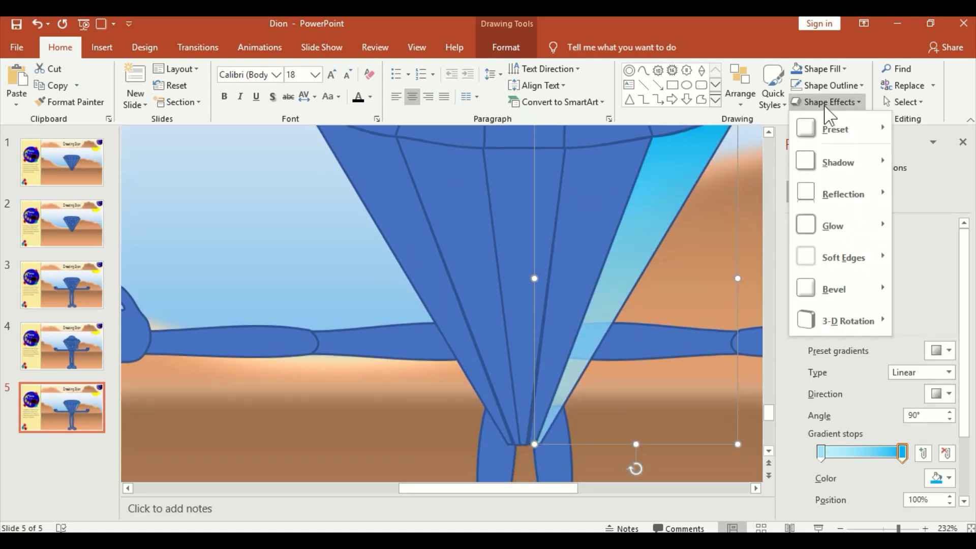
pyautogui.click(676, 205)
pyautogui.click(825, 102)
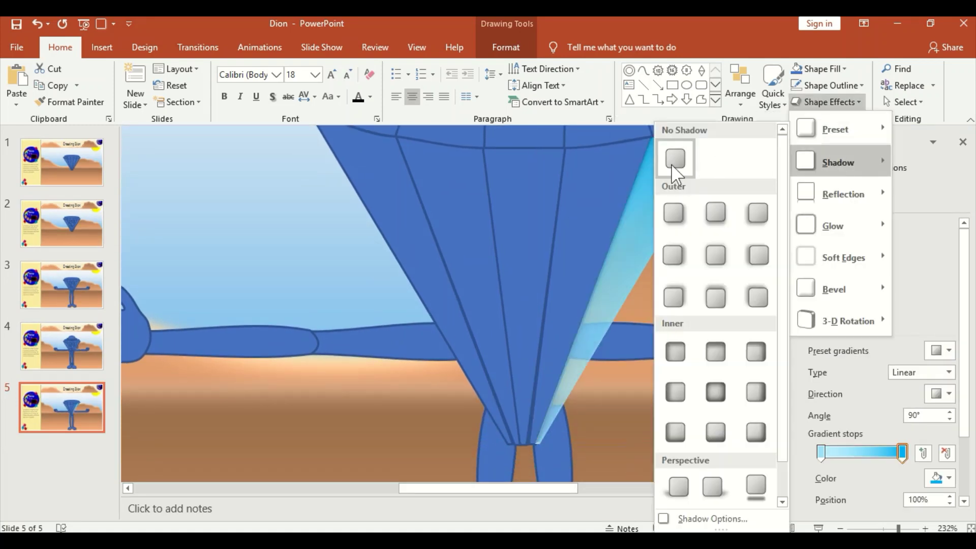
pyautogui.scroll(1, 673, 163)
# Copy that gradient onto the remaining body facets and the top ellipse with Format Painter
pyautogui.click(71, 102)
pyautogui.click(556, 174)
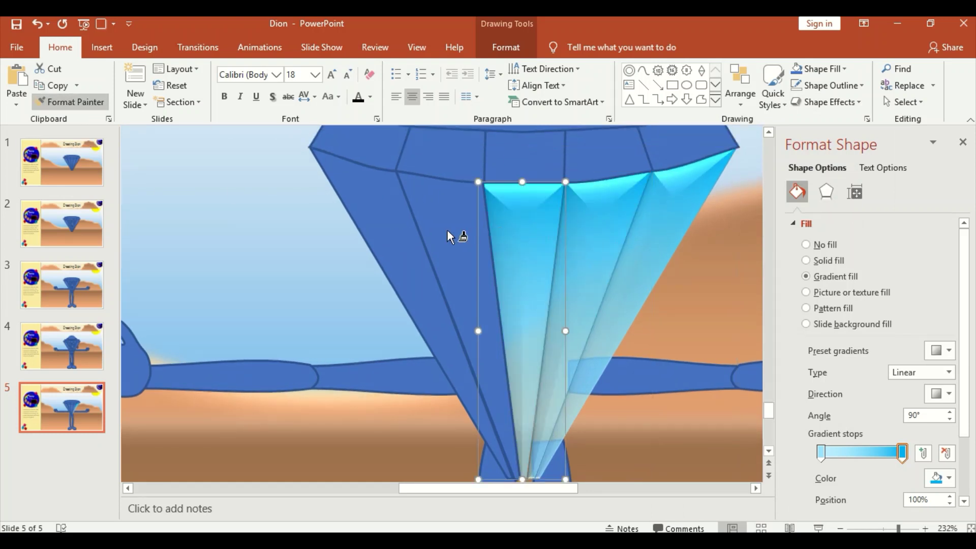
pyautogui.click(446, 230)
pyautogui.click(384, 231)
pyautogui.scroll(2, 385, 230)
pyautogui.click(448, 211)
pyautogui.click(447, 239)
pyautogui.click(600, 238)
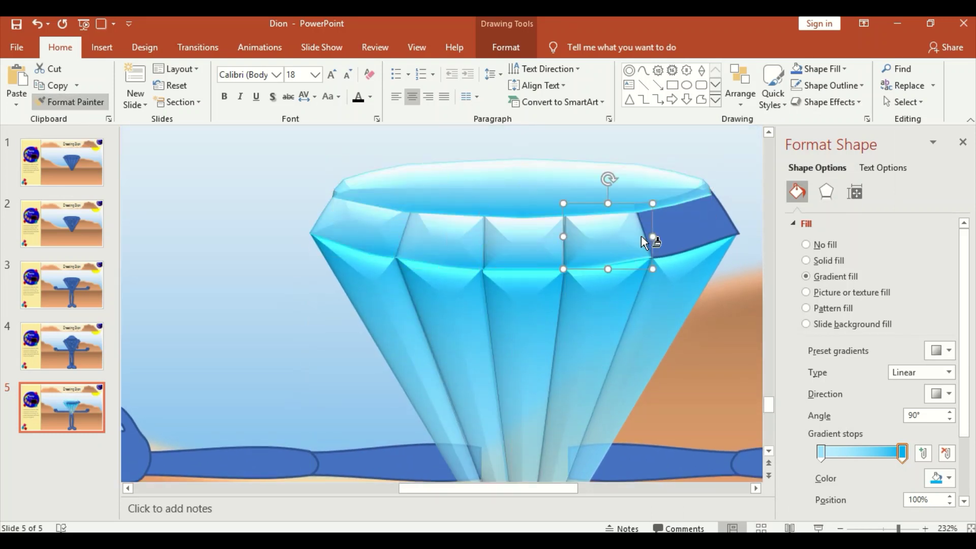
# Paint the same gradient onto both arms, lower legs and feet
pyautogui.click(661, 234)
pyautogui.click(660, 459)
pyautogui.click(468, 459)
pyautogui.scroll(-3, 570, 394)
pyautogui.scroll(-3, 570, 394)
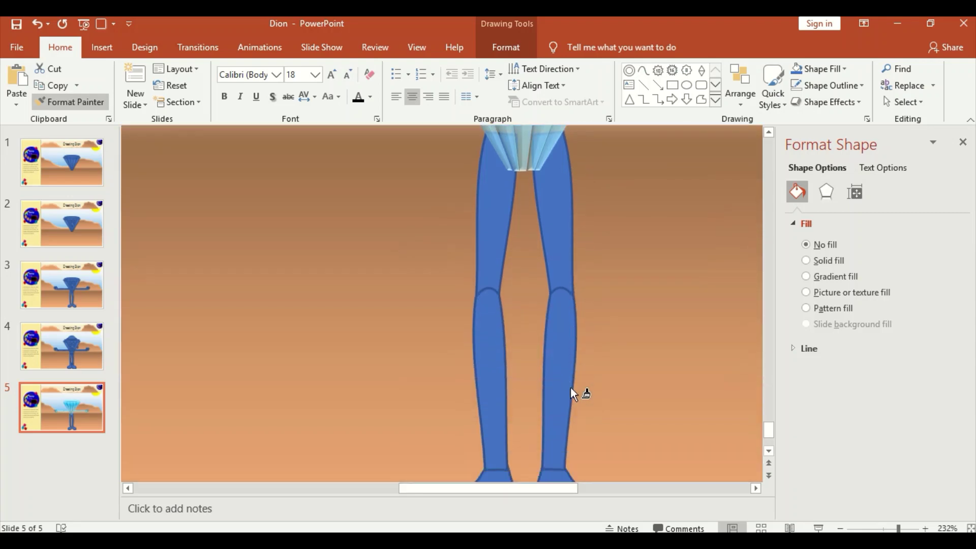
pyautogui.scroll(-2, 575, 392)
pyautogui.click(568, 378)
pyautogui.click(574, 427)
pyautogui.click(501, 352)
pyautogui.click(506, 421)
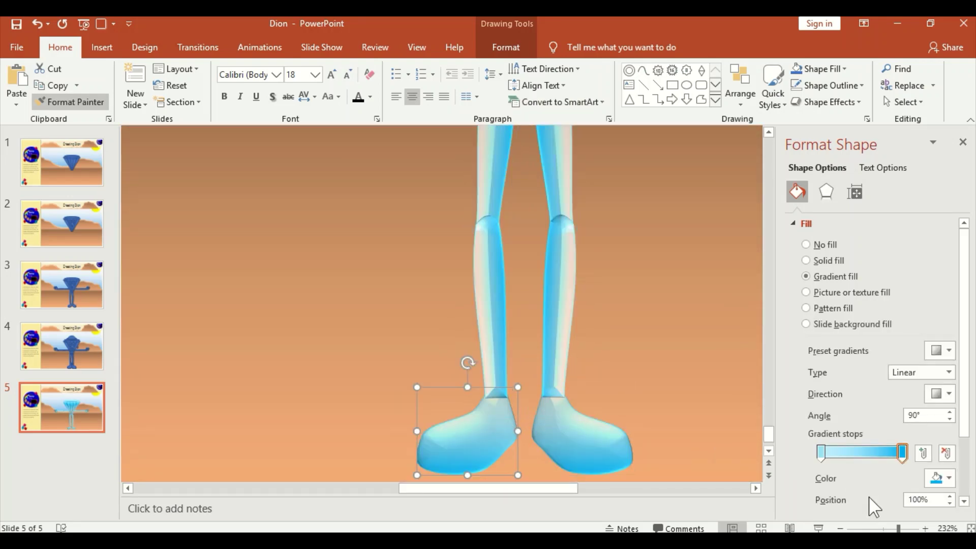
pyautogui.scroll(-5, 873, 506)
pyautogui.click(962, 143)
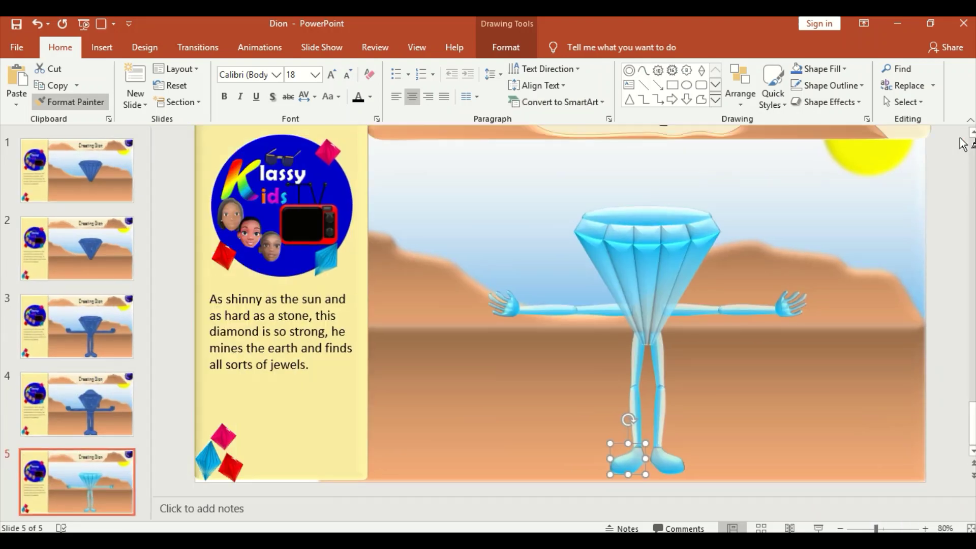
pyautogui.click(71, 102)
pyautogui.click(957, 213)
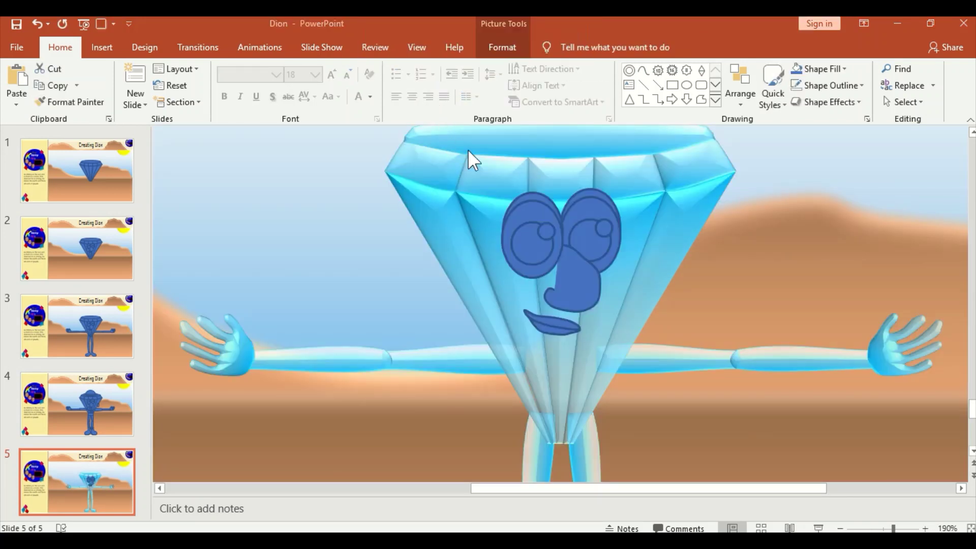
# Ungroup the diamond's face into separate shapes, keeping its original dark blue
pyautogui.click(542, 145)
pyautogui.click(71, 101)
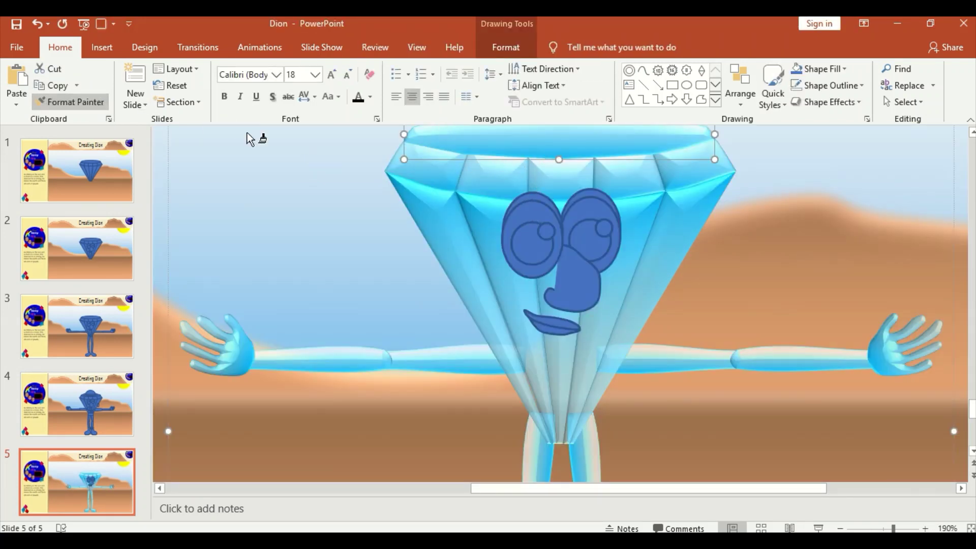
pyautogui.click(593, 267)
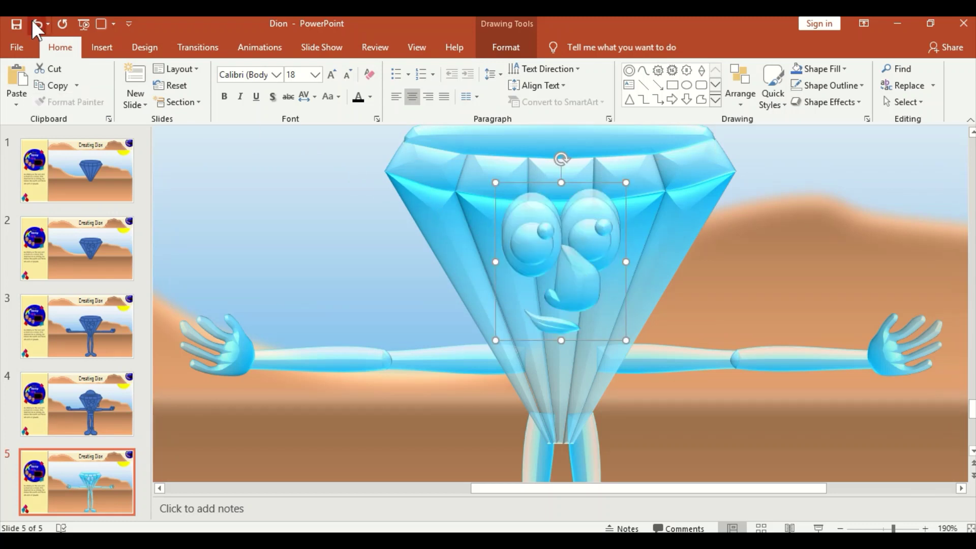
pyautogui.click(62, 23)
pyautogui.click(505, 47)
pyautogui.click(755, 85)
pyautogui.click(762, 143)
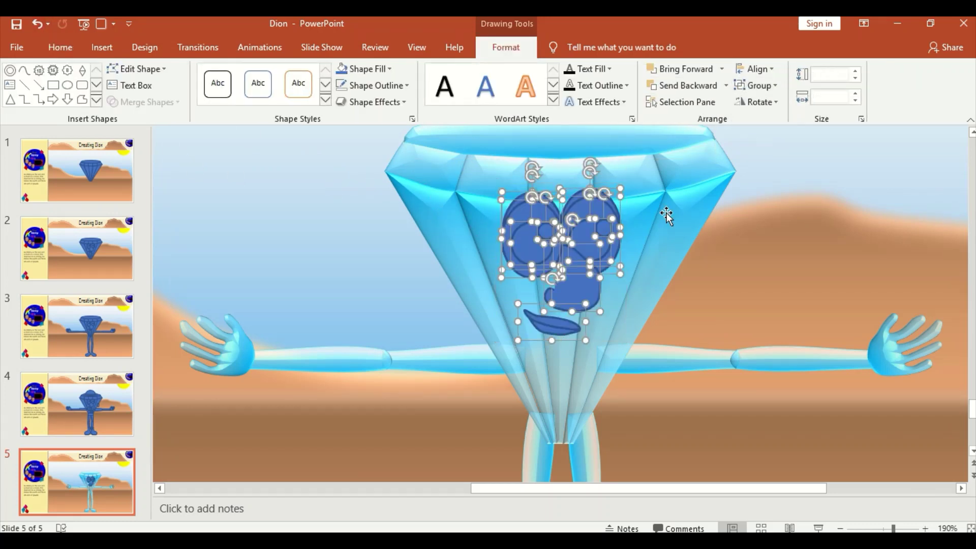
# Give the nose the see-through light-blue style of a diamond facet
pyautogui.click(568, 230)
pyautogui.click(56, 48)
pyautogui.click(48, 101)
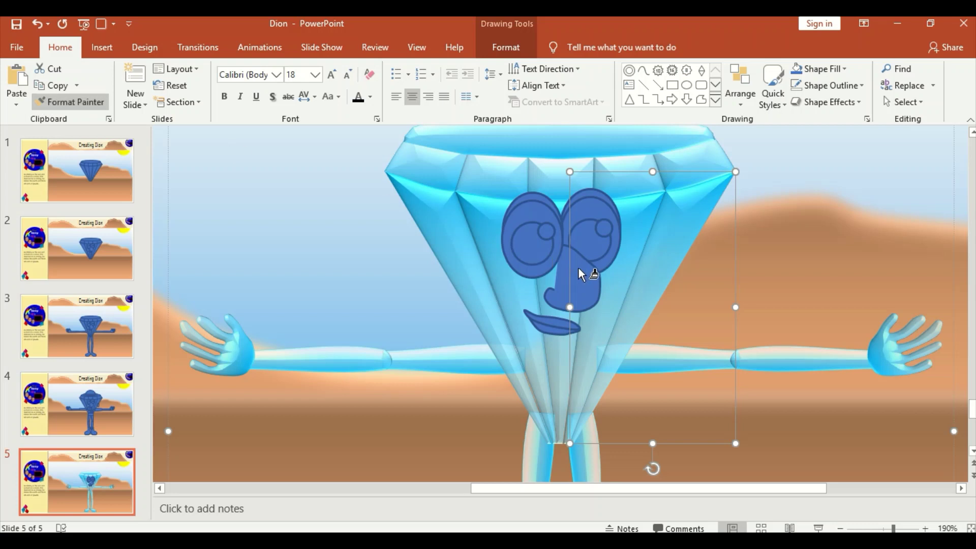
pyautogui.click(578, 267)
pyautogui.scroll(-1, 608, 264)
pyautogui.scroll(1, 607, 263)
# Fill the eye shapes with white
pyautogui.click(578, 219)
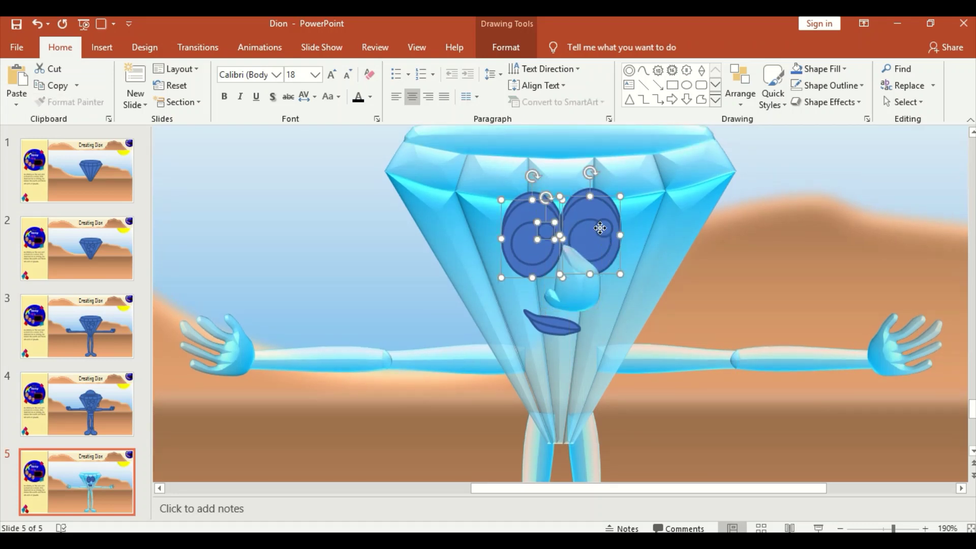
pyautogui.click(844, 68)
pyautogui.click(799, 97)
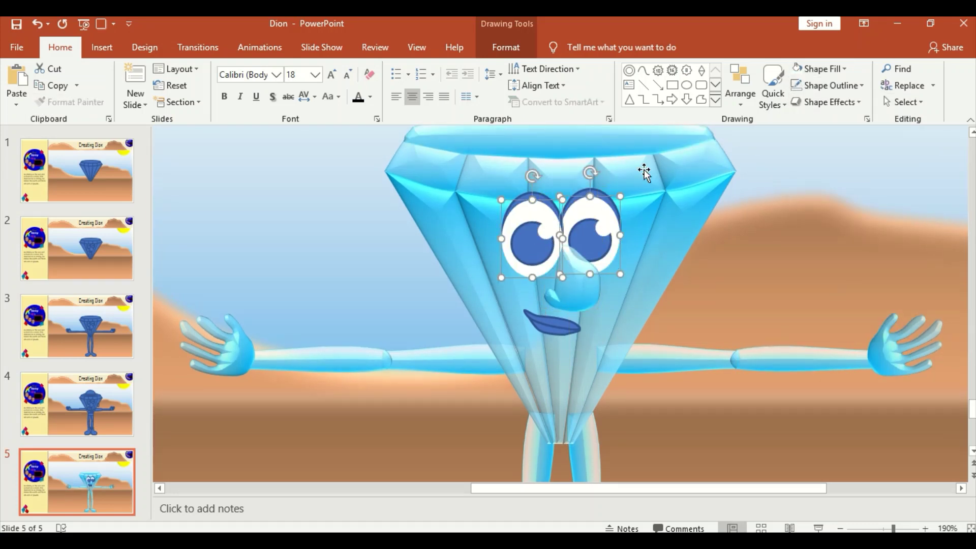
pyautogui.click(826, 102)
pyautogui.click(817, 103)
# Apply the see-through facet style to the mouth
pyautogui.click(640, 217)
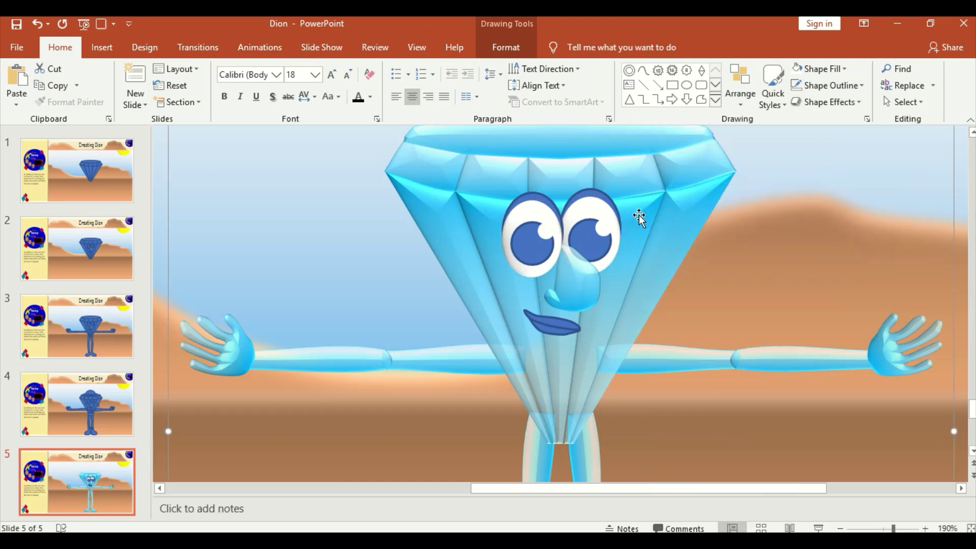
pyautogui.doubleClick(70, 102)
pyautogui.click(544, 201)
pyautogui.click(545, 331)
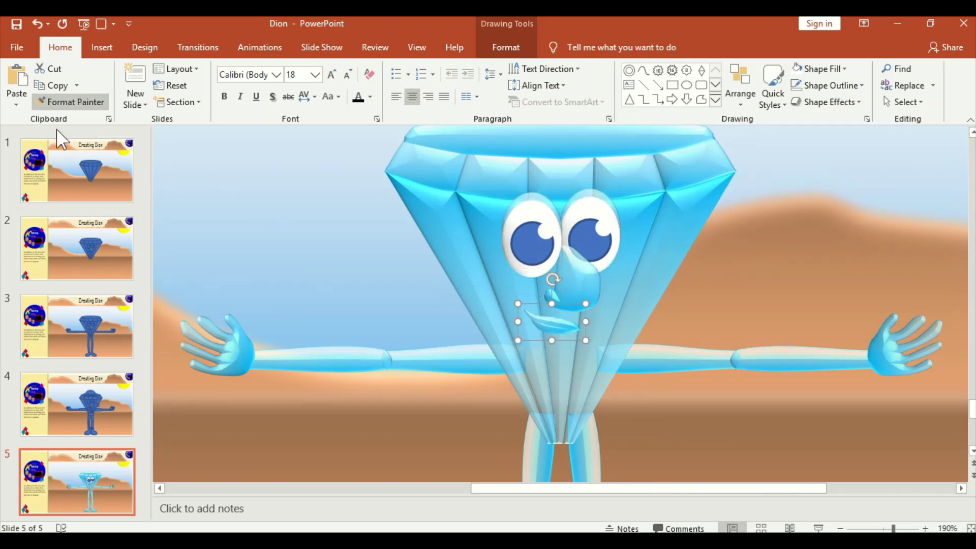
pyautogui.click(71, 101)
# Fill both pupils black and save the presentation
pyautogui.click(585, 234)
pyautogui.keyDown('shift'); pyautogui.click(531, 242); pyautogui.keyUp('shift')
pyautogui.click(819, 68)
pyautogui.click(807, 101)
pyautogui.click(827, 102)
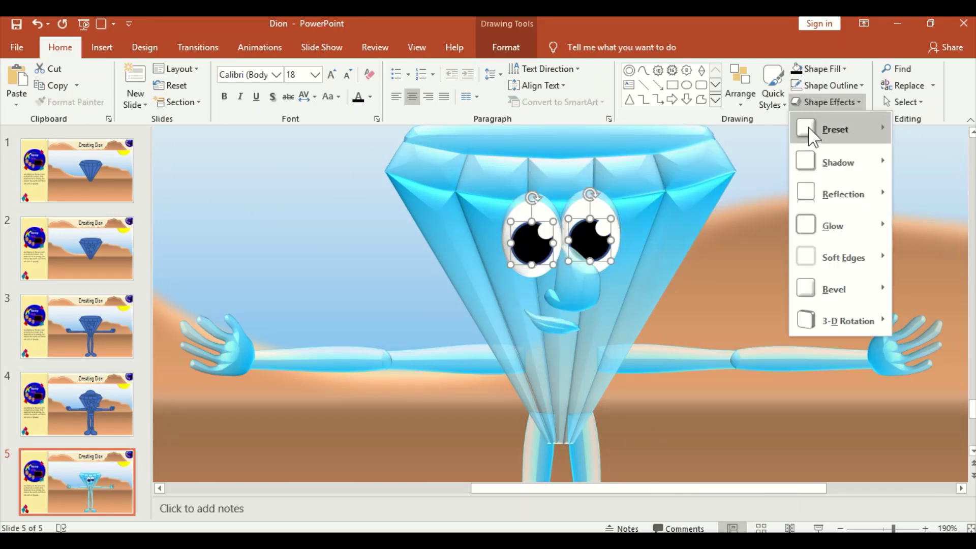
pyautogui.click(670, 196)
pyautogui.click(827, 102)
pyautogui.click(694, 171)
pyautogui.click(794, 178)
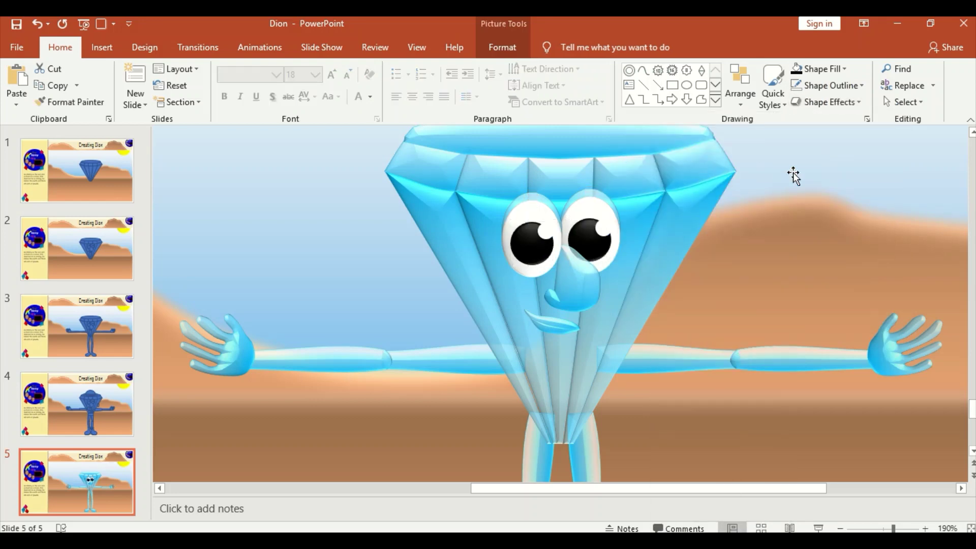
pyautogui.hotkey('ctrl', 's')
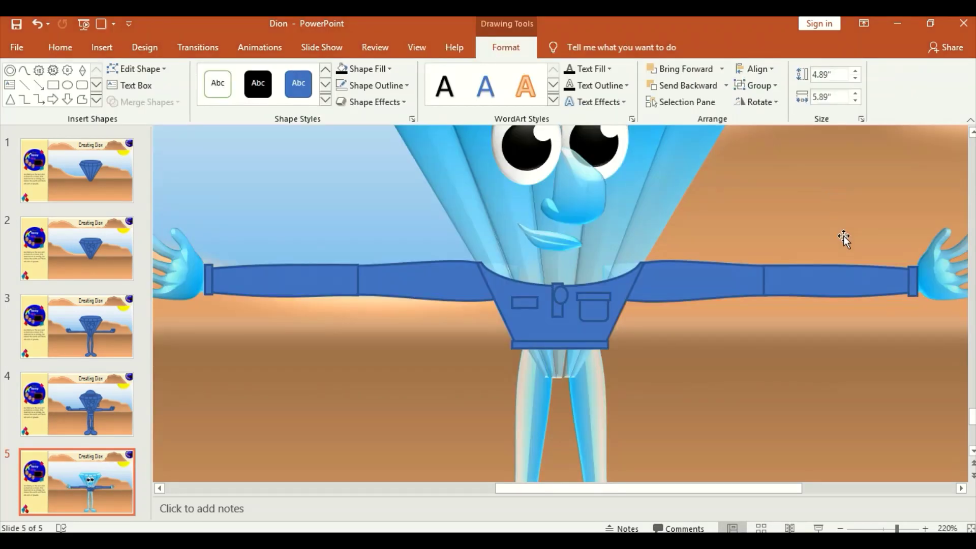
# Ungroup the right arm and fill the shirt and sleeves cream
pyautogui.click(756, 85)
pyautogui.click(763, 139)
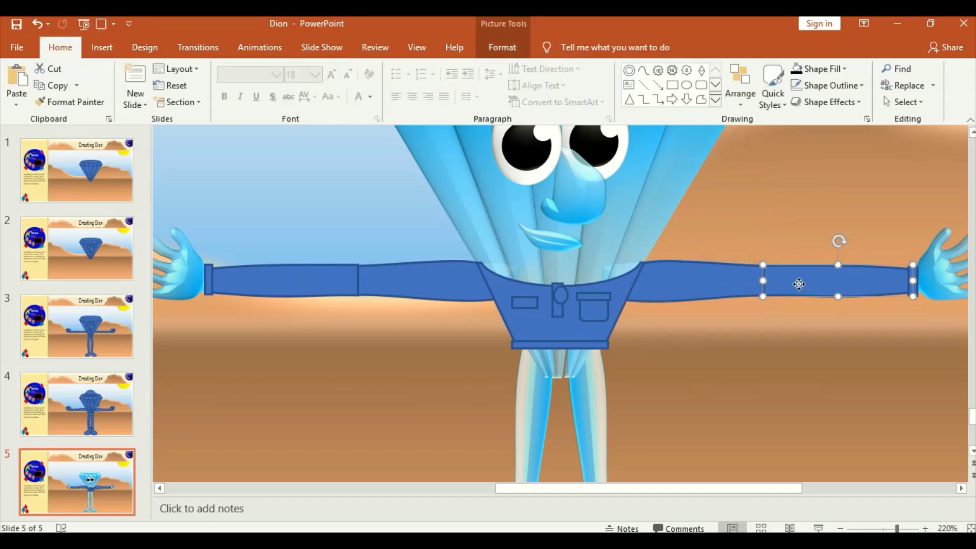
pyautogui.keyDown('shift'); pyautogui.click(577, 330); pyautogui.keyUp('shift')
pyautogui.click(368, 69)
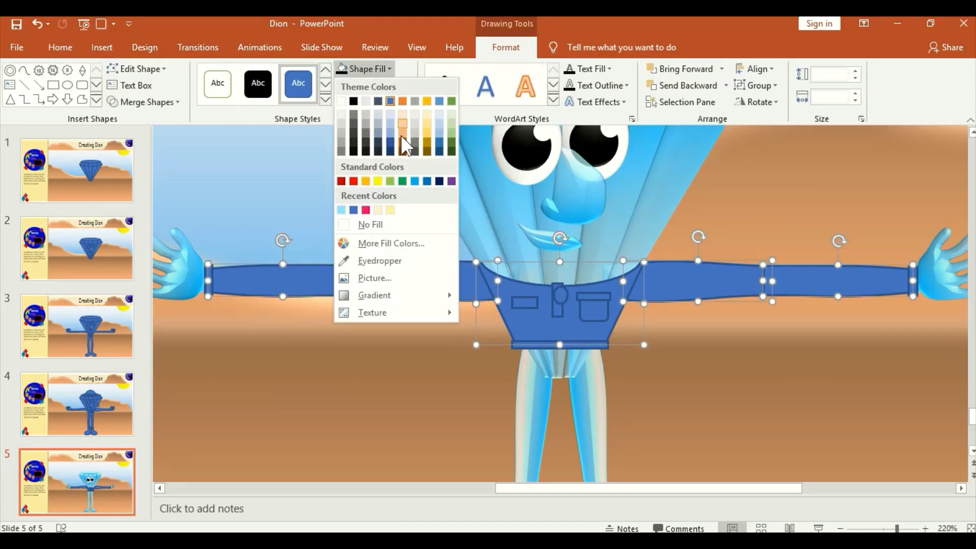
pyautogui.click(390, 209)
pyautogui.click(372, 101)
pyautogui.click(372, 102)
pyautogui.click(373, 102)
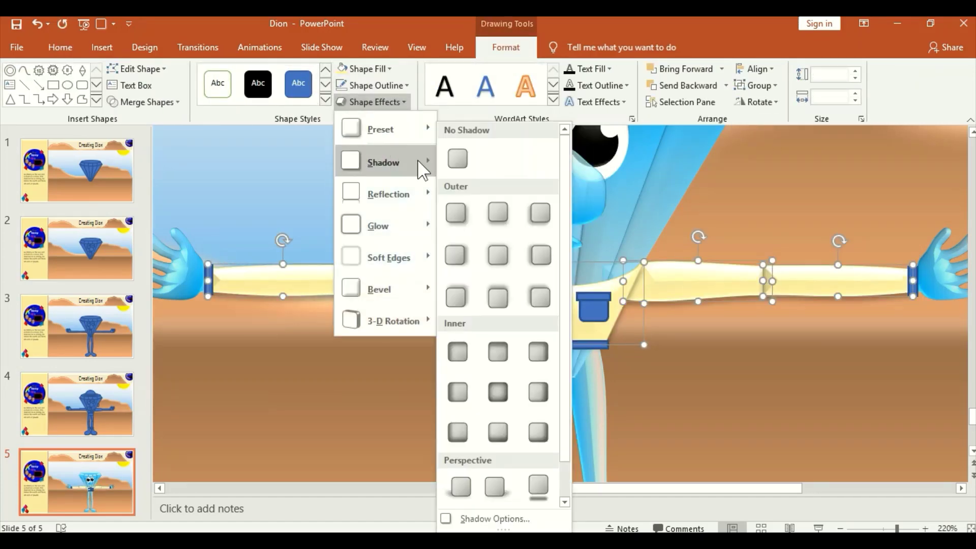
pyautogui.click(358, 207)
# Make the wrist cuffs, buttons and belt orange
pyautogui.click(559, 277)
pyautogui.click(559, 329)
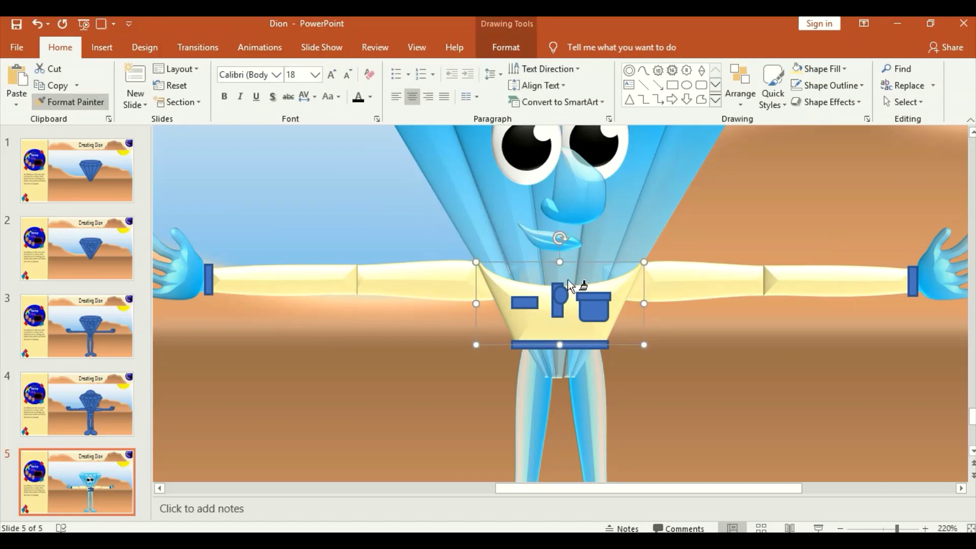
pyautogui.moveTo(559, 300); pyautogui.dragTo(597, 300)
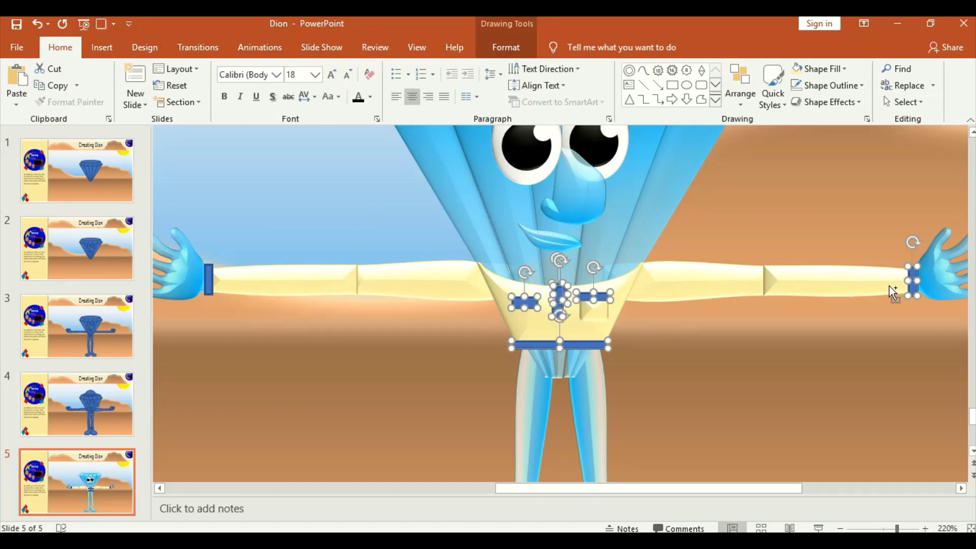
pyautogui.click(818, 68)
pyautogui.click(858, 134)
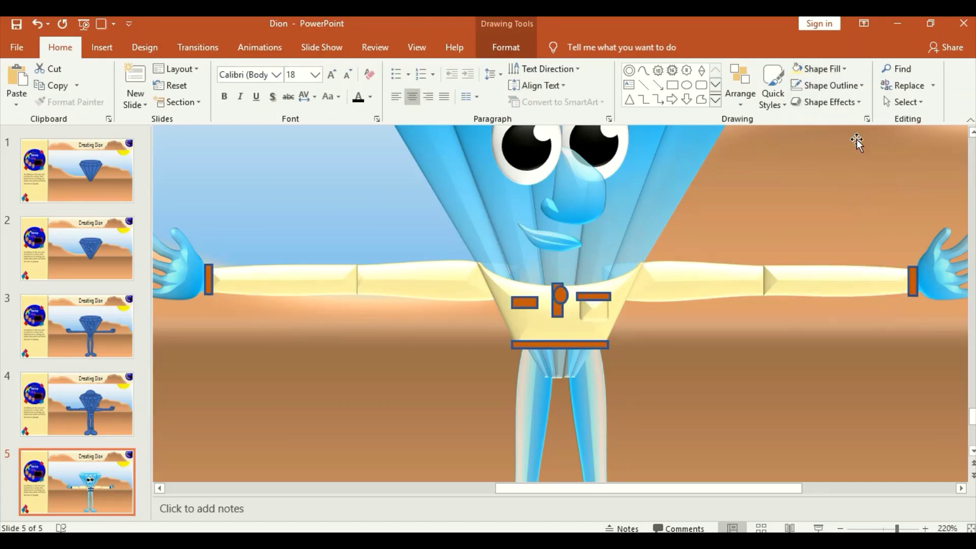
pyautogui.click(827, 102)
pyautogui.click(671, 164)
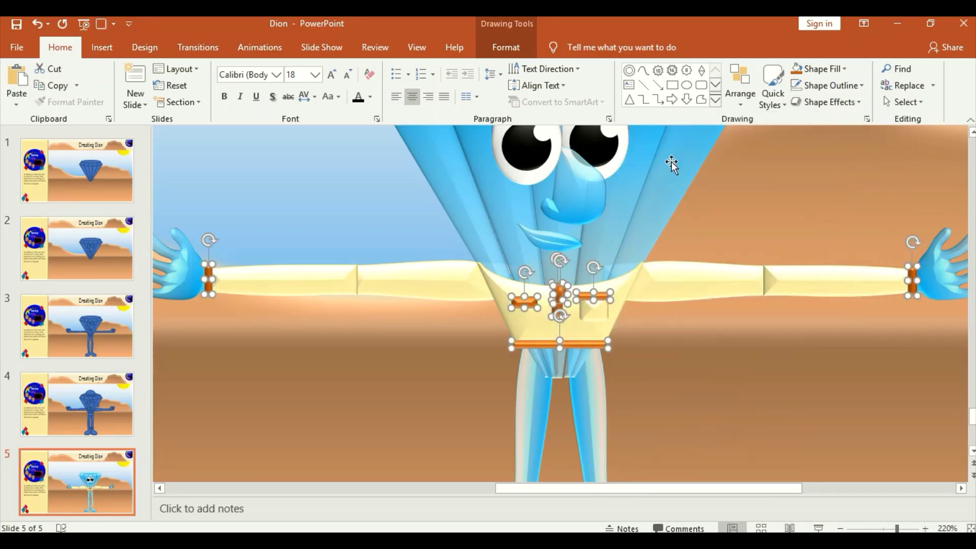
pyautogui.click(742, 195)
# Select all the trouser shapes and fill them cream
pyautogui.click(879, 529)
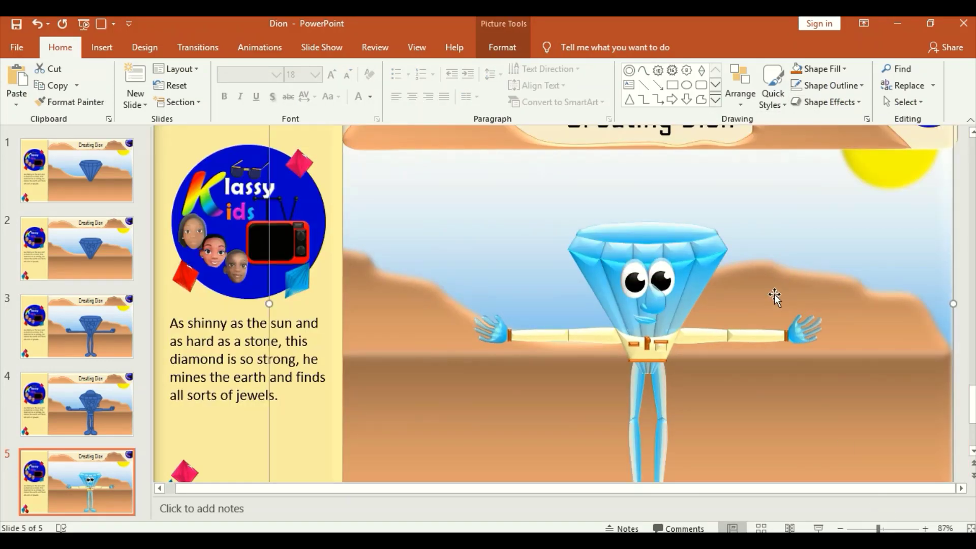
pyautogui.scroll(-1, 898, 263)
pyautogui.scroll(-1, 898, 263)
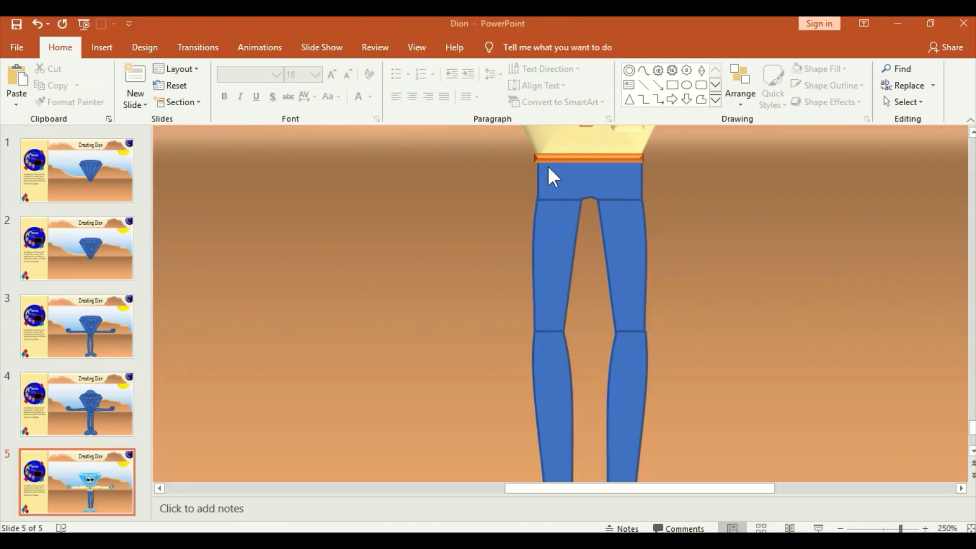
pyautogui.click(558, 233)
pyautogui.keyDown('shift'); pyautogui.click(625, 327); pyautogui.keyUp('shift')
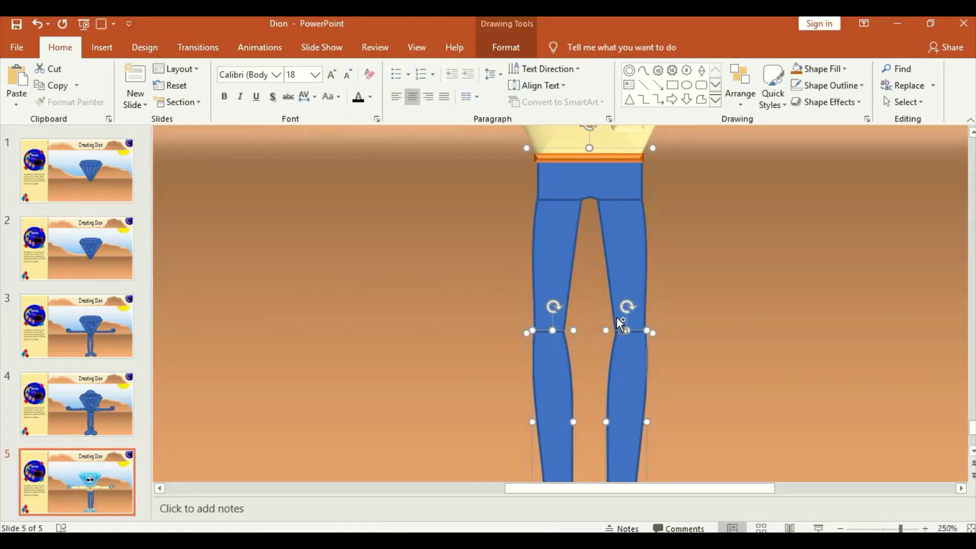
pyautogui.keyDown('shift'); pyautogui.click(574, 174); pyautogui.keyUp('shift')
pyautogui.click(843, 69)
pyautogui.click(808, 209)
# Give the trousers a preset 3D bevel and a shadow
pyautogui.click(825, 101)
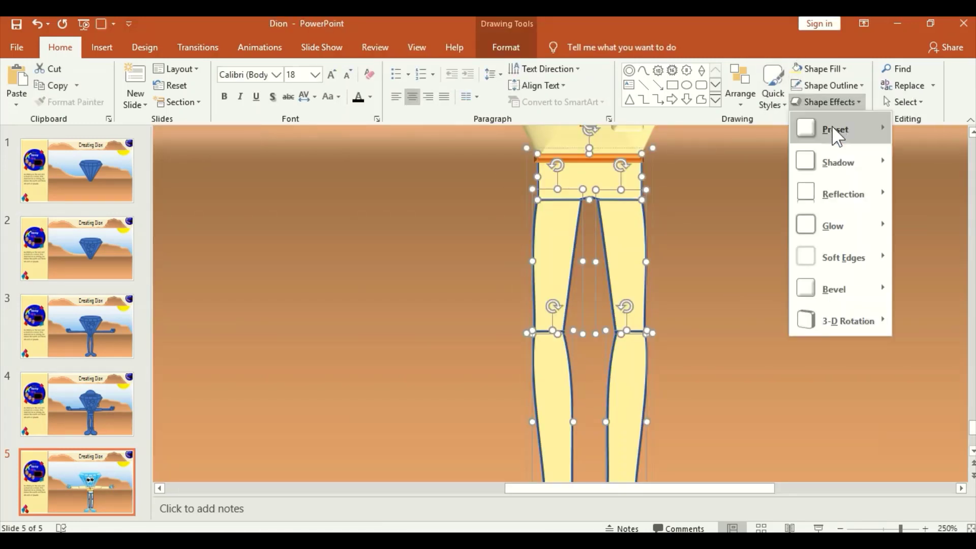
pyautogui.click(771, 140)
pyautogui.moveTo(837, 161)
pyautogui.click(826, 101)
pyautogui.click(677, 157)
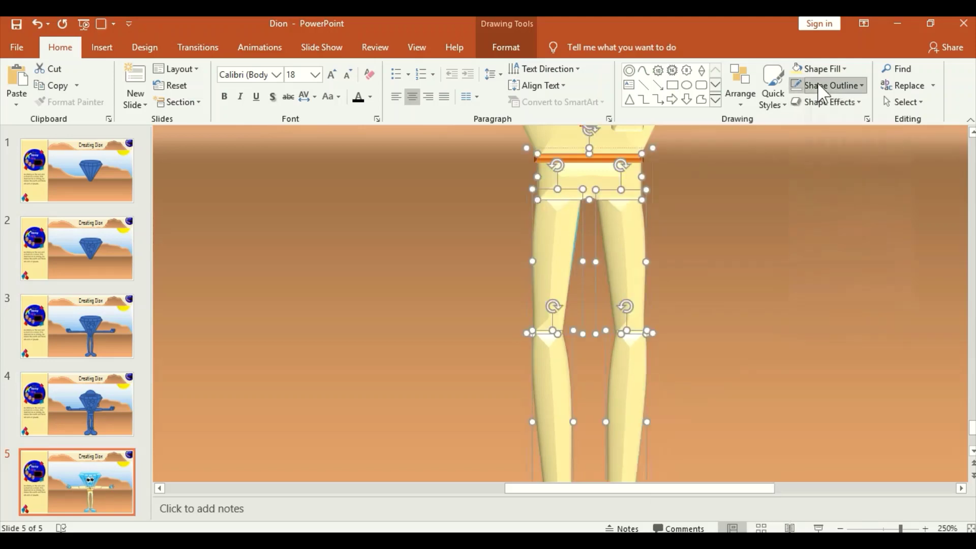
pyautogui.click(797, 224)
pyautogui.click(826, 102)
pyautogui.click(737, 196)
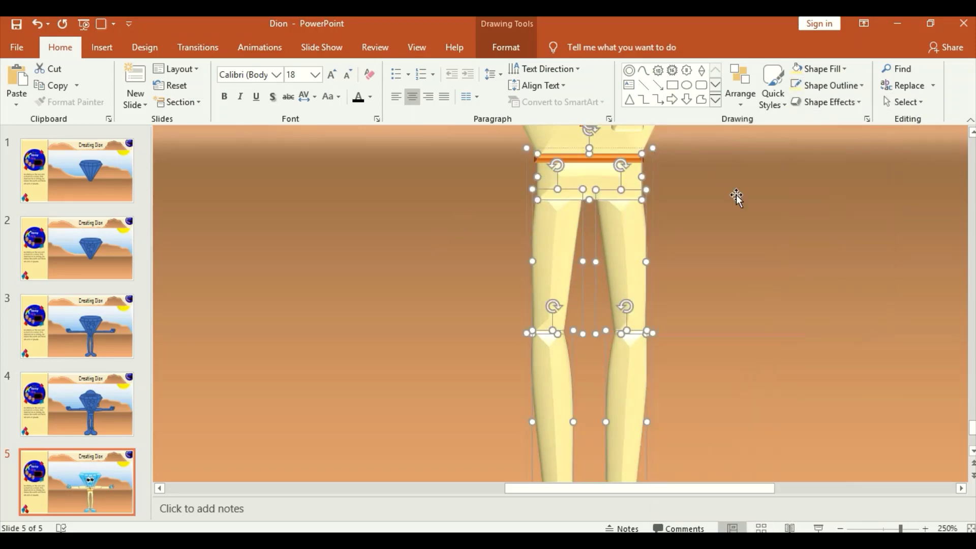
pyautogui.scroll(3, 733, 188)
pyautogui.scroll(3, 731, 178)
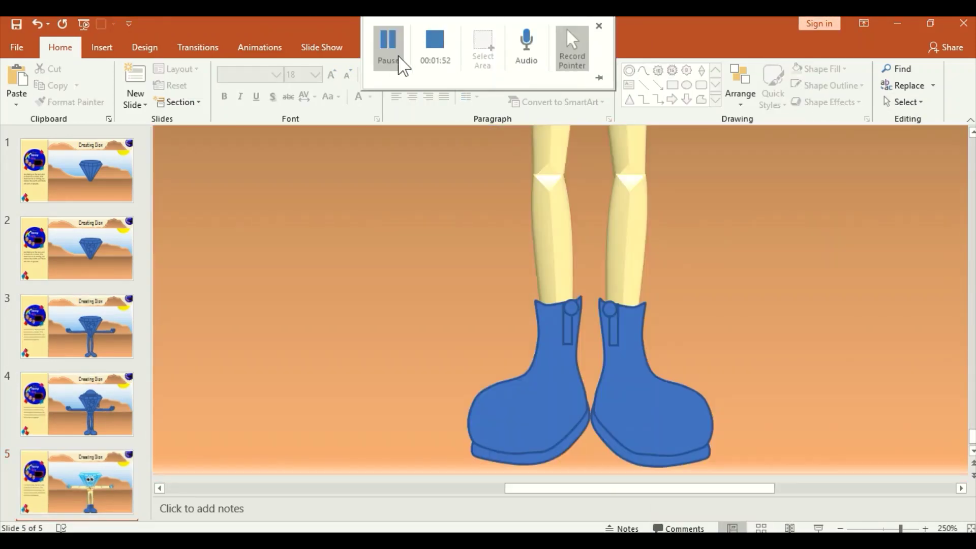
# Make the left boot peach with a bevelled shading and no shadow
pyautogui.click(559, 346)
pyautogui.click(818, 69)
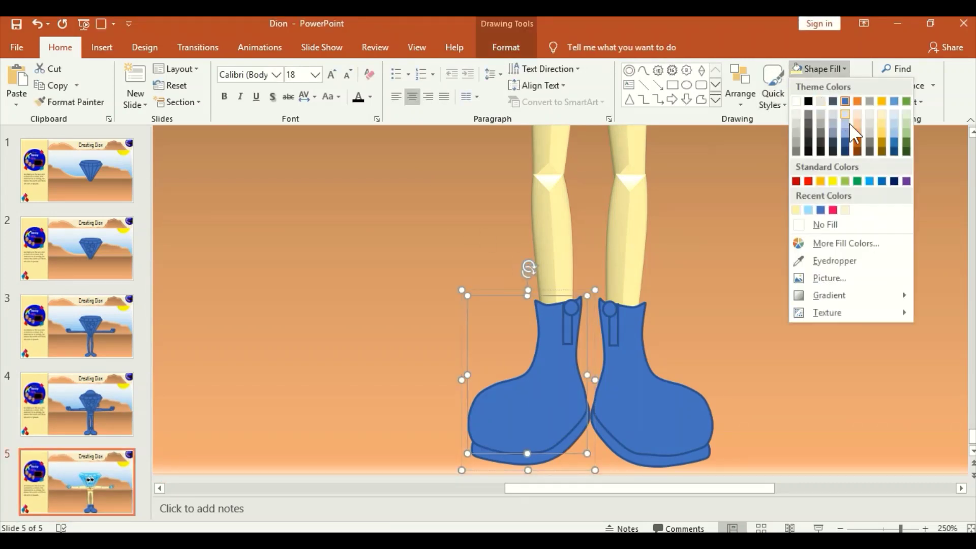
pyautogui.click(849, 119)
pyautogui.click(826, 102)
pyautogui.click(667, 214)
pyautogui.click(825, 102)
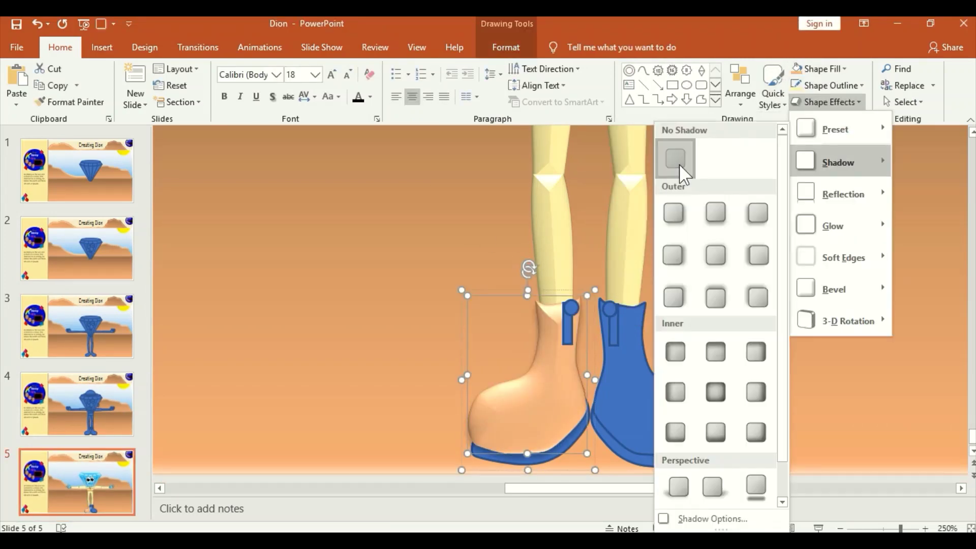
pyautogui.click(679, 168)
# Colour the left boot's strap and sole brown and give them shading
pyautogui.keyDown('shift'); pyautogui.click(570, 329); pyautogui.keyUp('shift')
pyautogui.click(843, 69)
pyautogui.click(826, 102)
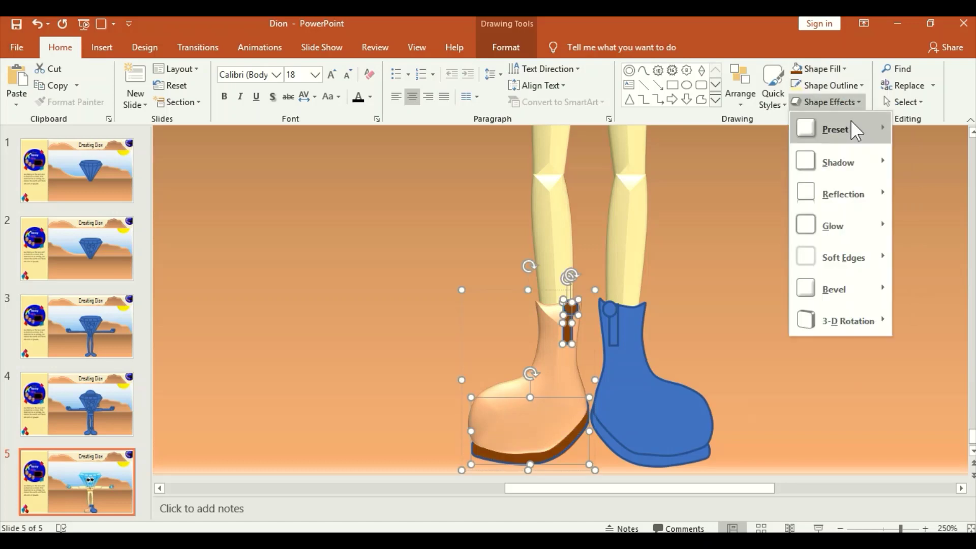
pyautogui.click(826, 102)
pyautogui.click(826, 102)
# Make the right boot light orange with a bevelled shading
pyautogui.click(632, 311)
pyautogui.click(818, 69)
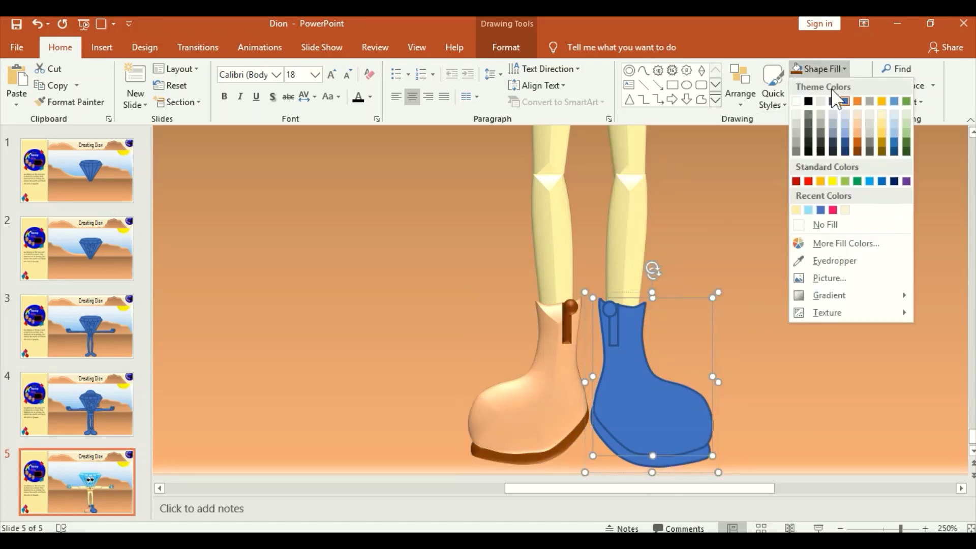
pyautogui.click(858, 134)
pyautogui.click(826, 102)
pyautogui.click(826, 102)
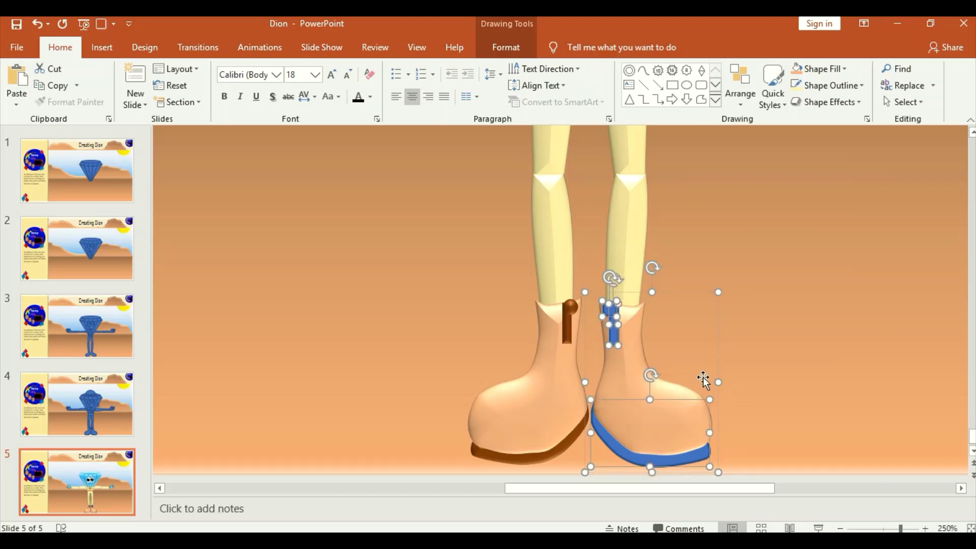
# Colour the right boot's strap and sole brown and remove the boot pieces' shadow
pyautogui.click(818, 69)
pyautogui.click(859, 154)
pyautogui.click(825, 102)
pyautogui.click(831, 104)
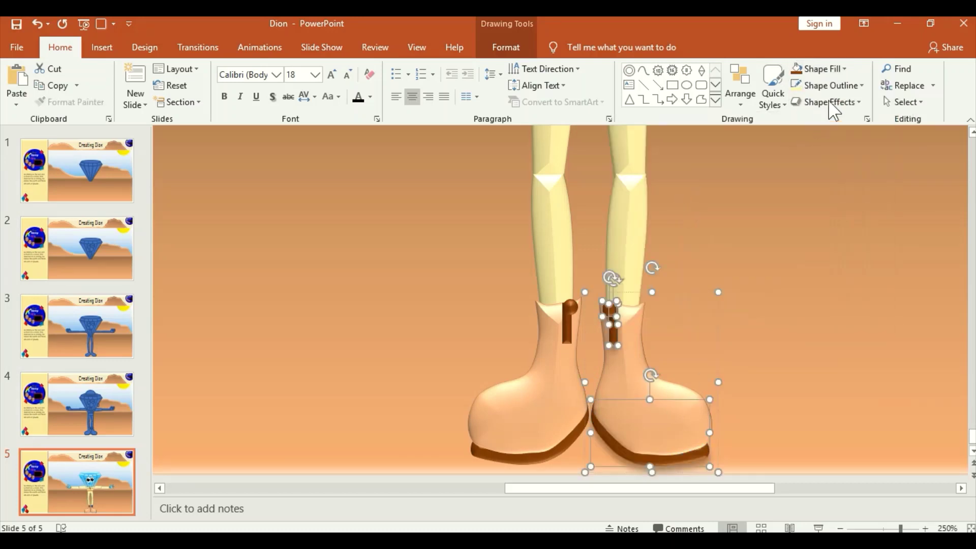
pyautogui.click(833, 105)
pyautogui.click(672, 160)
pyautogui.click(787, 202)
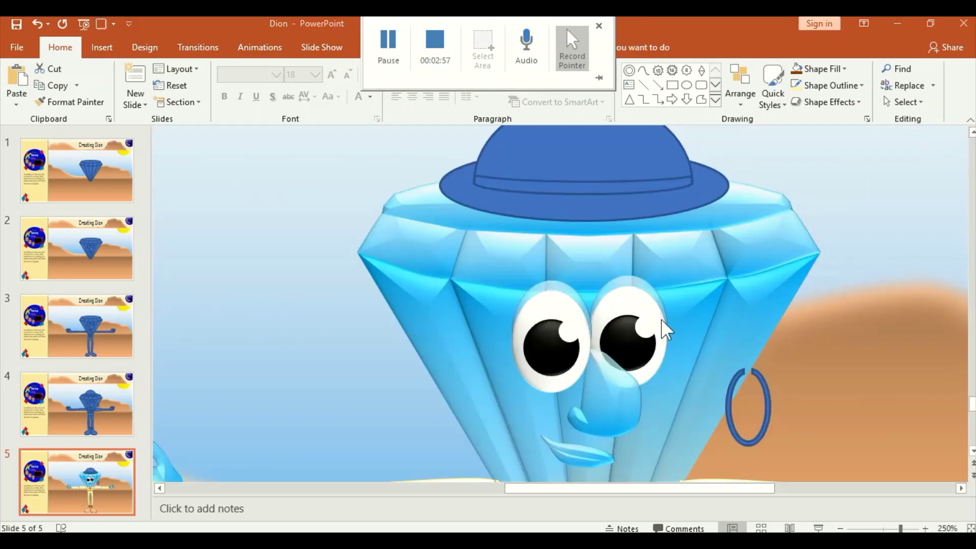
# Fill the oval earring gold with a dark gold gradient
pyautogui.click(761, 381)
pyautogui.click(818, 68)
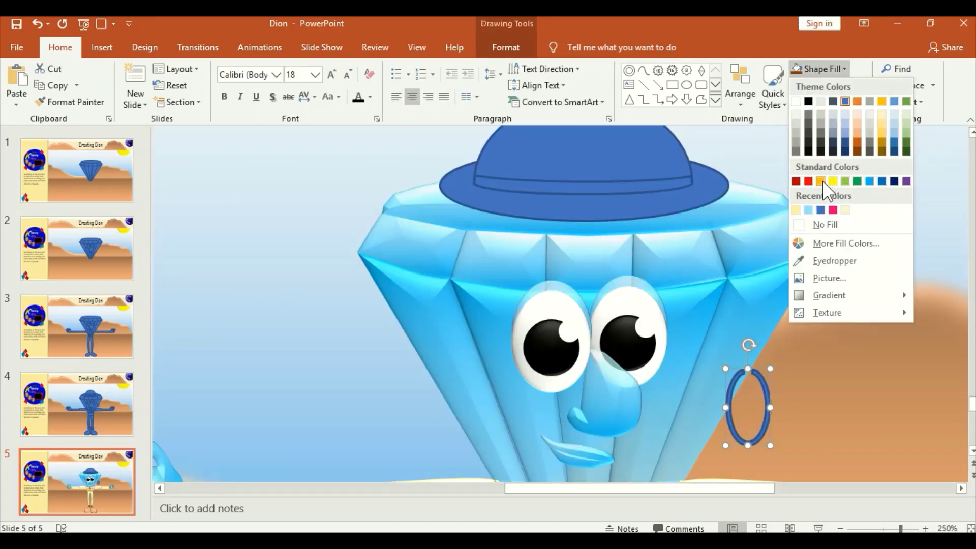
pyautogui.click(820, 181)
pyautogui.click(826, 101)
pyautogui.press('Escape')
pyautogui.click(818, 69)
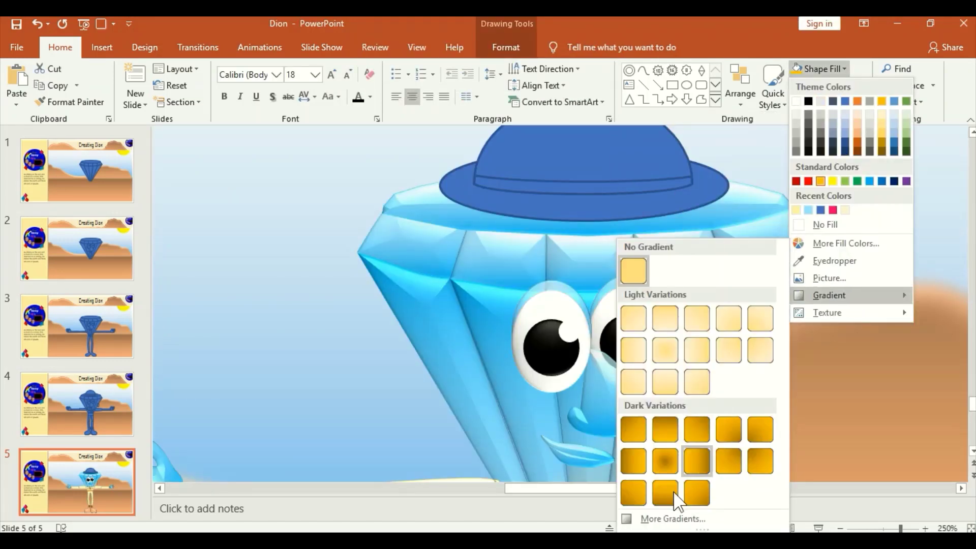
pyautogui.click(697, 461)
pyautogui.click(826, 102)
pyautogui.click(760, 382)
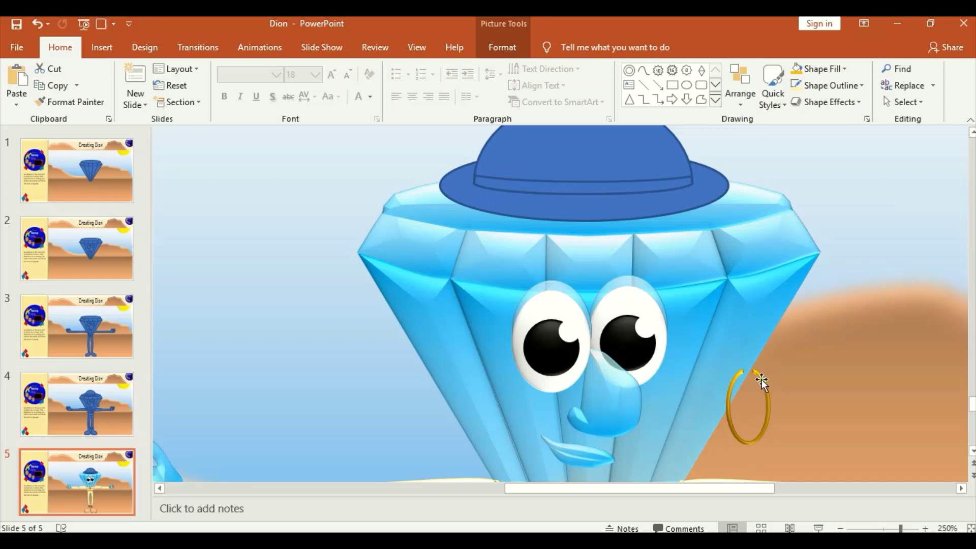
# Give the earring a thick gold outline
pyautogui.click(761, 381)
pyautogui.click(812, 67)
pyautogui.click(810, 64)
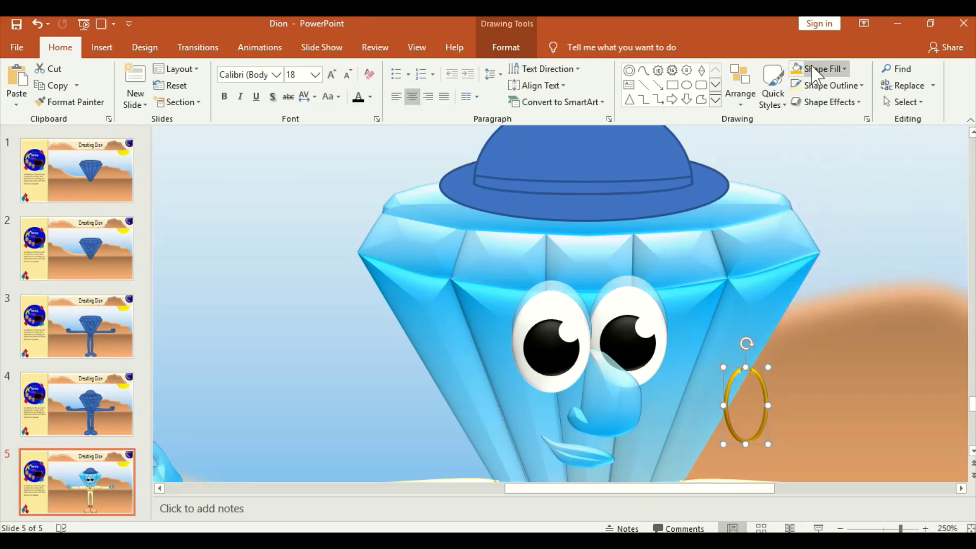
pyautogui.click(828, 85)
pyautogui.click(742, 381)
pyautogui.click(833, 85)
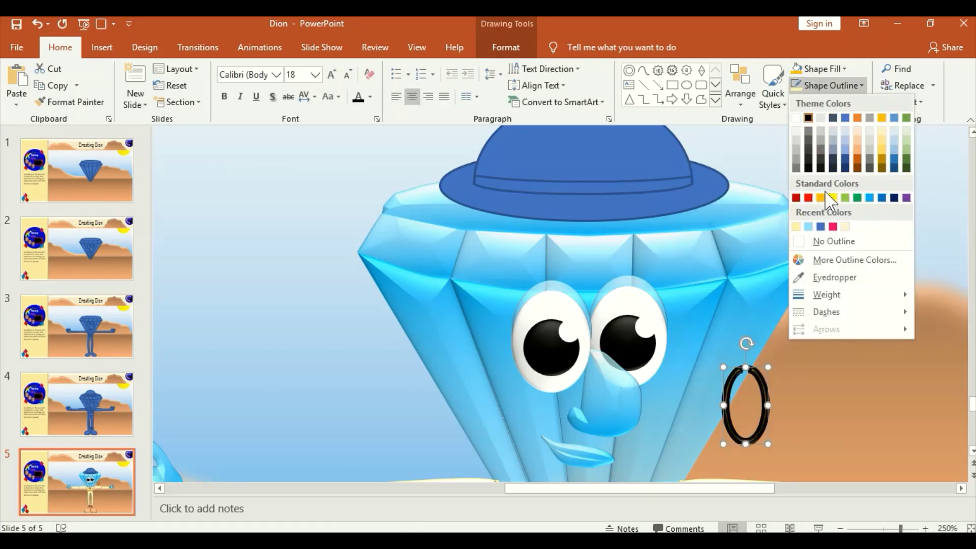
pyautogui.click(825, 197)
# Make the hat tan with a shaded 3D preset
pyautogui.click(622, 207)
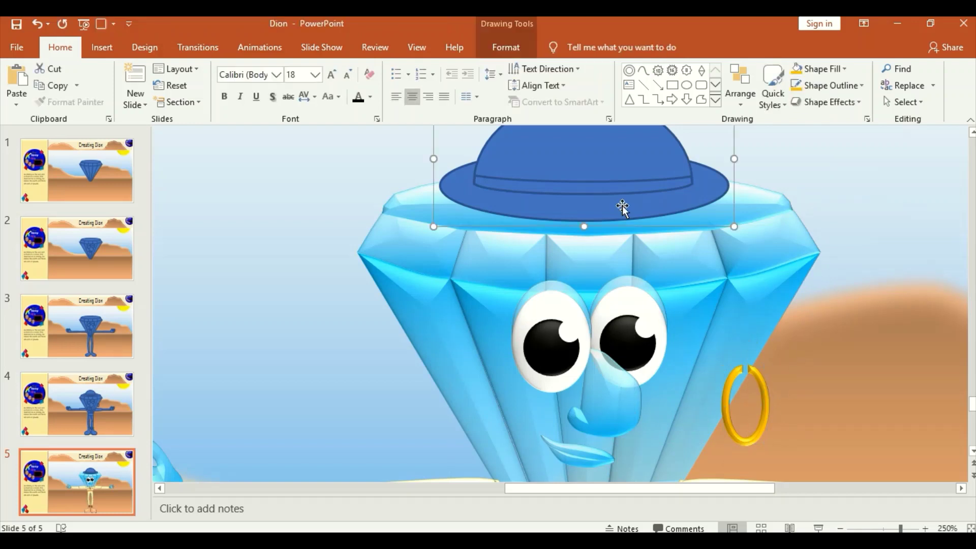
pyautogui.click(843, 68)
pyautogui.click(856, 137)
pyautogui.click(828, 102)
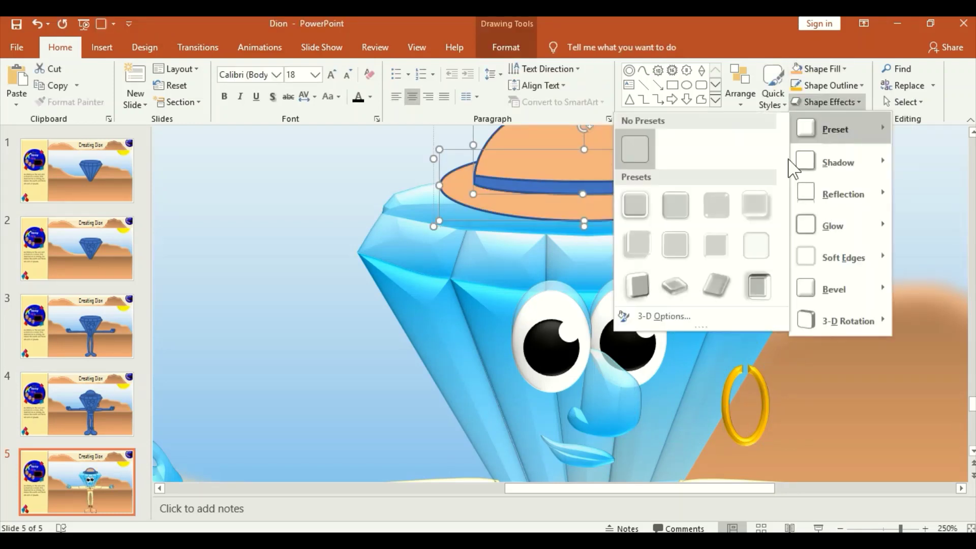
pyautogui.click(676, 203)
# Make the hat band dark brown with a shaded preset
pyautogui.click(826, 102)
pyautogui.click(583, 184)
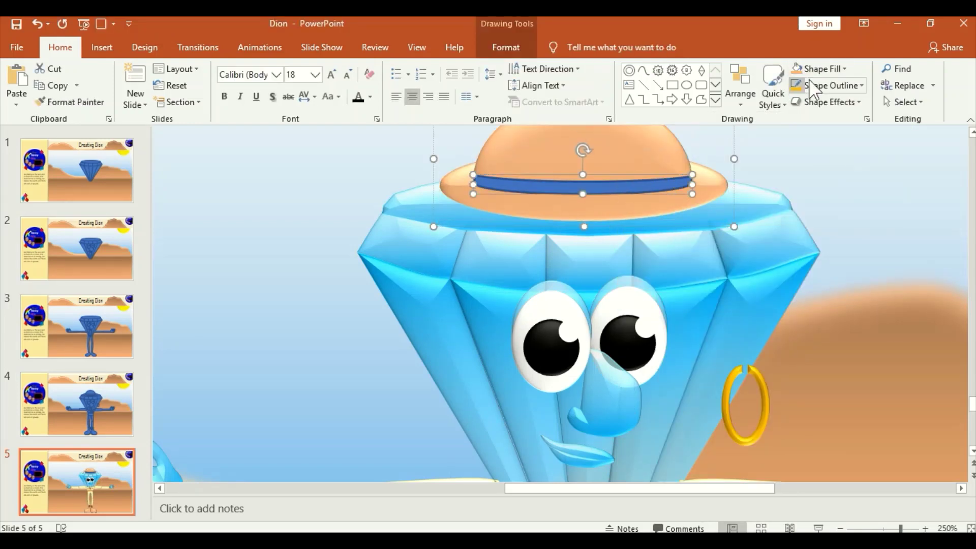
pyautogui.click(822, 69)
pyautogui.click(857, 151)
pyautogui.click(826, 102)
pyautogui.click(679, 207)
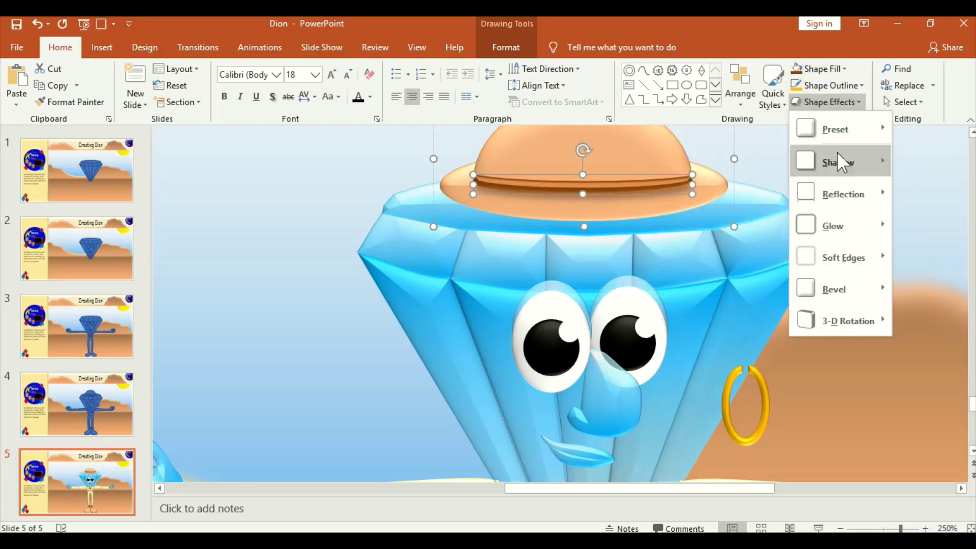